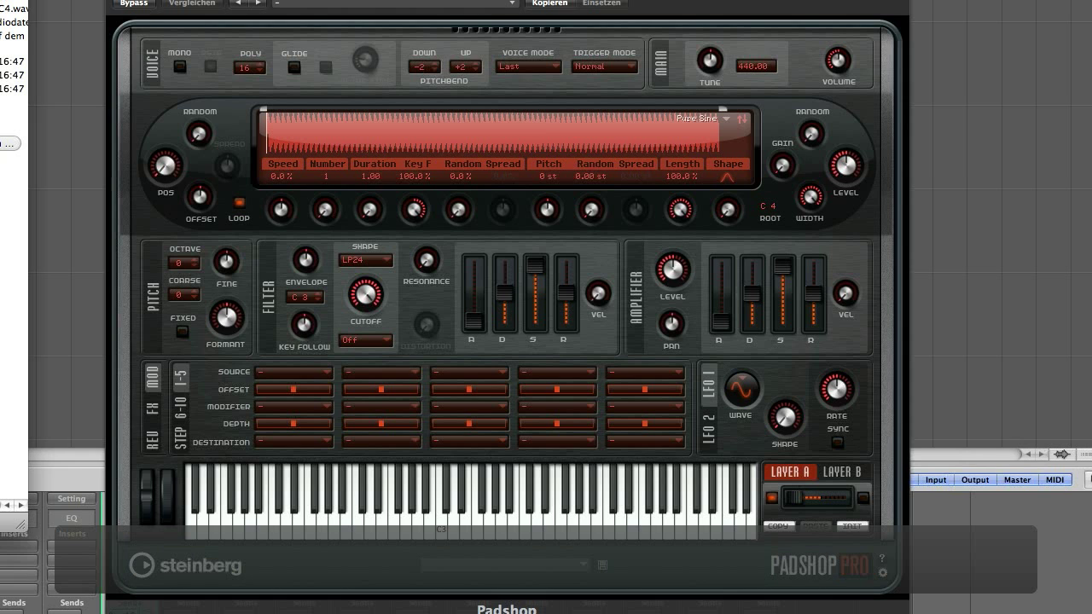
# - Preview the Psaltery Acc Decay 01 C4.wav sample
pyautogui.press('space')
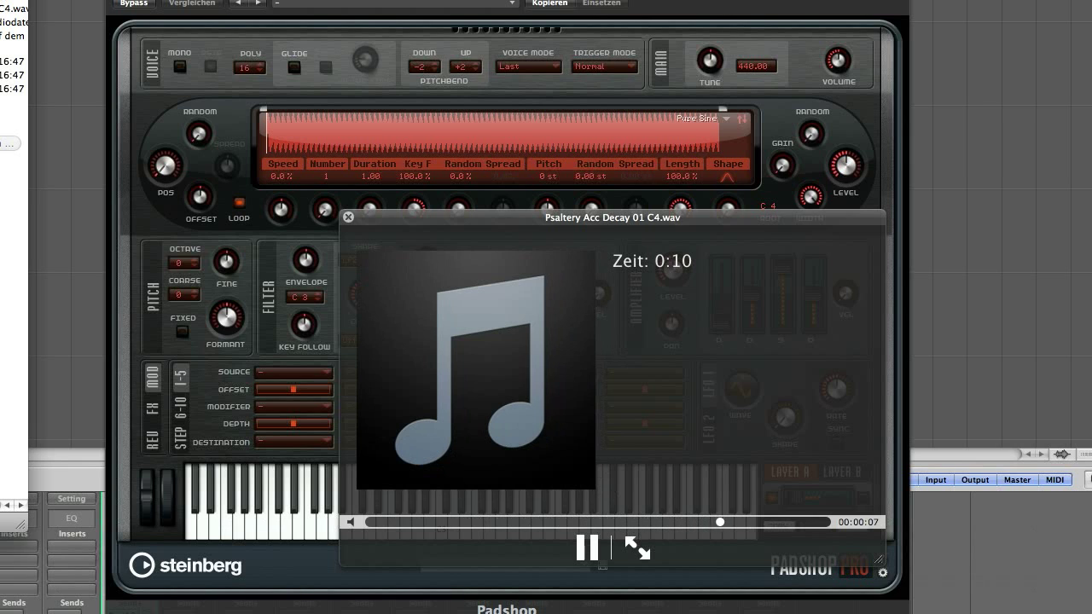
pyautogui.press('space')
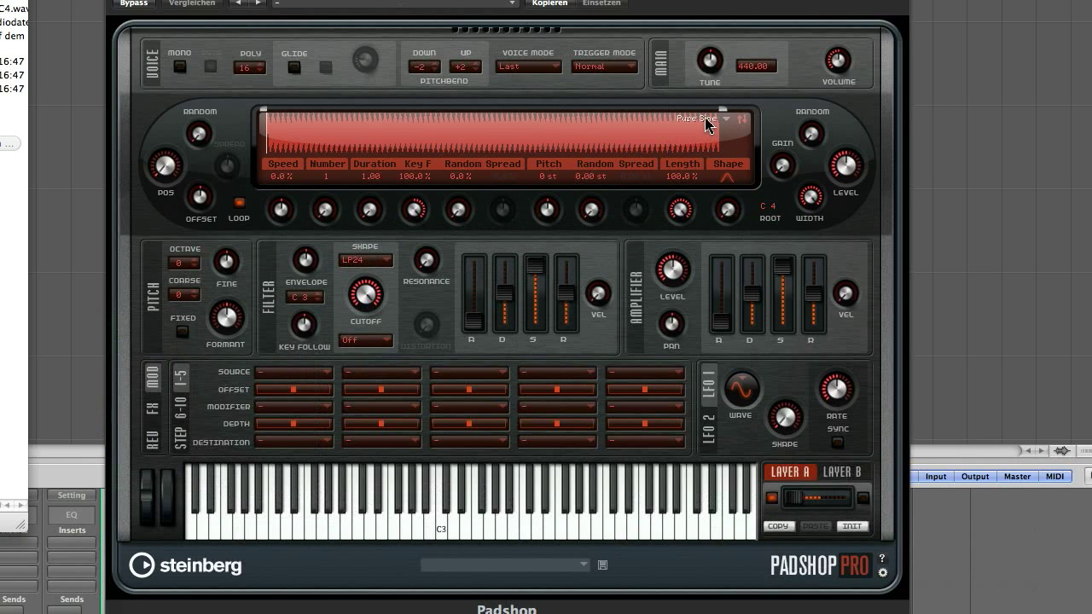
# - Check the default assignments in modulation slots 6-10, and go back to slots 1-5
pyautogui.moveTo(378, 316)
pyautogui.click(179, 407)
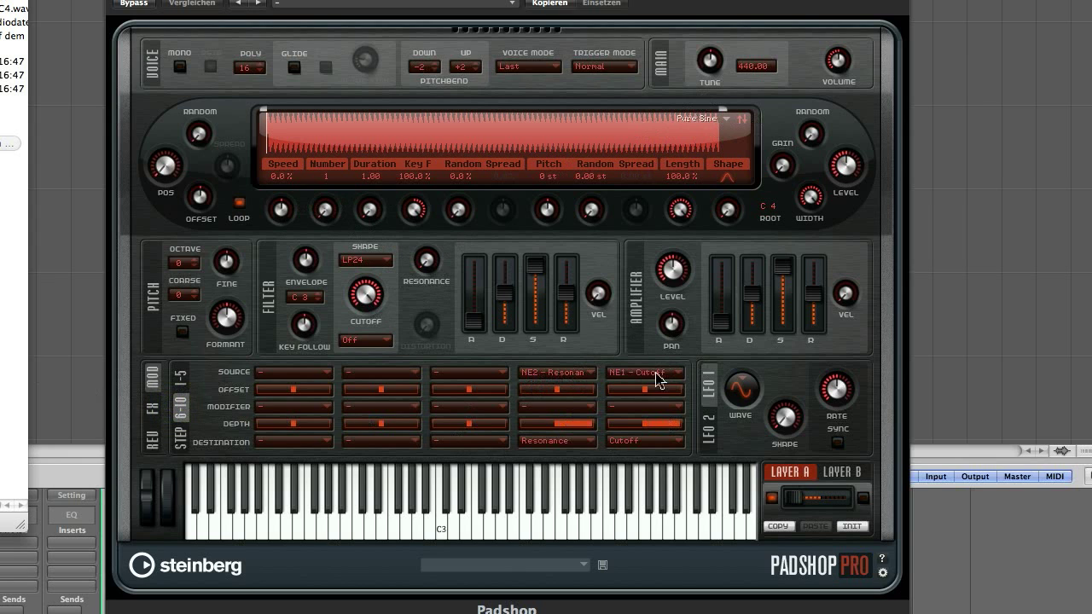
pyautogui.click(180, 377)
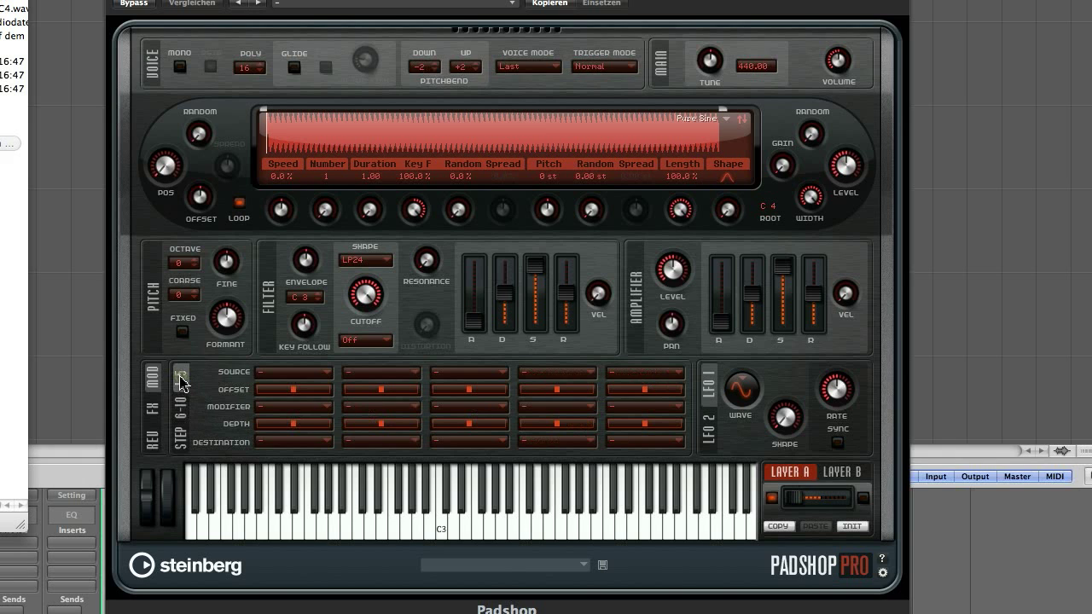
pyautogui.click(182, 410)
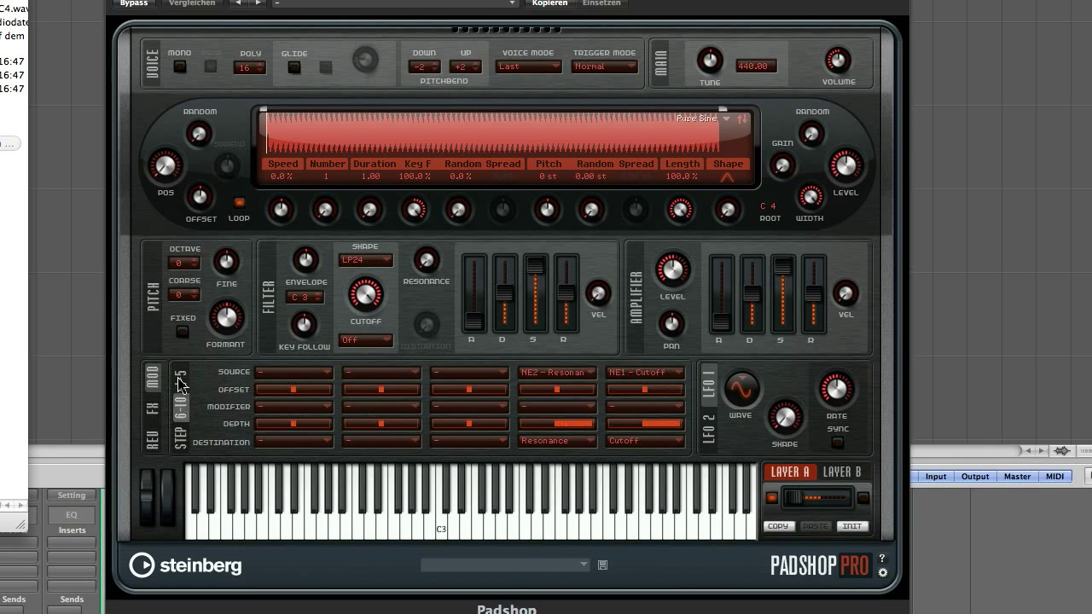
pyautogui.click(180, 377)
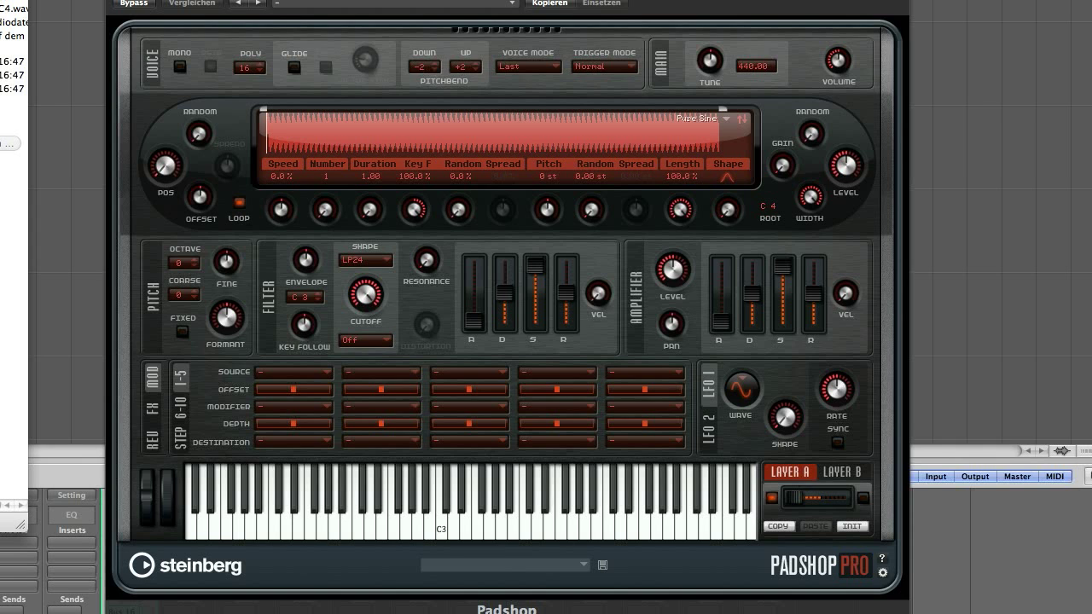
# - Load the Psaltery Acc Decay 01 C4 sample into layer A's grain oscillator and set the grain number to 1
pyautogui.moveTo(9, 413); pyautogui.dragTo(396, 136)
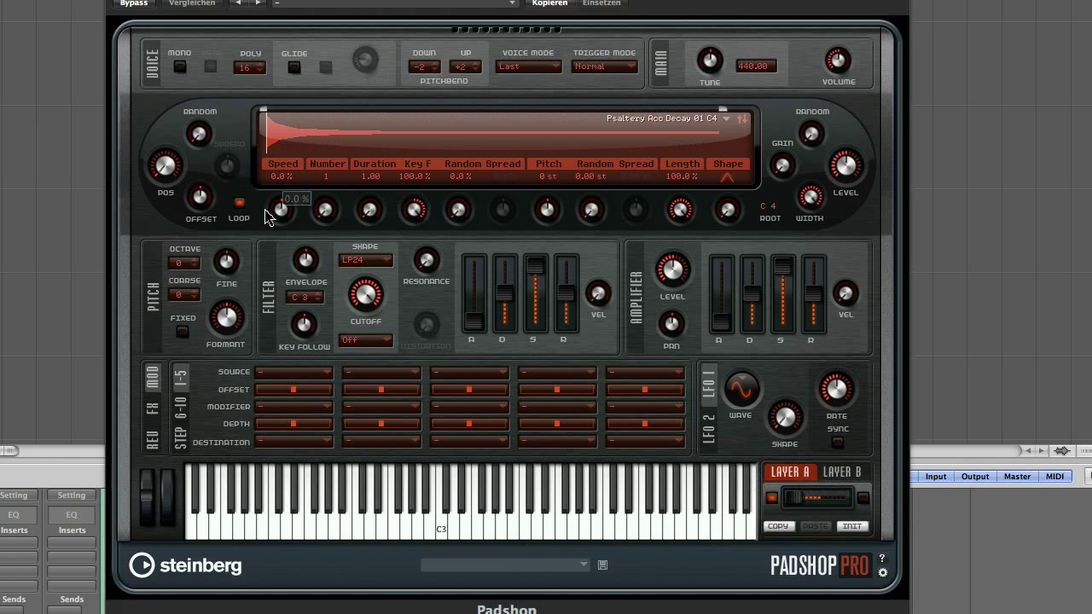
pyautogui.moveTo(319, 215)
pyautogui.moveTo(325, 210)
pyautogui.mouseDown()
pyautogui.moveTo(326, 34)
pyautogui.moveTo(321, 226)
pyautogui.mouseUp()
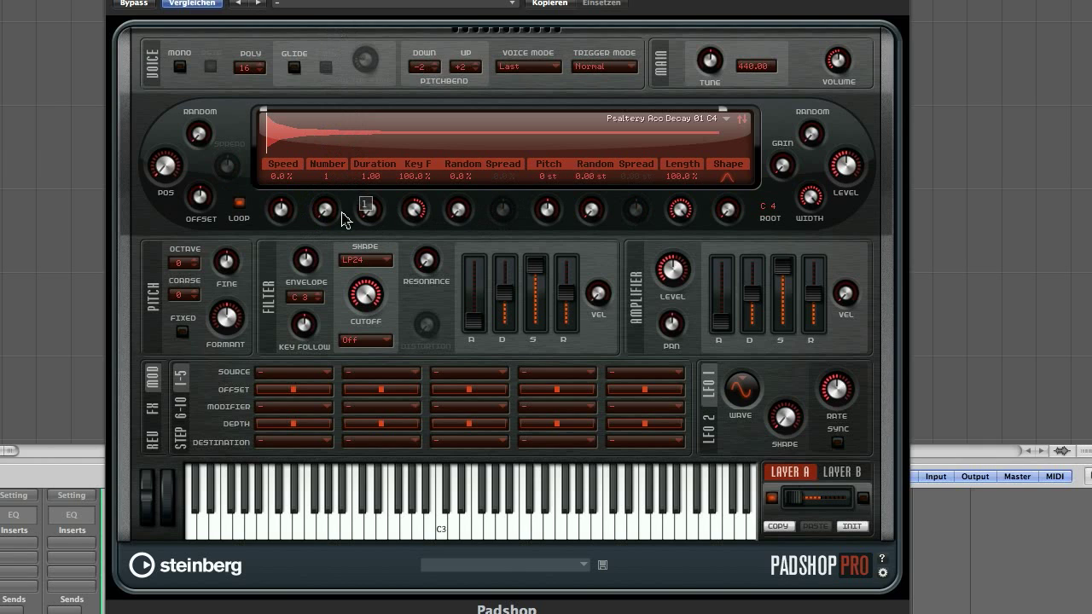
pyautogui.moveTo(324, 209); pyautogui.dragTo(282, 217)
# - Raise the grain duration and set it to exactly 400
pyautogui.moveTo(369, 211); pyautogui.dragTo(378, 81)
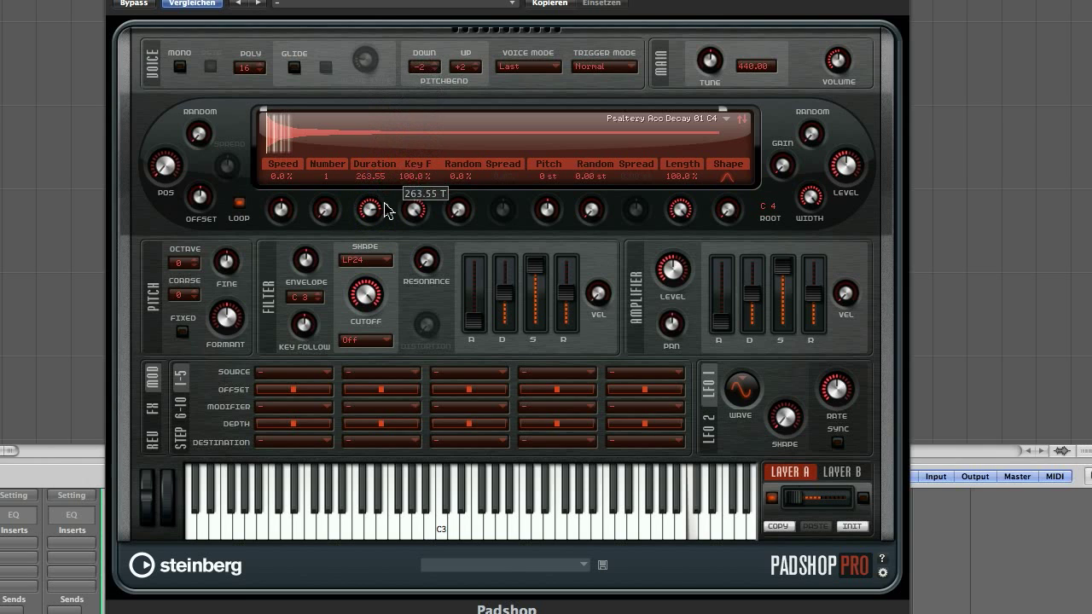
pyautogui.moveTo(368, 202)
pyautogui.mouseDown()
pyautogui.moveTo(370, 341)
pyautogui.moveTo(375, 203)
pyautogui.moveTo(369, 211)
pyautogui.mouseUp()
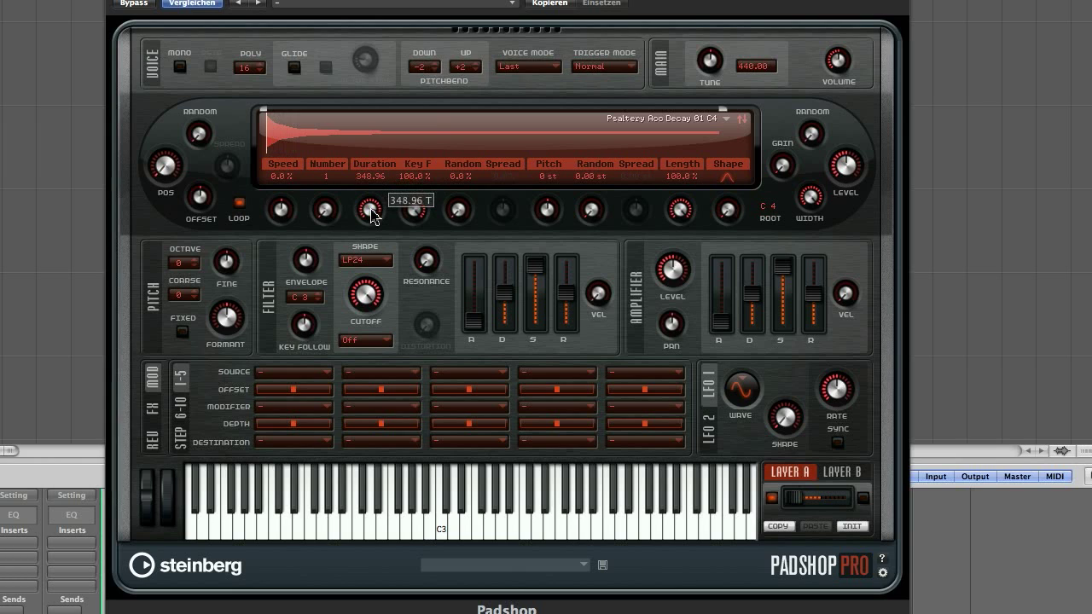
pyautogui.moveTo(370, 210); pyautogui.dragTo(370, 208)
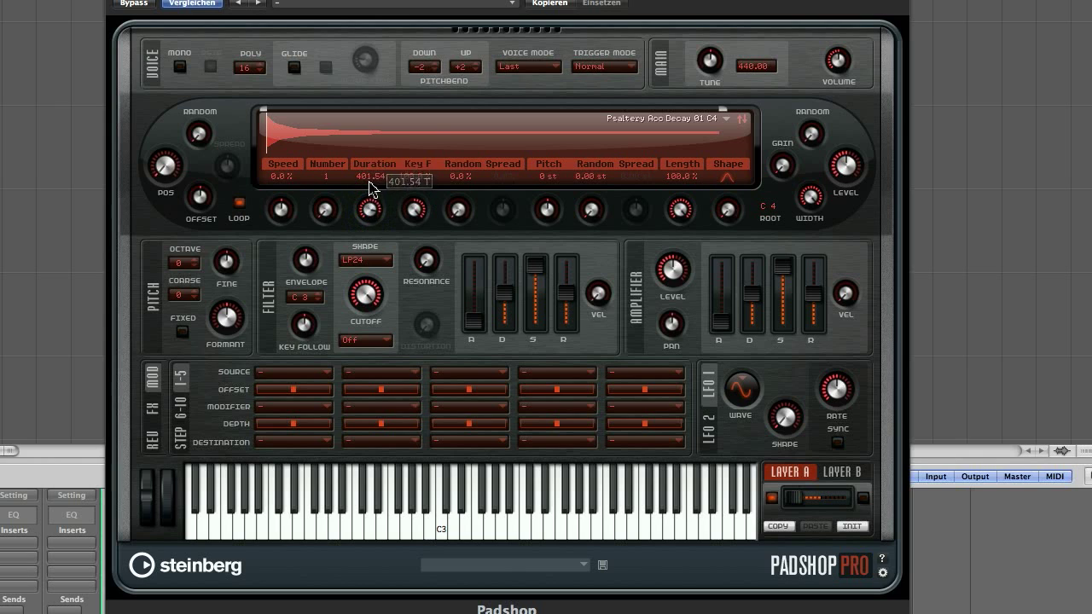
pyautogui.doubleClick(366, 176)
pyautogui.write('400')
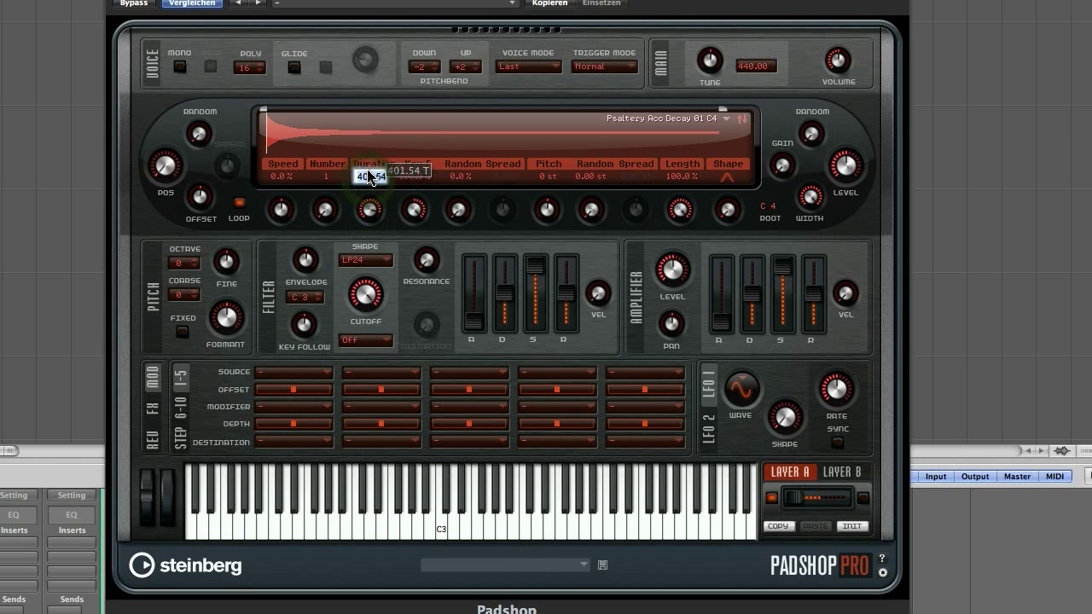
pyautogui.press('Return')
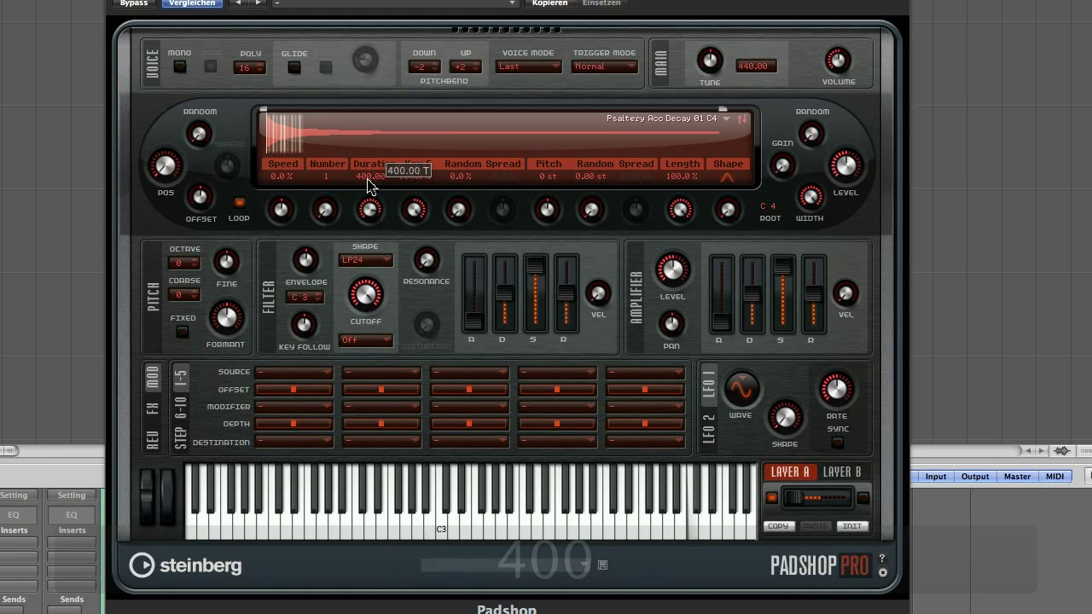
# - Set the grain playback speed to 33 %
pyautogui.moveTo(282, 210)
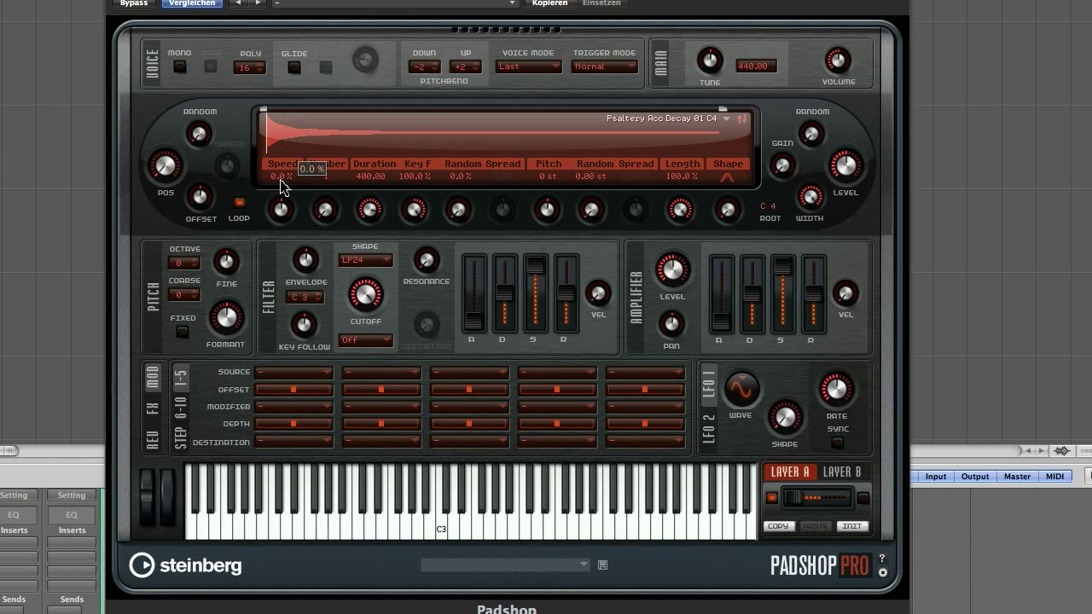
pyautogui.doubleClick(283, 176)
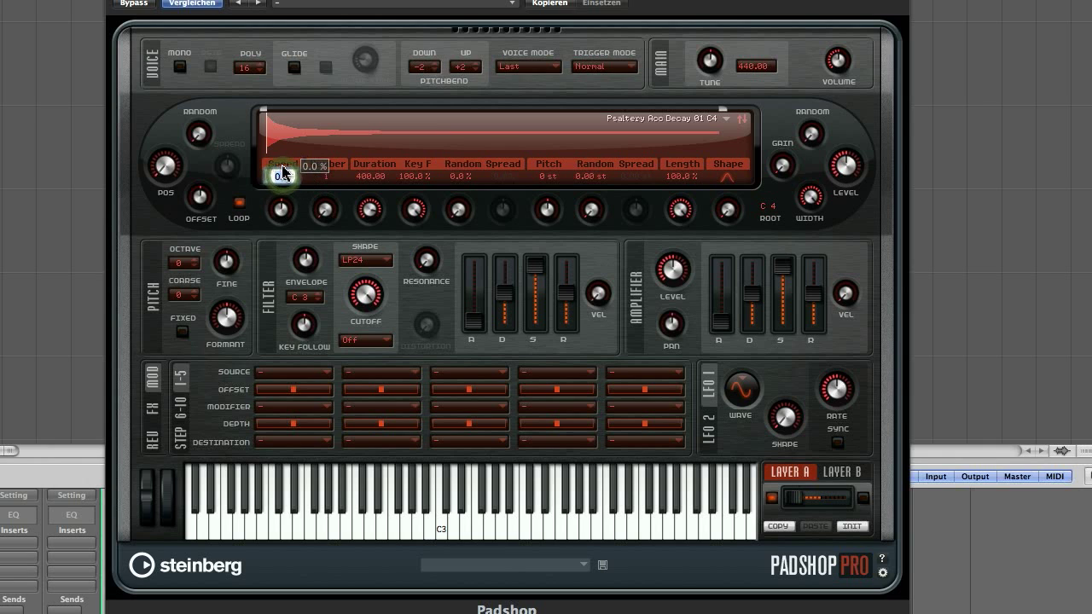
pyautogui.write('33')
pyautogui.press('Return')
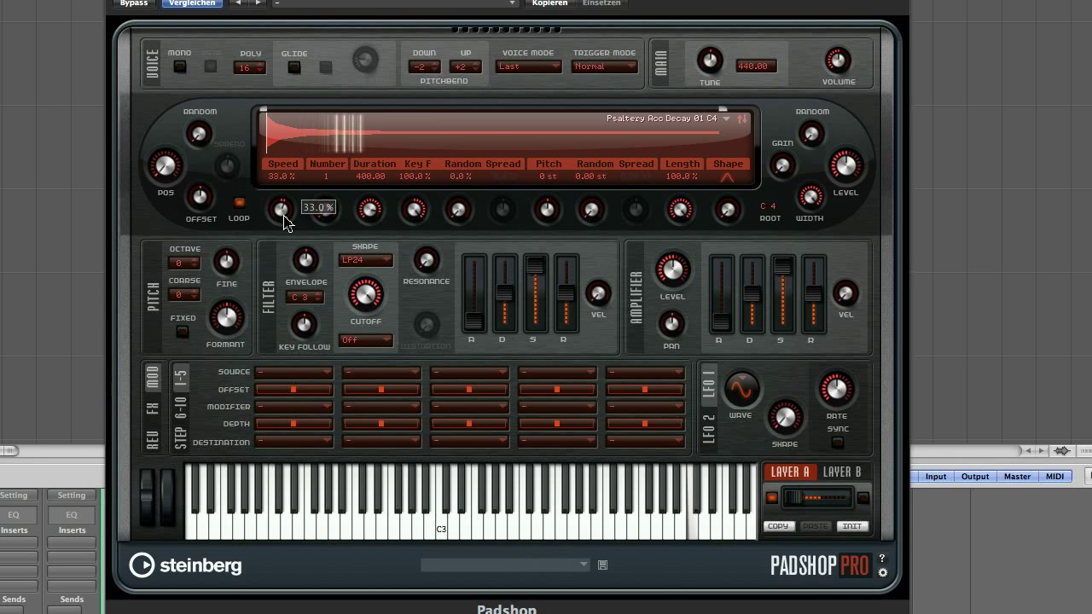
# - Increase the grain number to 4 and adjust the random amount of the grain position
pyautogui.moveTo(323, 216)
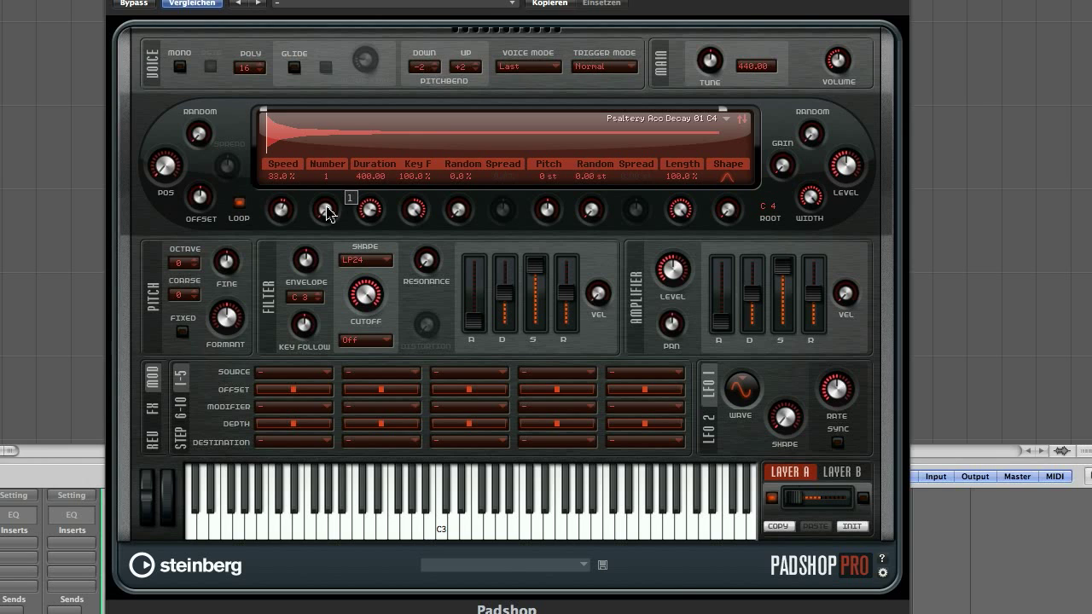
pyautogui.moveTo(327, 213); pyautogui.dragTo(333, 152)
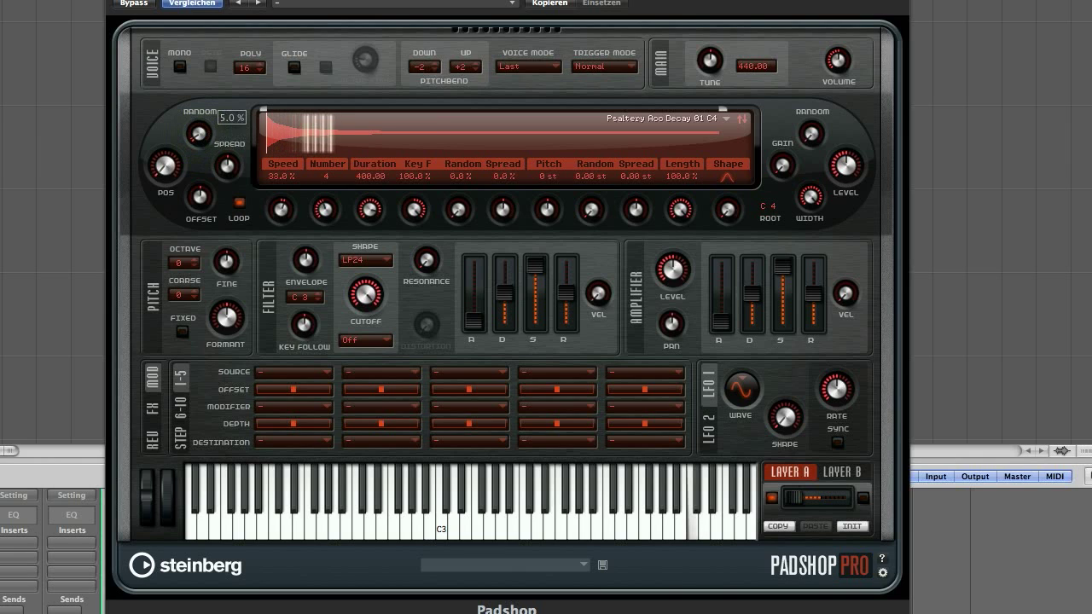
pyautogui.moveTo(199, 134); pyautogui.dragTo(203, 150)
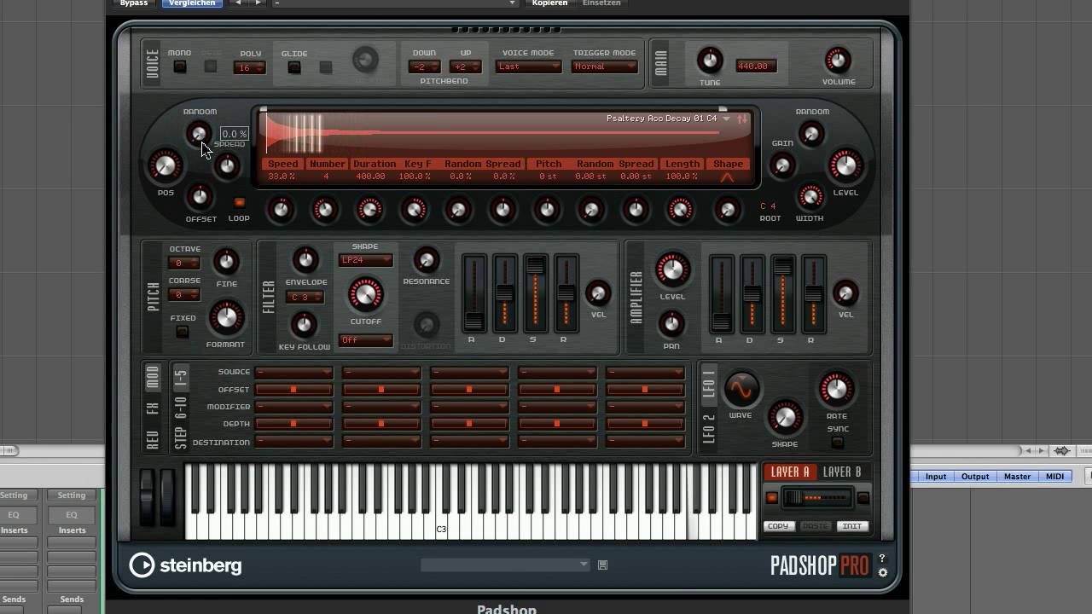
pyautogui.moveTo(202, 147)
pyautogui.mouseDown()
pyautogui.moveTo(210, 26)
pyautogui.moveTo(194, 139)
pyautogui.mouseUp()
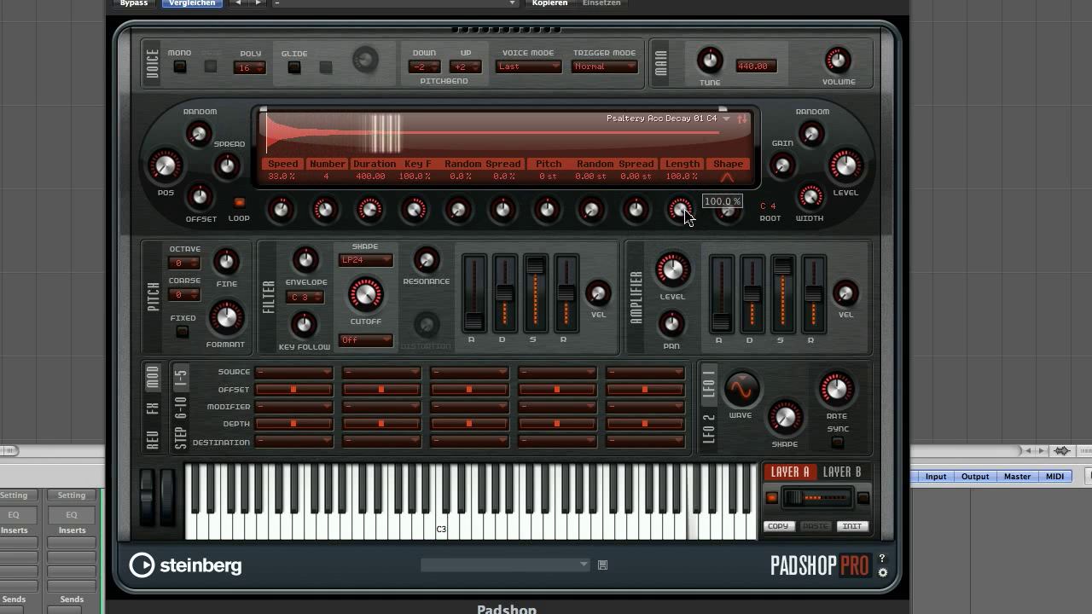
# - Reduce the grain length to 40.5 % and assign LFO 1 to Grain Length in the first modulation slot
pyautogui.moveTo(682, 212); pyautogui.dragTo(677, 306)
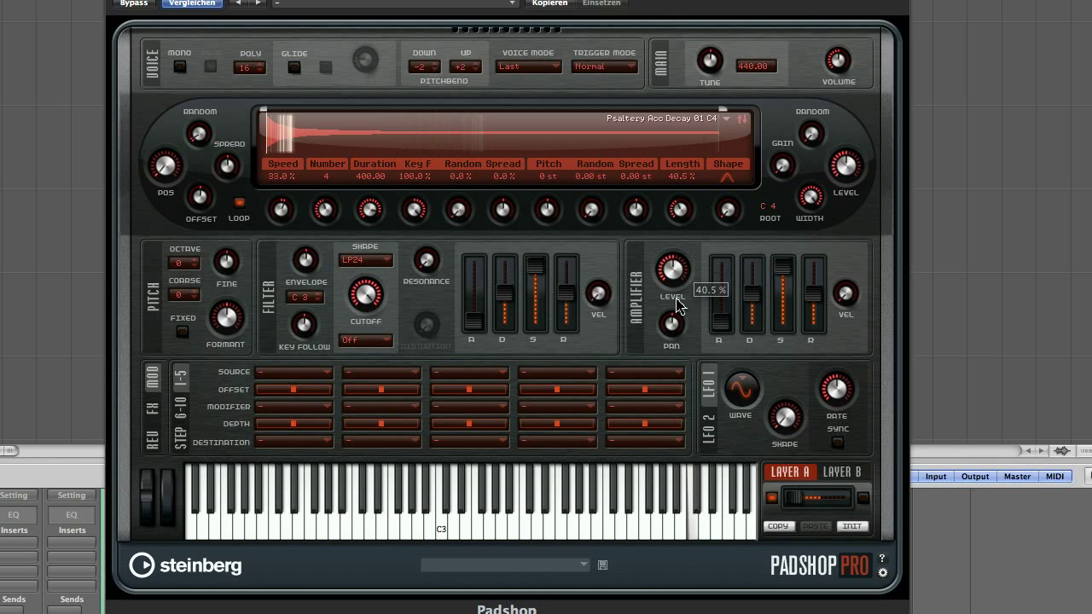
pyautogui.click(291, 441)
pyautogui.moveTo(280, 588)
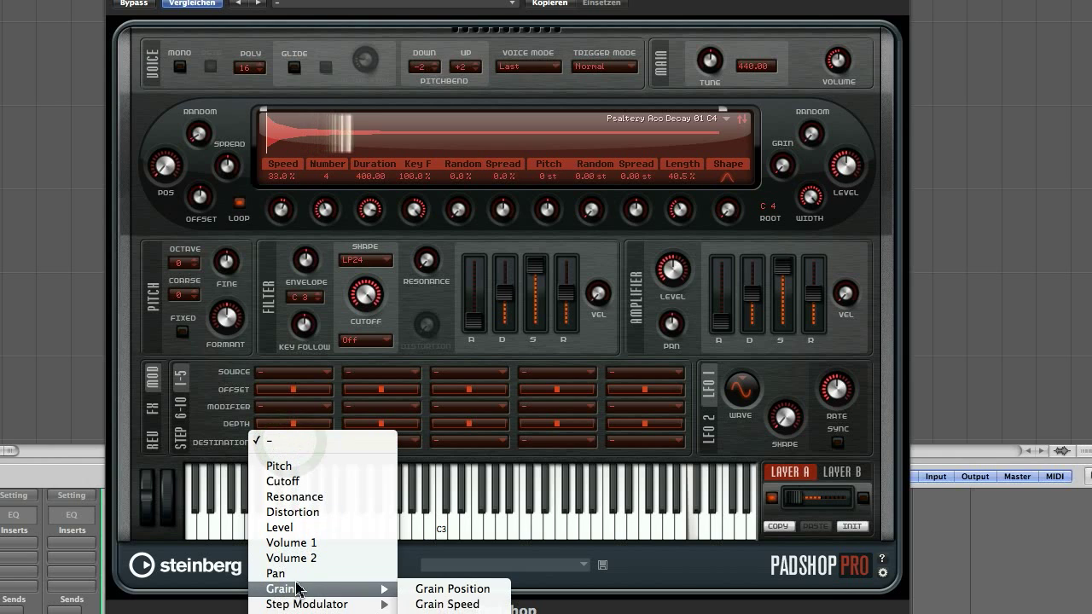
pyautogui.click(445, 613)
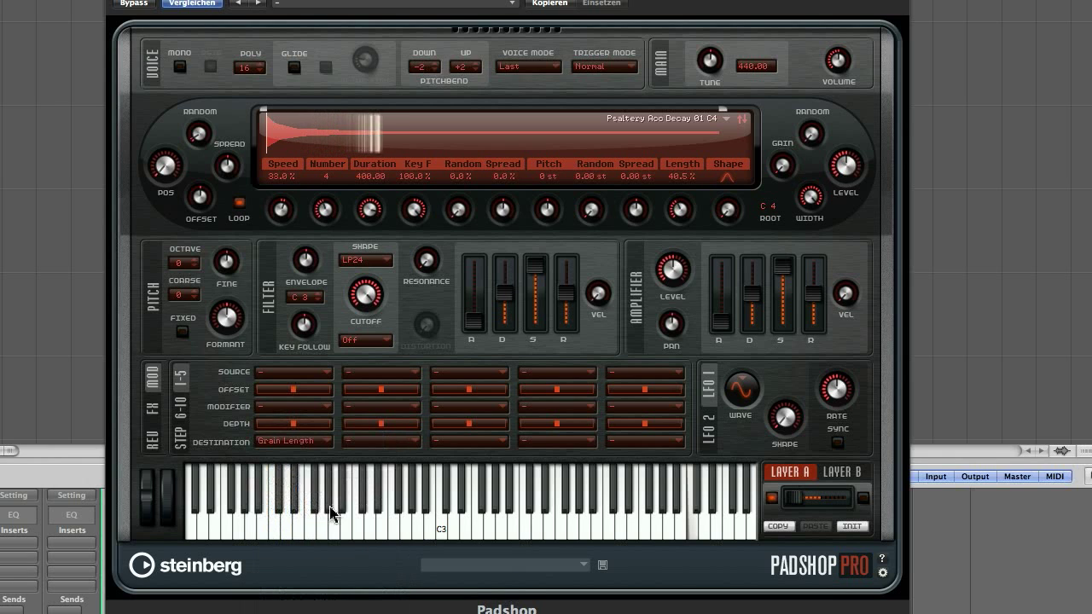
pyautogui.click(293, 373)
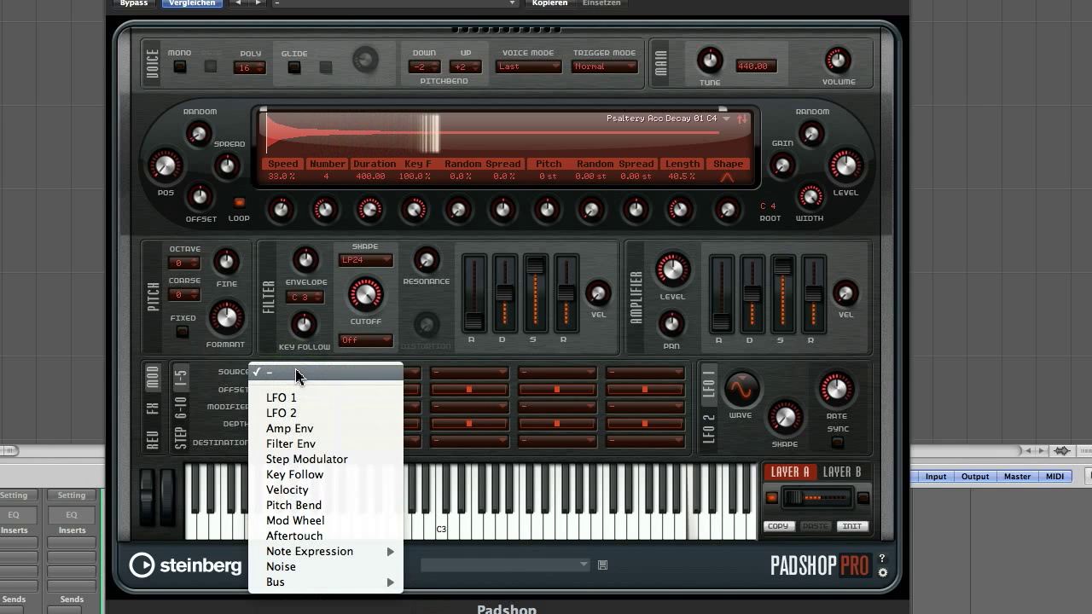
pyautogui.click(292, 397)
# - Set LFO 1 to a Triangle wave at 0.49 Hz, with a Grain Length modulation depth of 20
pyautogui.moveTo(742, 394); pyautogui.dragTo(752, 396)
pyautogui.moveTo(841, 401); pyautogui.dragTo(842, 407)
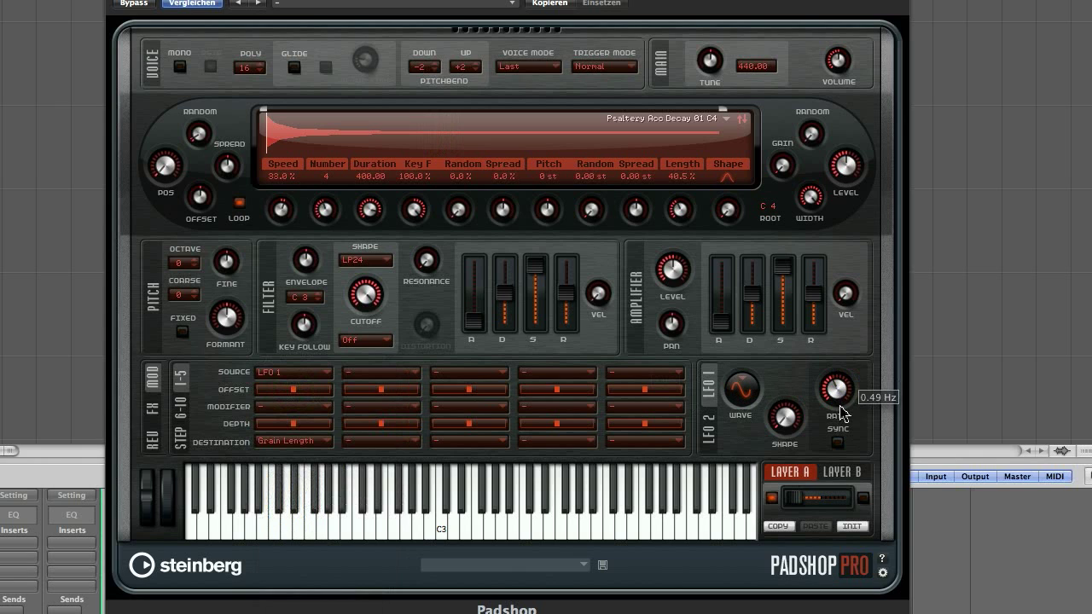
pyautogui.click(741, 391)
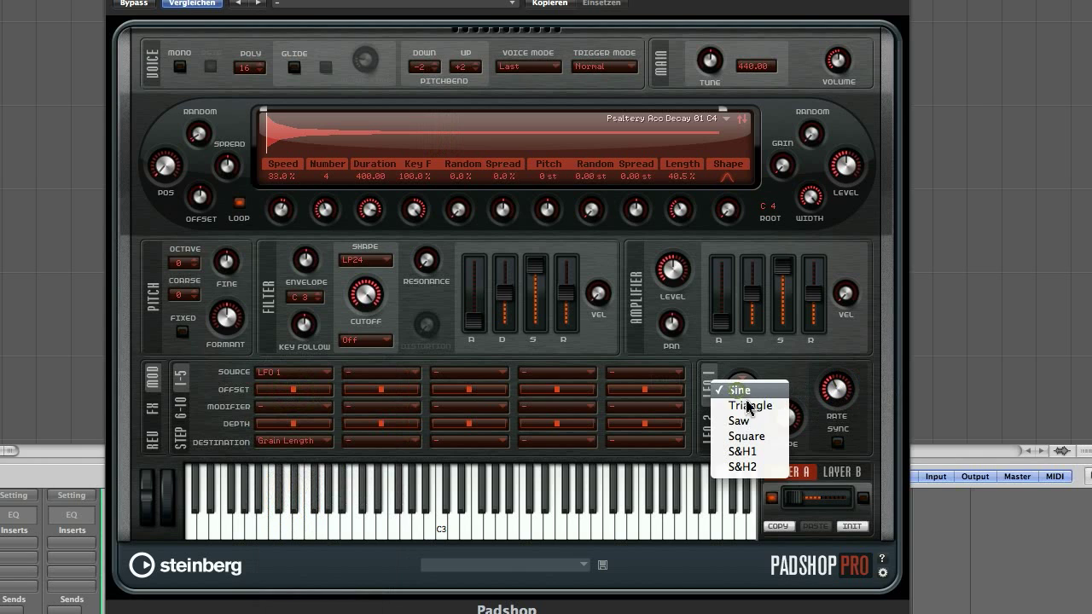
pyautogui.click(725, 407)
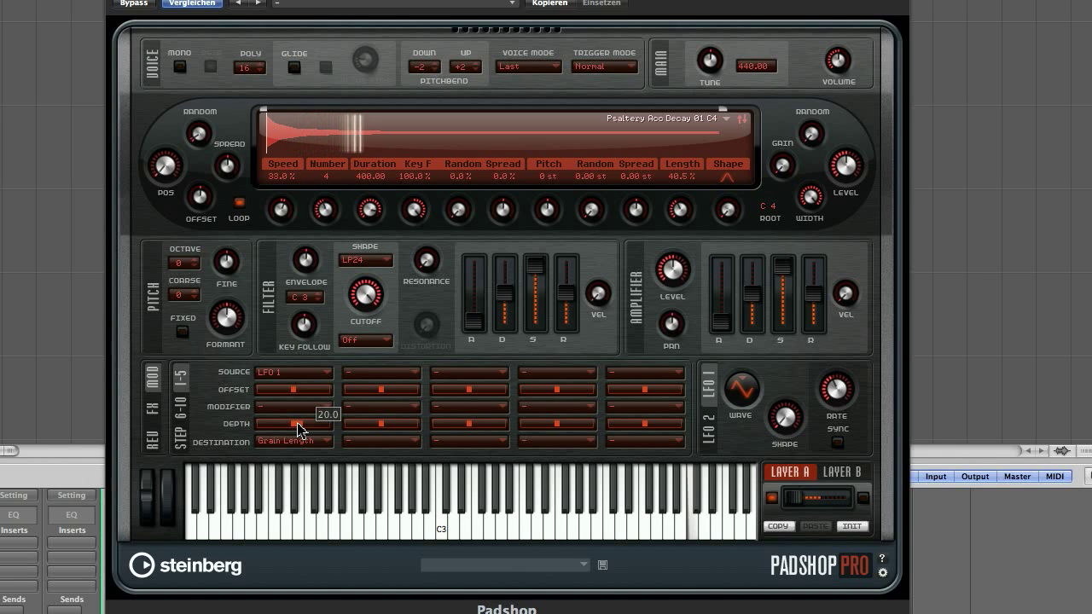
# - Change the LFO 1 waveform to S&H1 with a higher shape value, and slightly reduce the Grain Length modulation depth
pyautogui.click(735, 391)
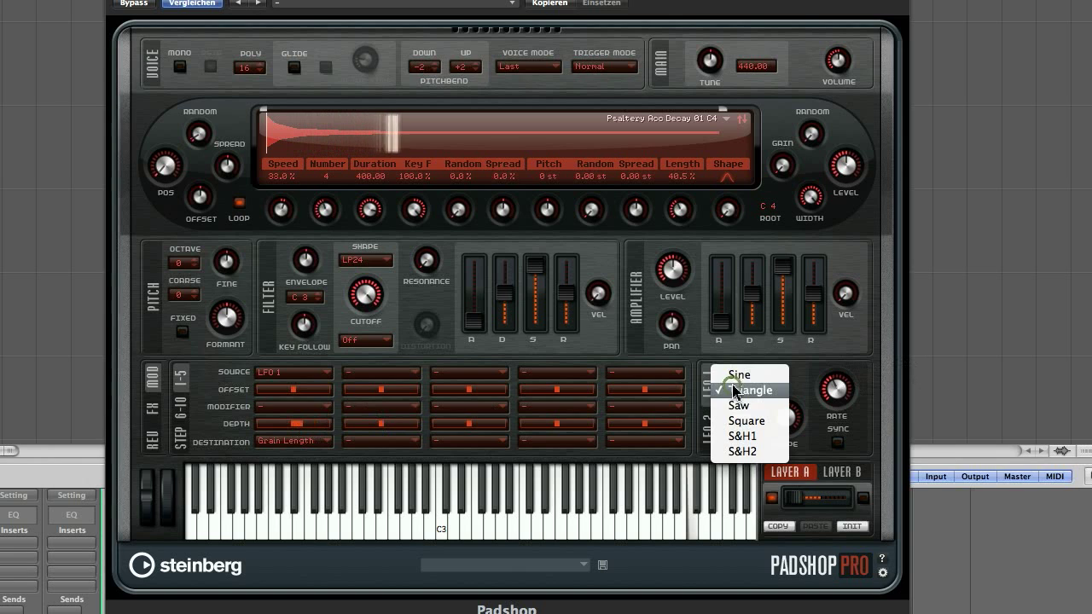
pyautogui.click(758, 436)
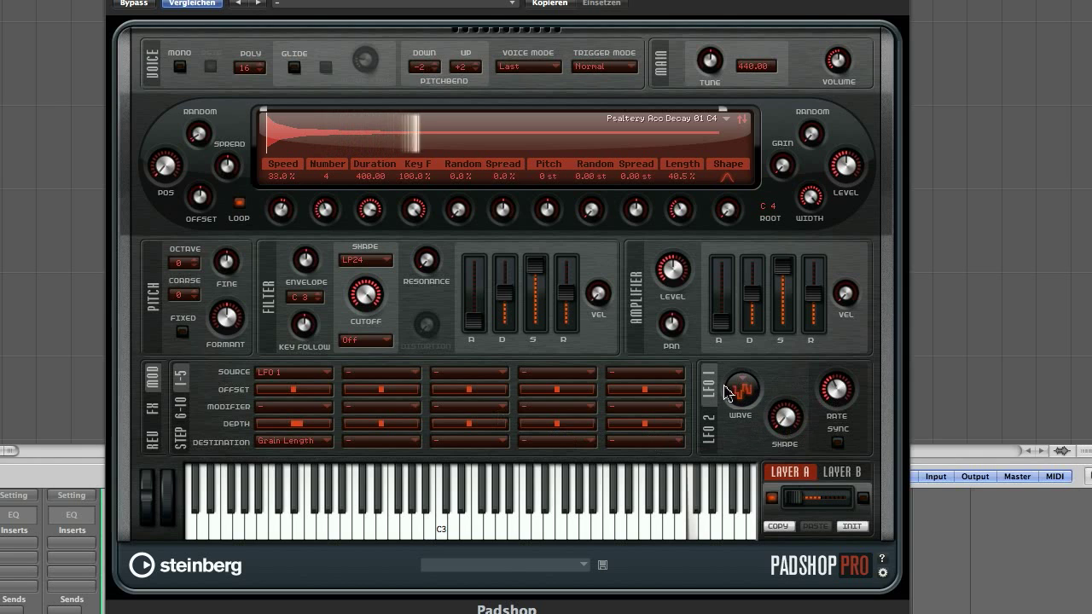
pyautogui.moveTo(786, 416)
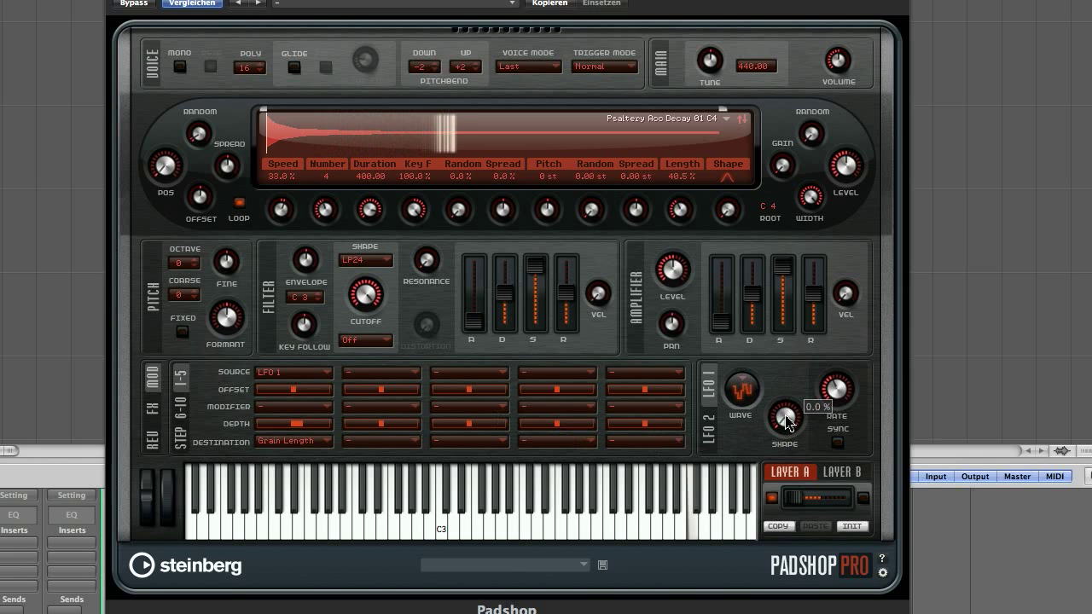
pyautogui.moveTo(791, 324)
pyautogui.moveTo(790, 324); pyautogui.dragTo(792, 277)
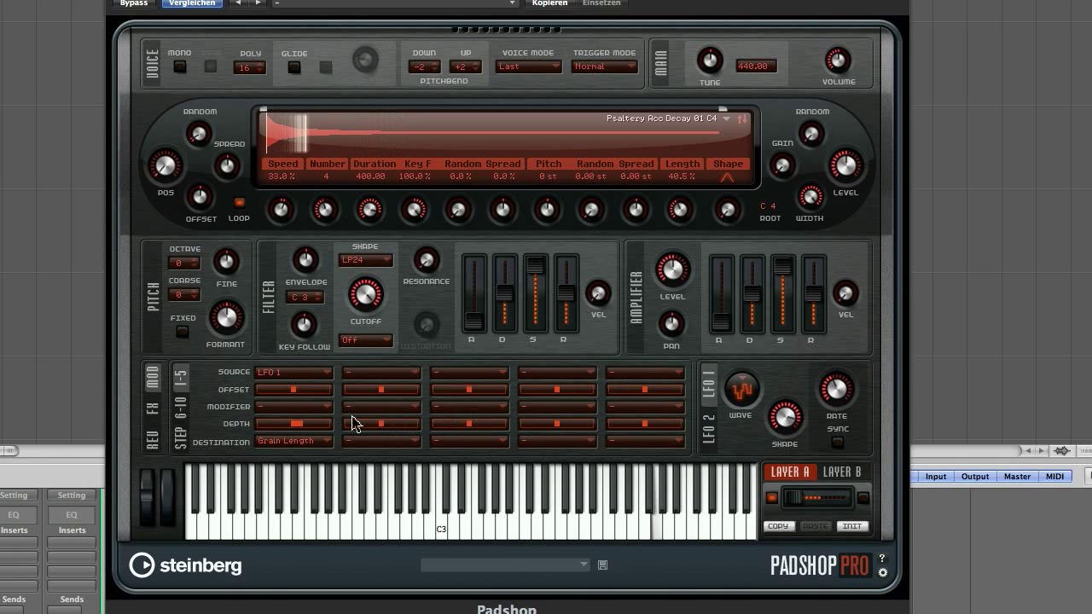
pyautogui.moveTo(301, 423); pyautogui.dragTo(297, 423)
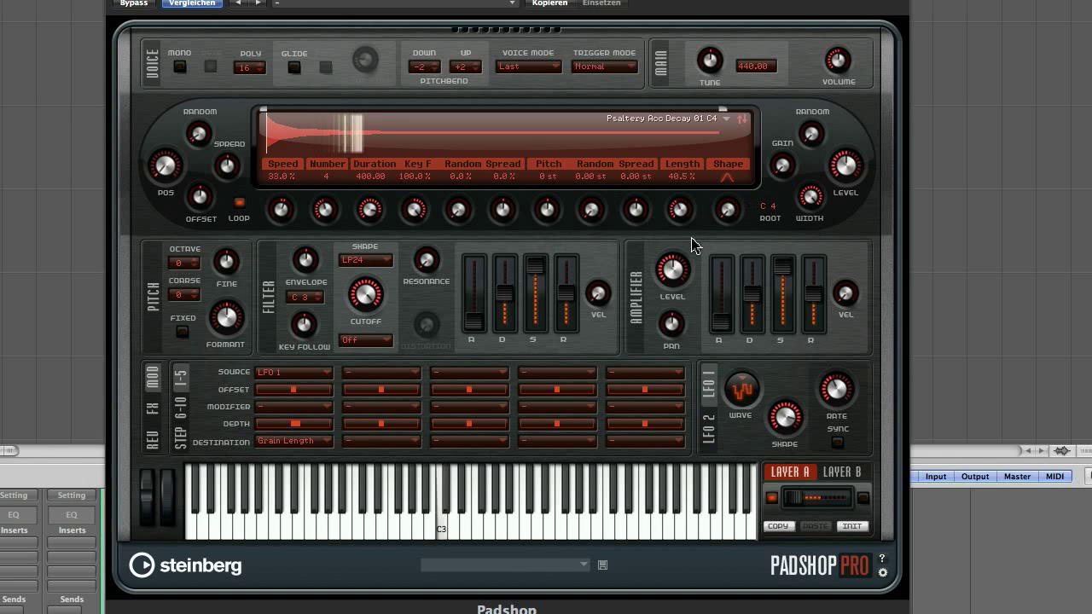
# - Set the key follow of the grain duration to 0 %
pyautogui.moveTo(406, 210)
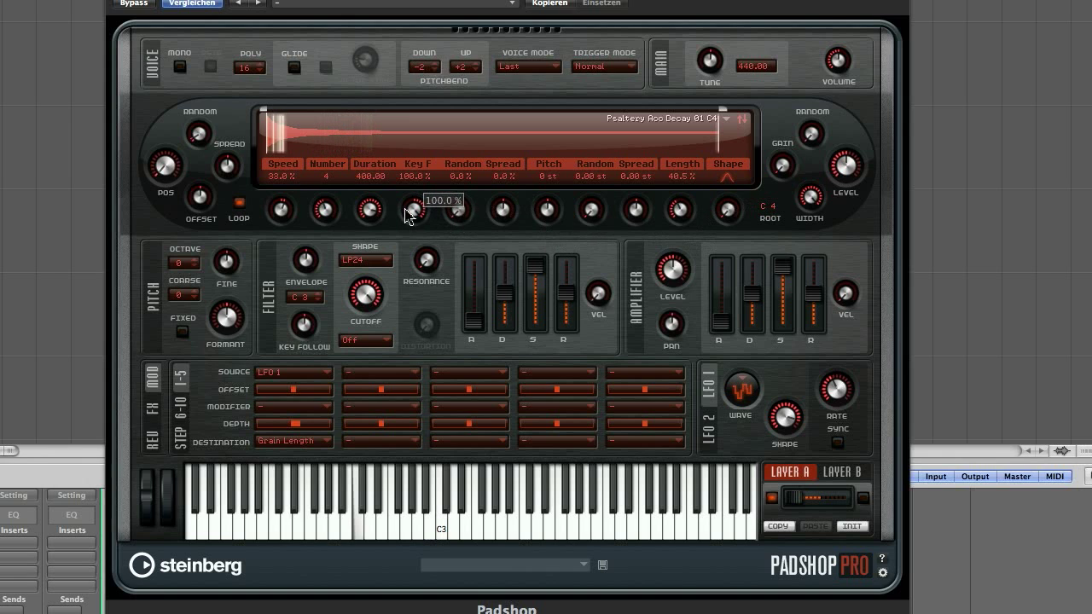
pyautogui.moveTo(424, 180)
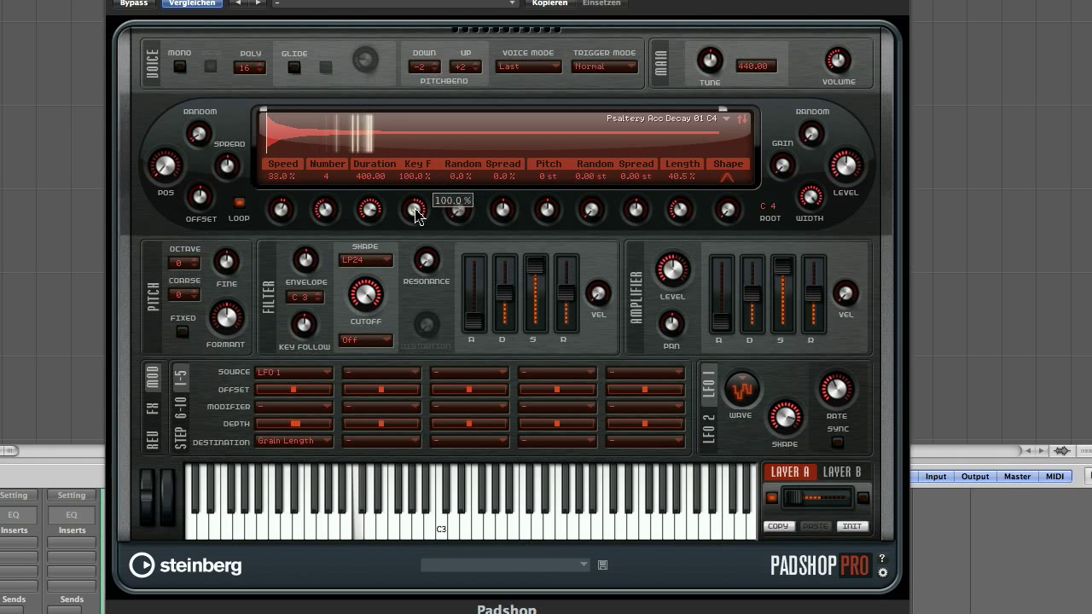
pyautogui.moveTo(416, 214); pyautogui.dragTo(418, 303)
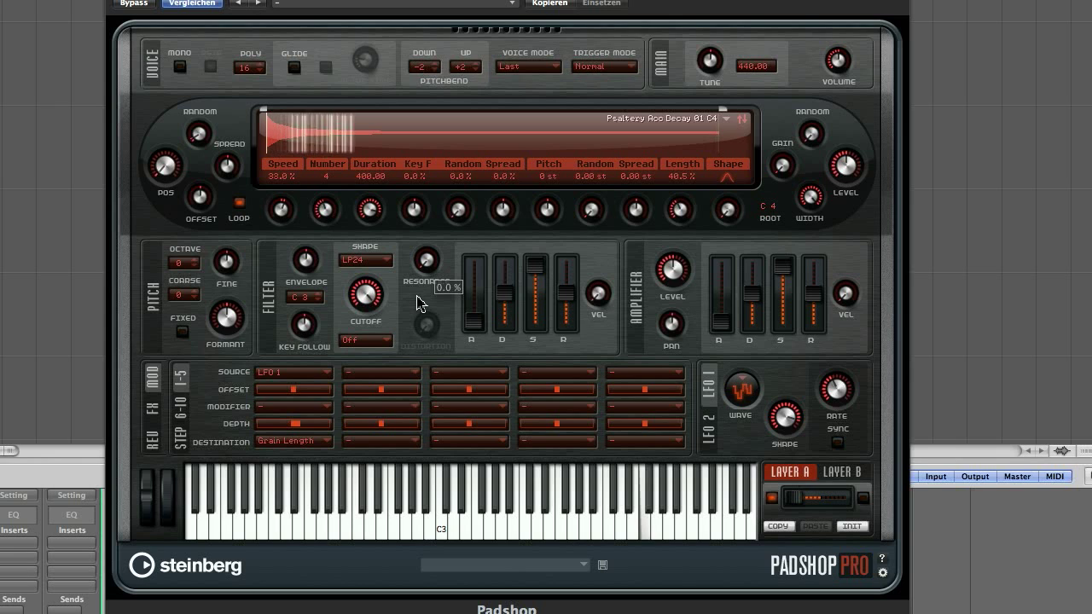
# - Set the key follow of the grain duration to 100 % and the grain duration to 271.91
pyautogui.moveTo(419, 304); pyautogui.dragTo(427, 216)
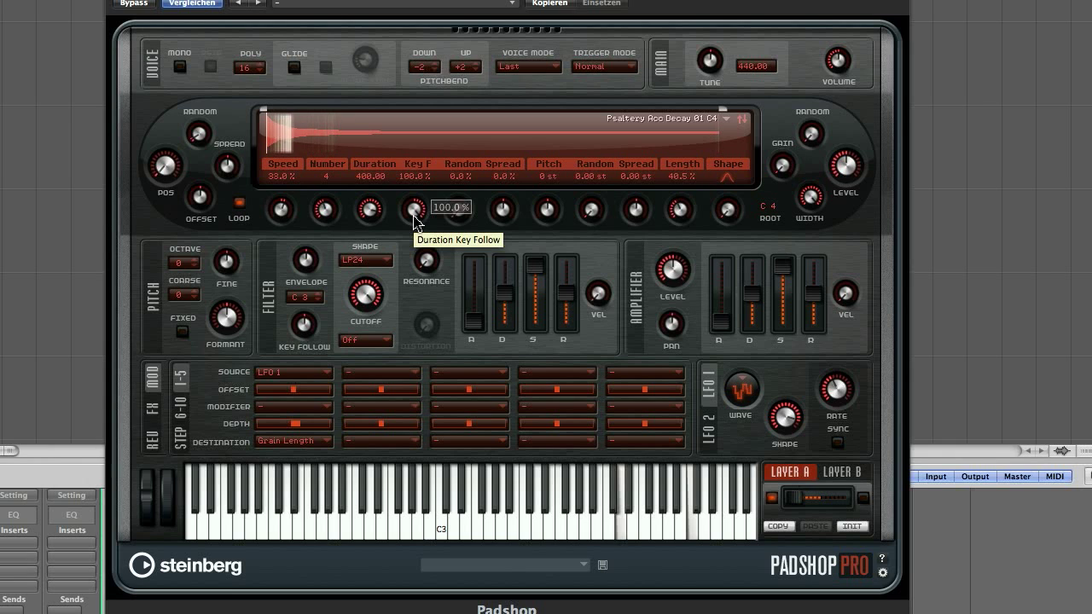
pyautogui.click(371, 206)
pyautogui.moveTo(371, 212); pyautogui.dragTo(373, 221)
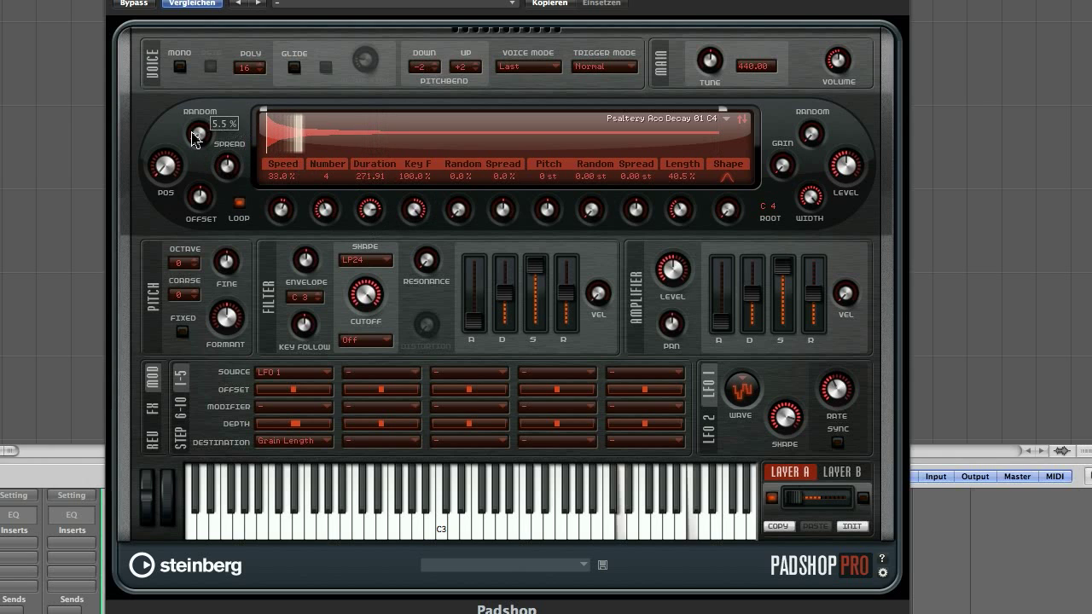
# - Increase the grain position randomness, and fine-tune the Grain Length modulation depth with the number of grains at 5
pyautogui.moveTo(196, 125); pyautogui.dragTo(195, 122)
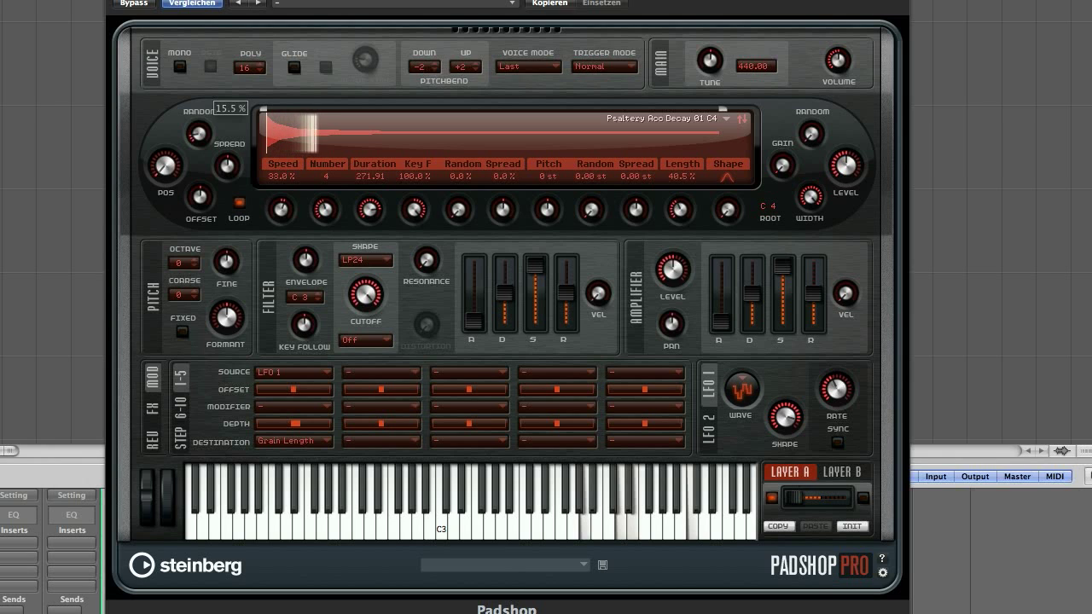
pyautogui.moveTo(296, 424)
pyautogui.moveTo(296, 425); pyautogui.dragTo(297, 425)
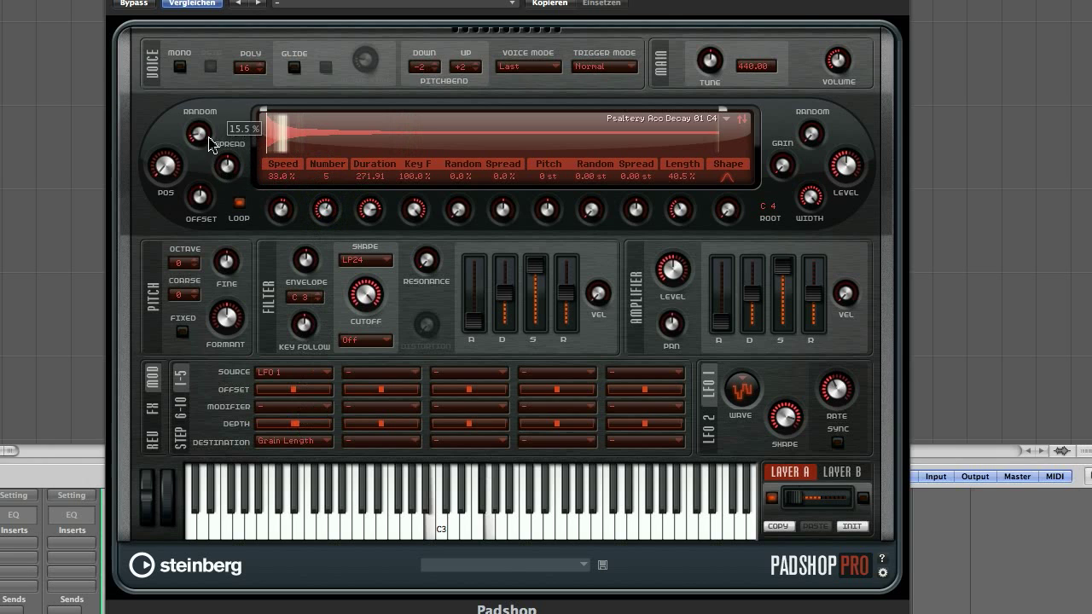
pyautogui.moveTo(209, 132); pyautogui.dragTo(211, 124)
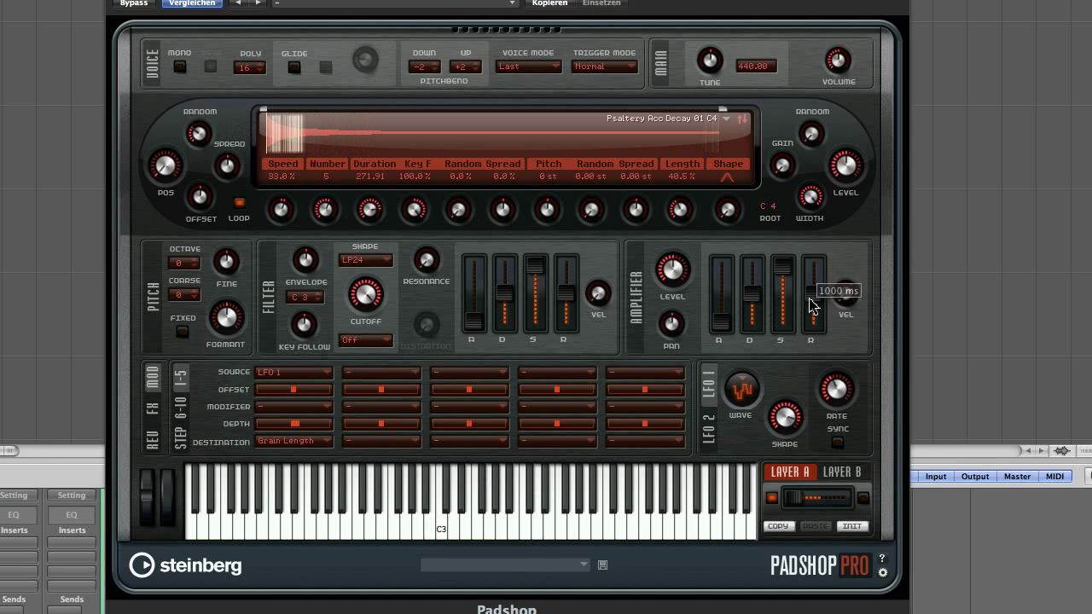
# - Lengthen the amplifier envelope's attack and release, raise its velocity amount, and adjust the grain output level
pyautogui.moveTo(816, 299); pyautogui.dragTo(816, 290)
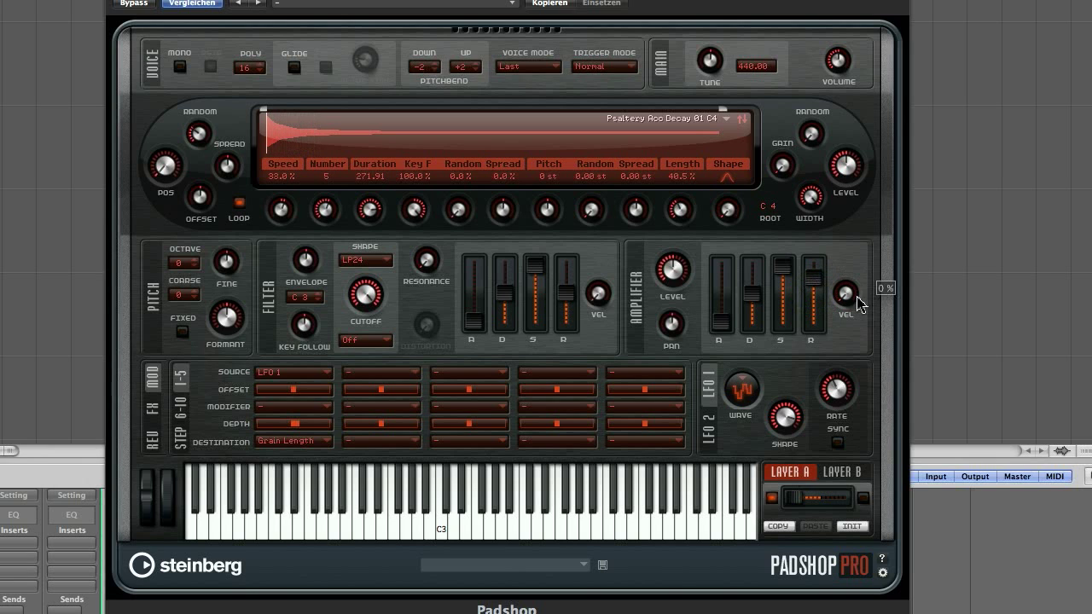
pyautogui.moveTo(851, 296); pyautogui.dragTo(856, 236)
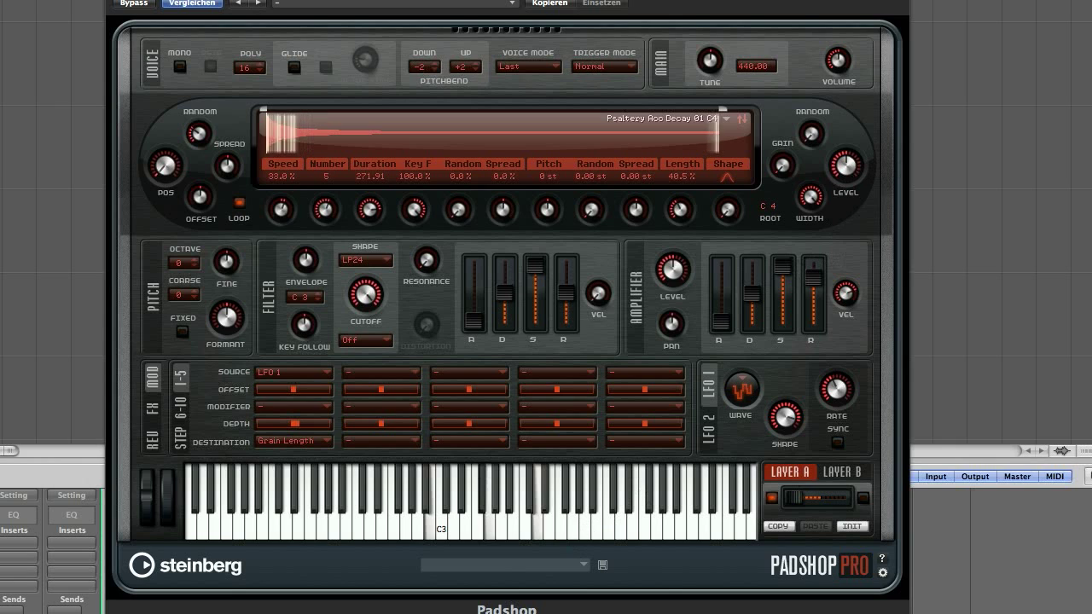
pyautogui.click(722, 328)
pyautogui.moveTo(722, 329); pyautogui.dragTo(722, 302)
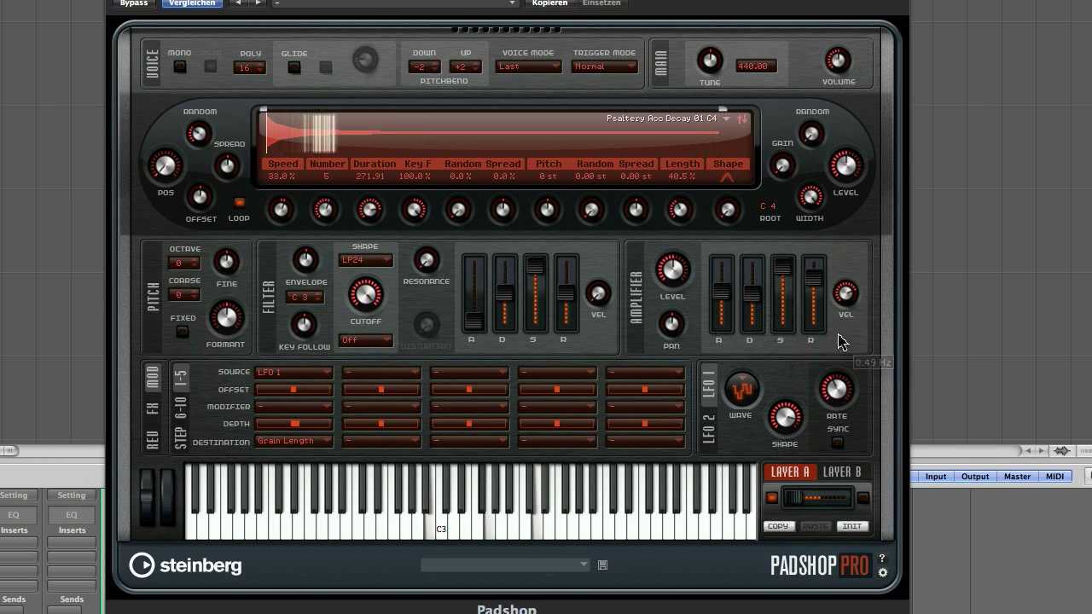
pyautogui.moveTo(845, 166); pyautogui.dragTo(861, 132)
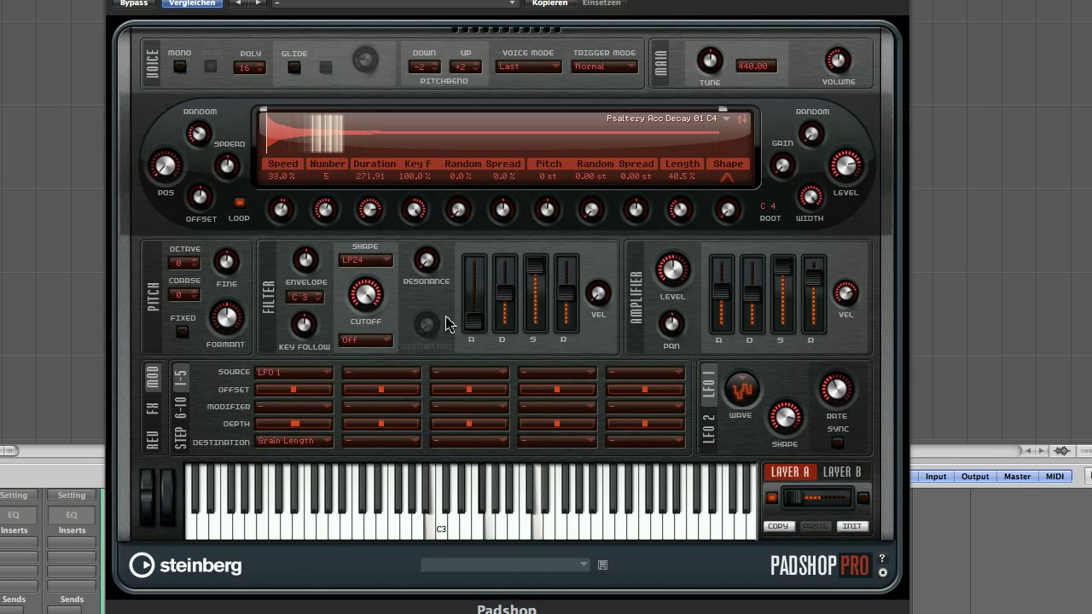
# - Try a grain pitch random amount of 0.06 semitones and return it to 0.00
pyautogui.moveTo(590, 211)
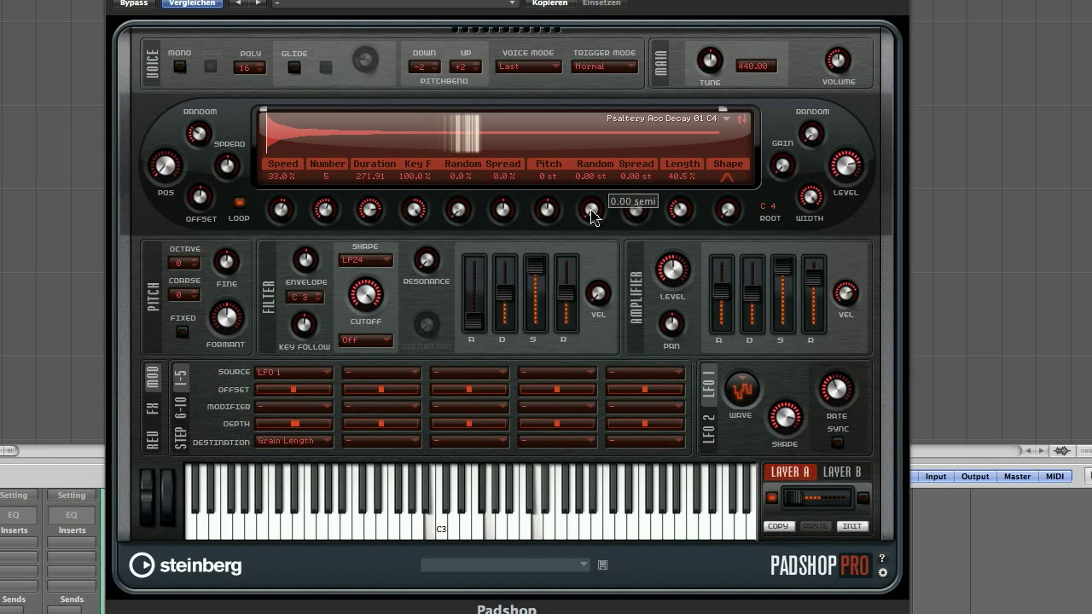
pyautogui.click(591, 211)
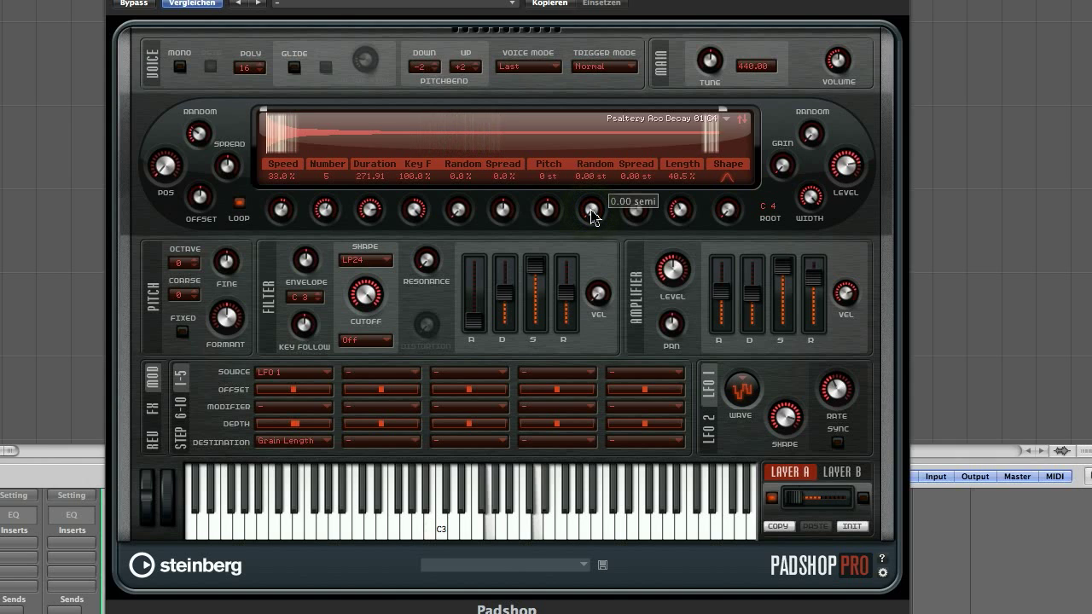
pyautogui.moveTo(591, 211); pyautogui.dragTo(590, 214)
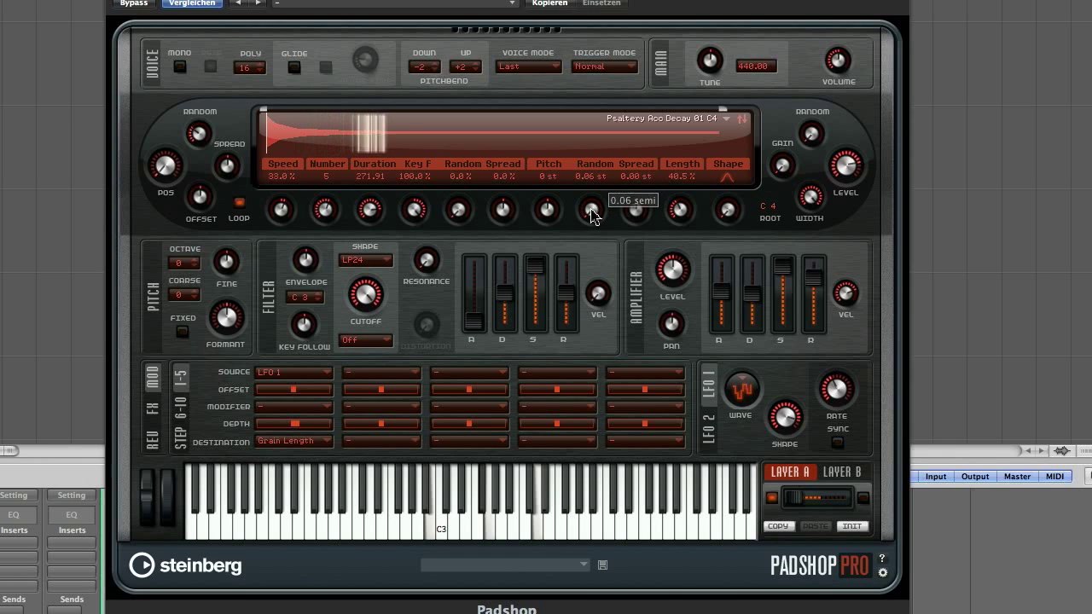
pyautogui.moveTo(591, 209); pyautogui.dragTo(595, 220)
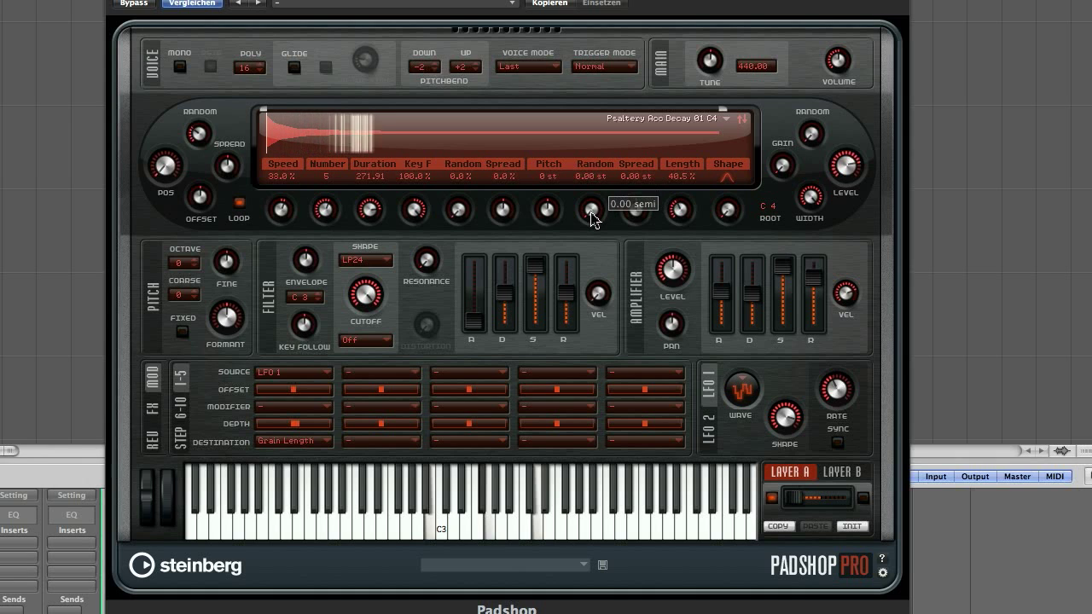
# - Enable modulation wheel control of the grain pitch random amount, with 0.24 semitones as its maximum
pyautogui.rightClick(590, 214)
pyautogui.moveTo(616, 303)
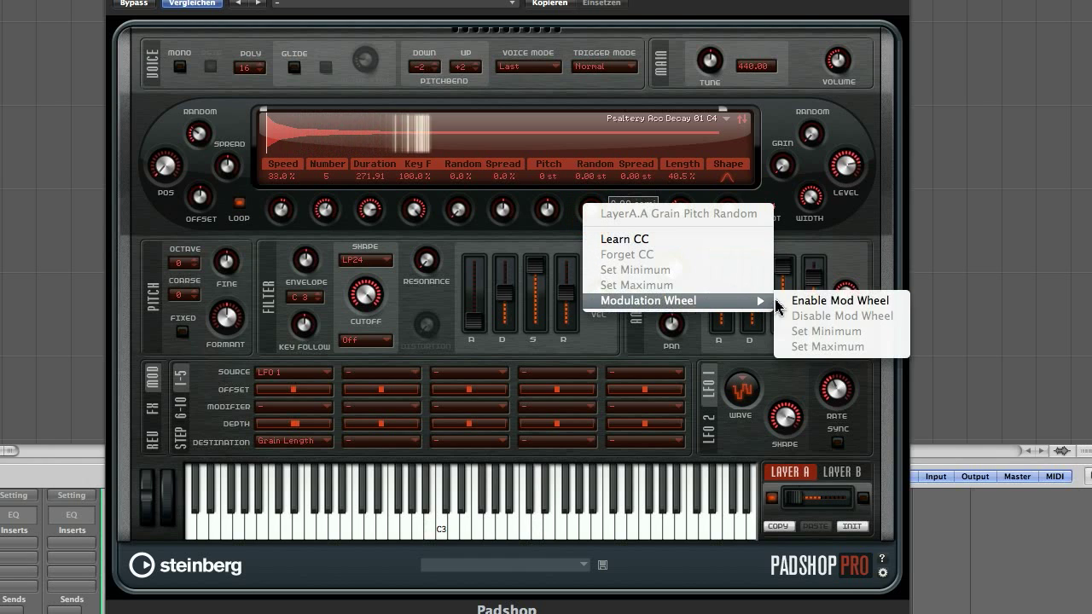
pyautogui.click(819, 300)
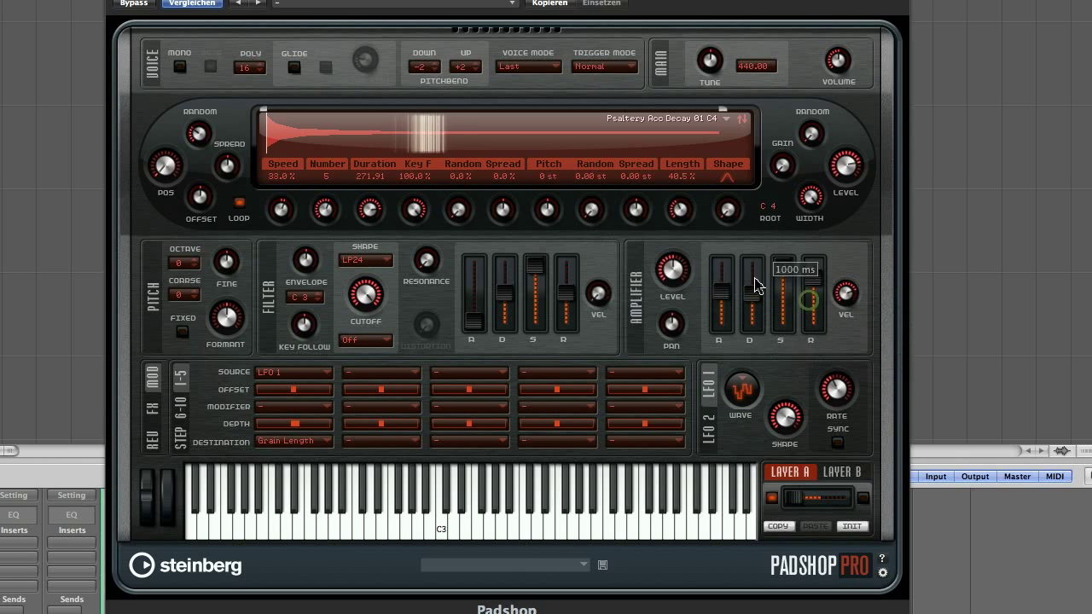
pyautogui.rightClick(590, 213)
pyautogui.moveTo(704, 300)
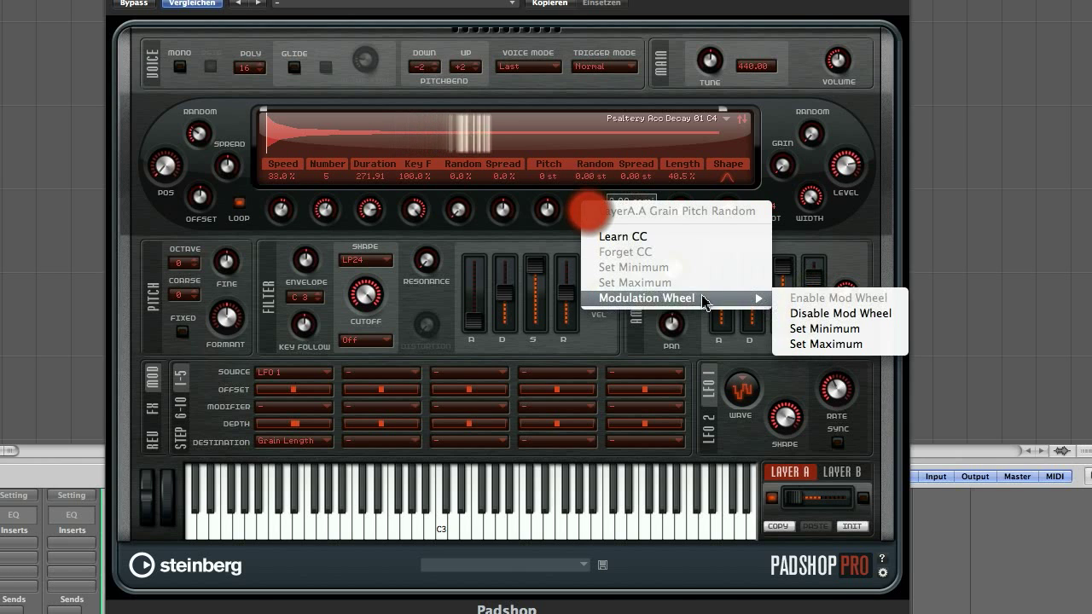
pyautogui.click(580, 203)
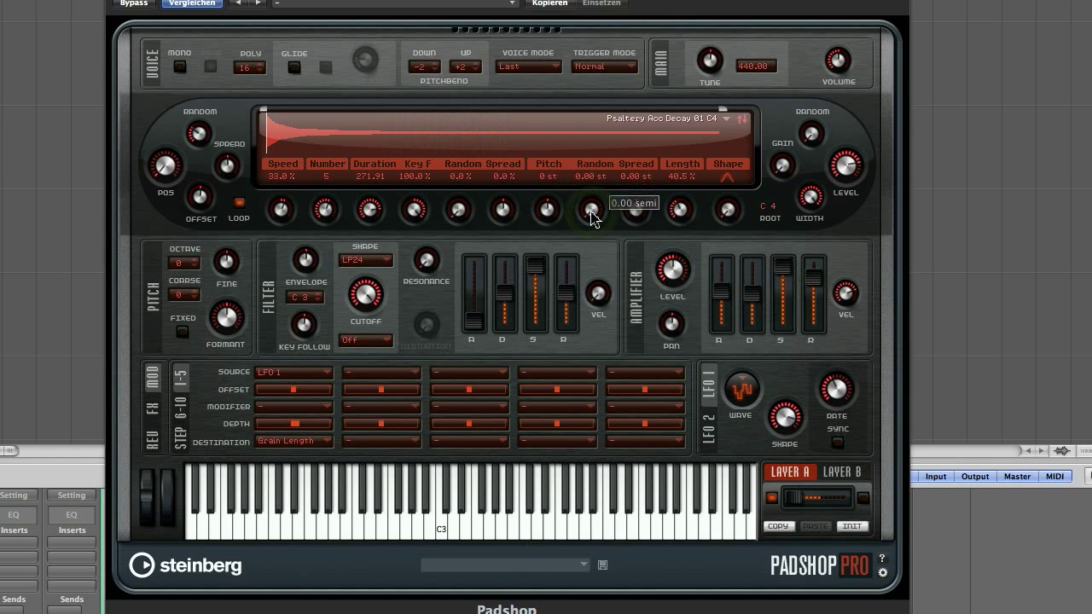
pyautogui.moveTo(591, 213); pyautogui.dragTo(590, 207)
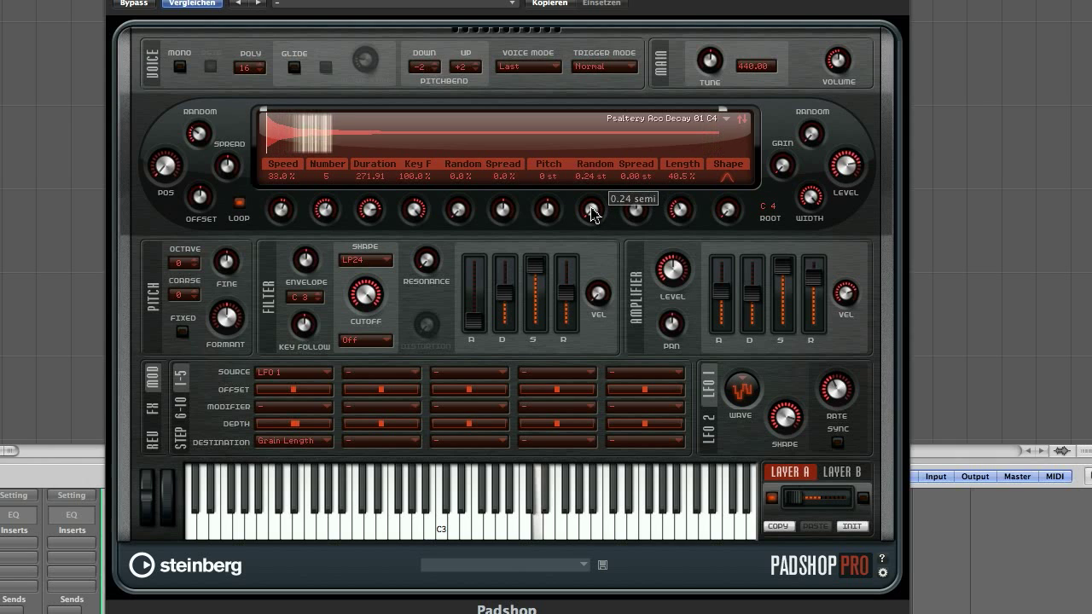
pyautogui.rightClick(591, 211)
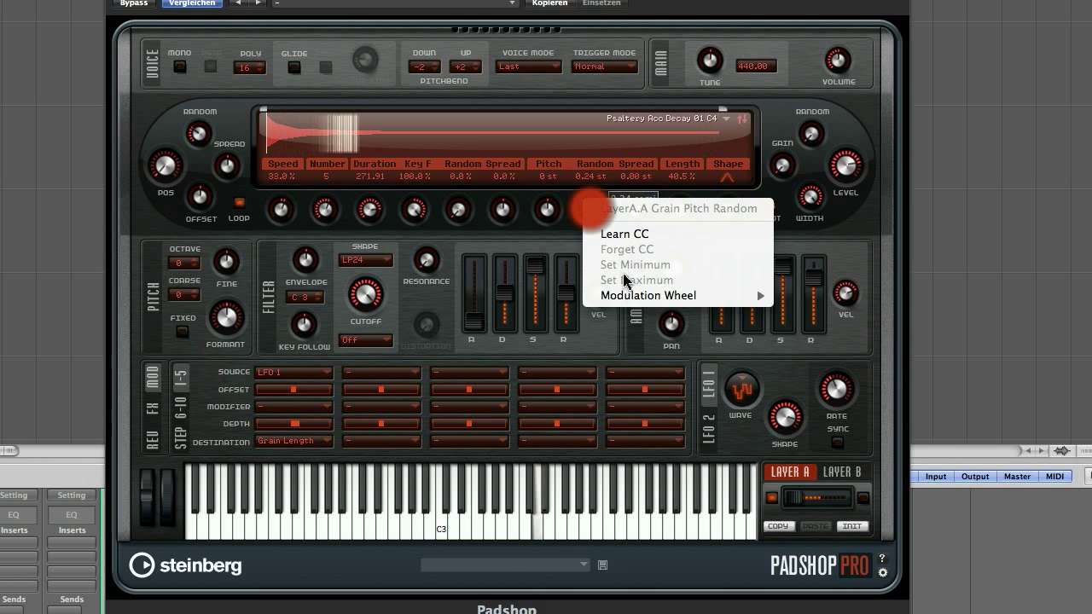
pyautogui.moveTo(724, 299)
pyautogui.click(837, 342)
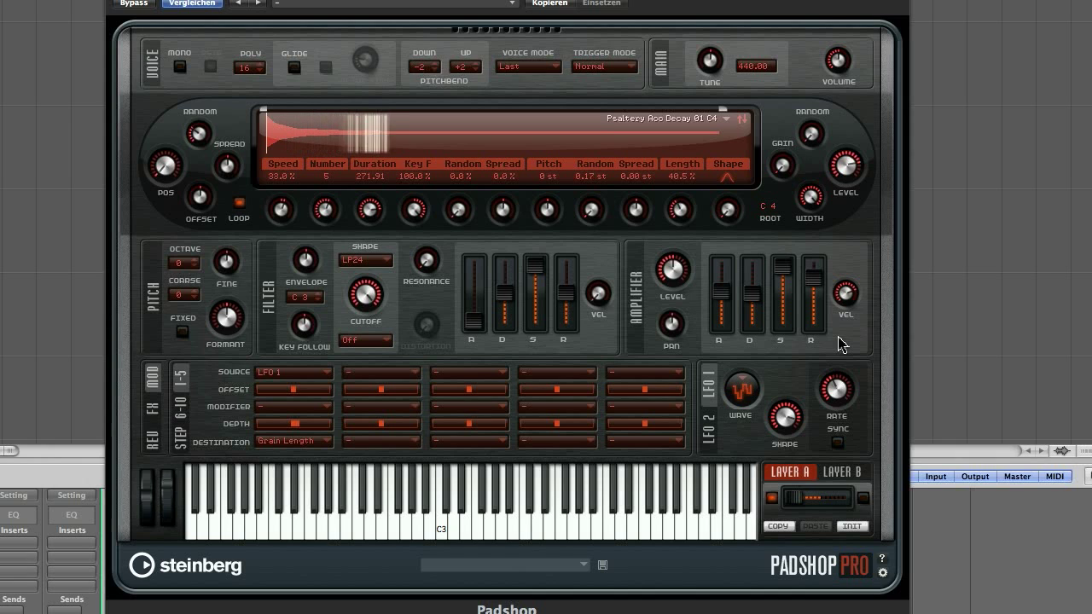
# - Reset the grain pitch random amount to 0.00 and disable its modulation wheel control
pyautogui.keyDown('super'); pyautogui.click(593, 210); pyautogui.keyUp('super')
pyautogui.rightClick(591, 211)
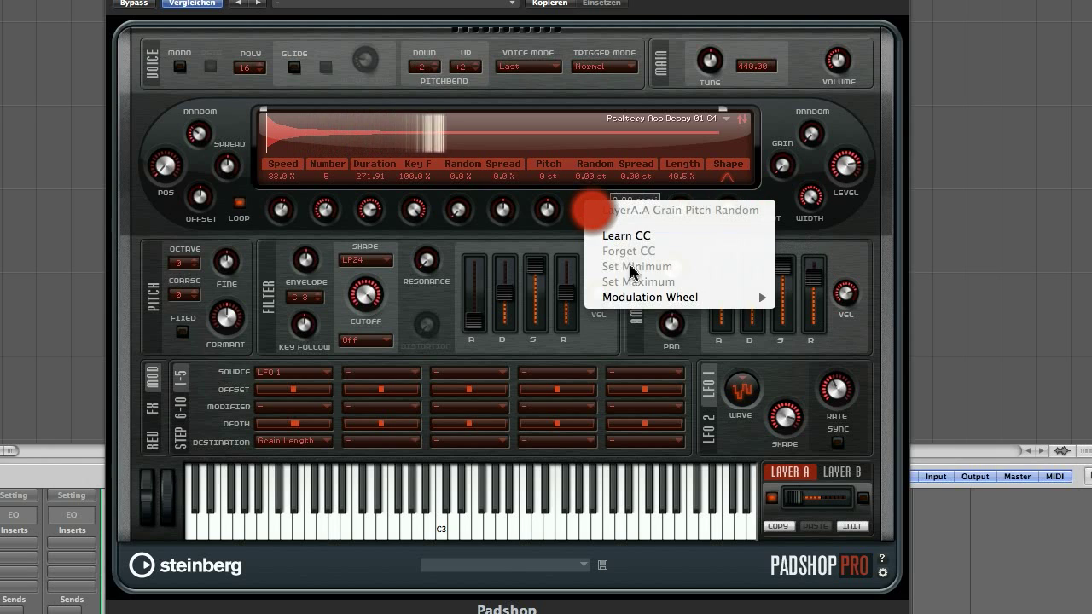
pyautogui.moveTo(674, 298)
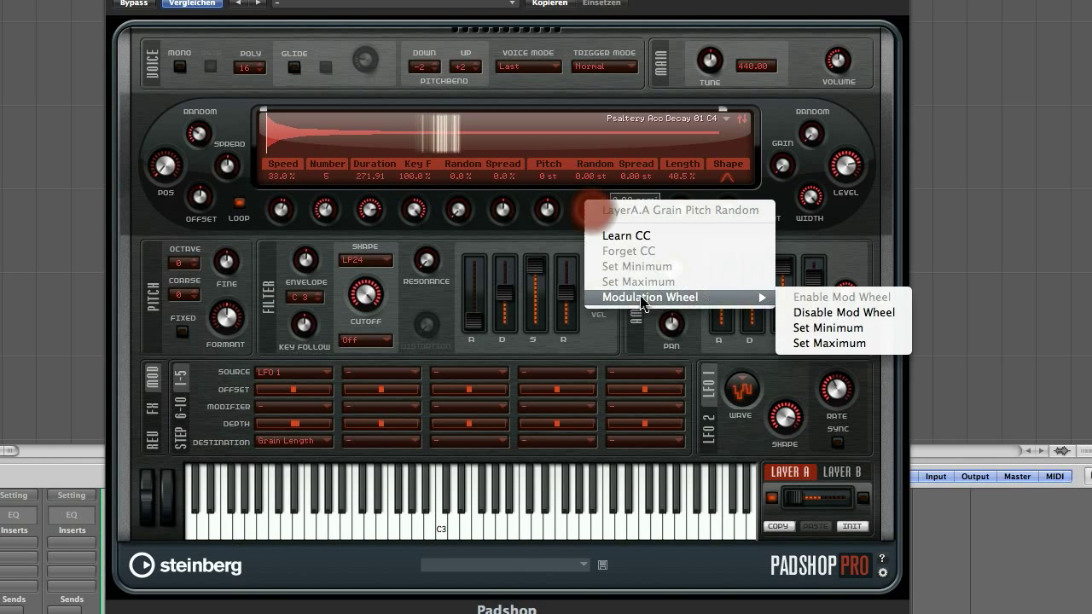
pyautogui.click(828, 315)
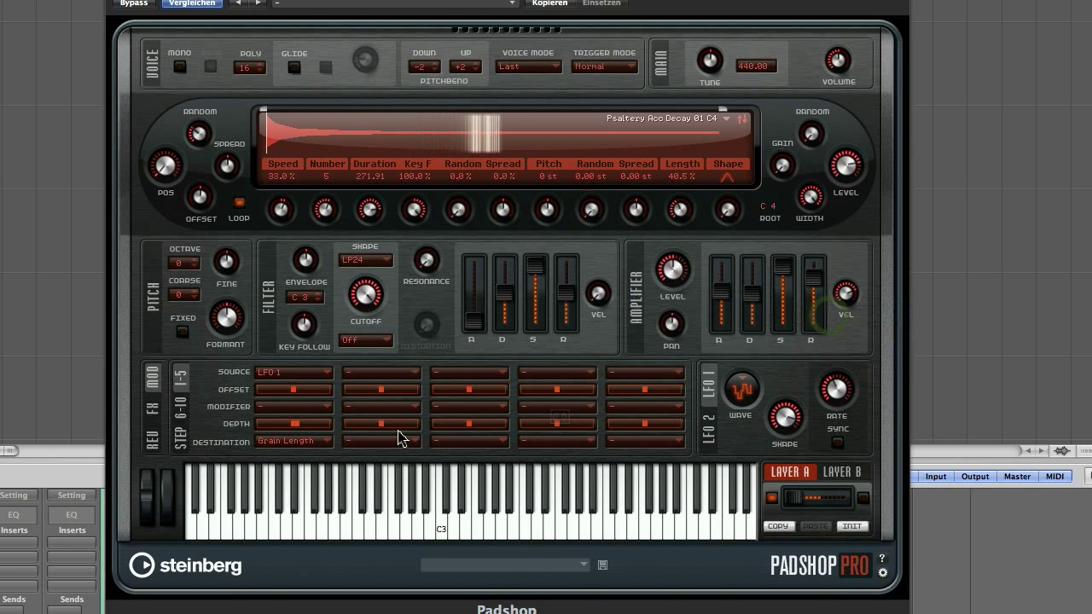
# - Configure the second modulation slot with Noise as source, Mod Wheel as modifier and Grain Pitch as destination
pyautogui.click(384, 374)
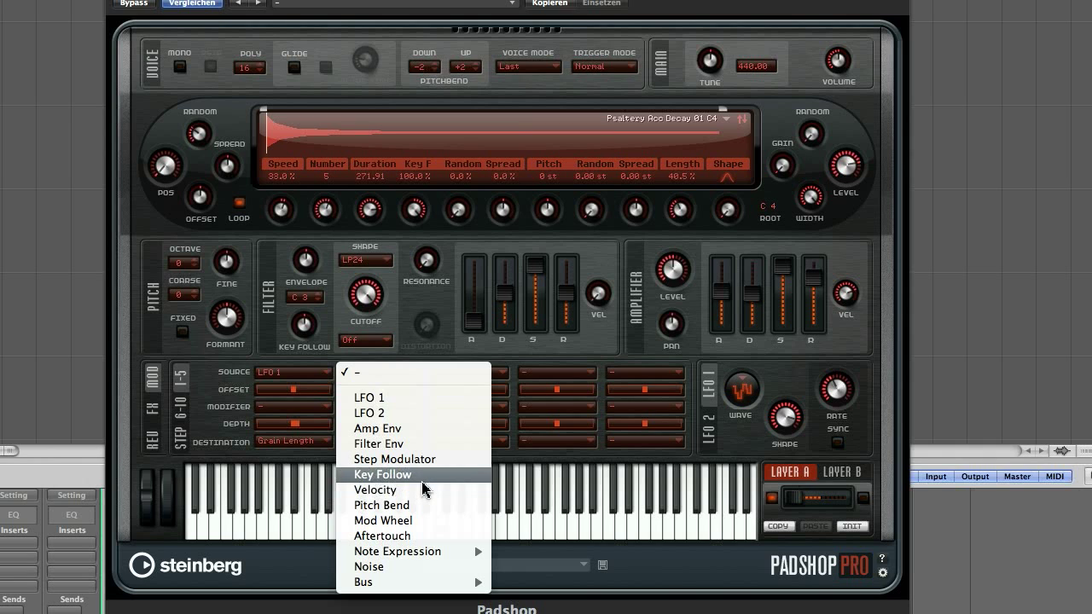
pyautogui.moveTo(394, 552)
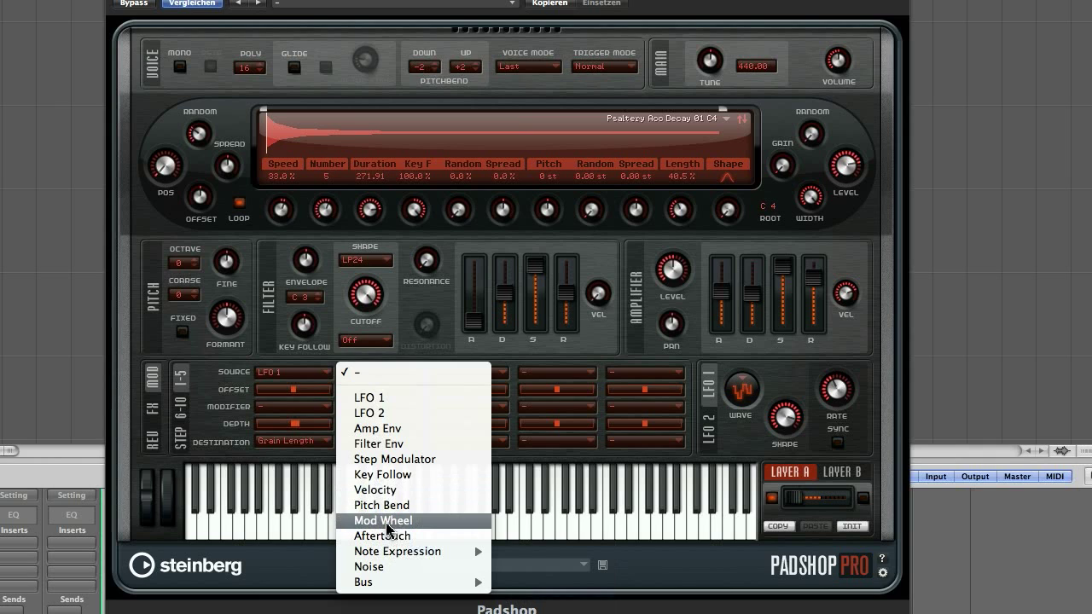
pyautogui.click(391, 570)
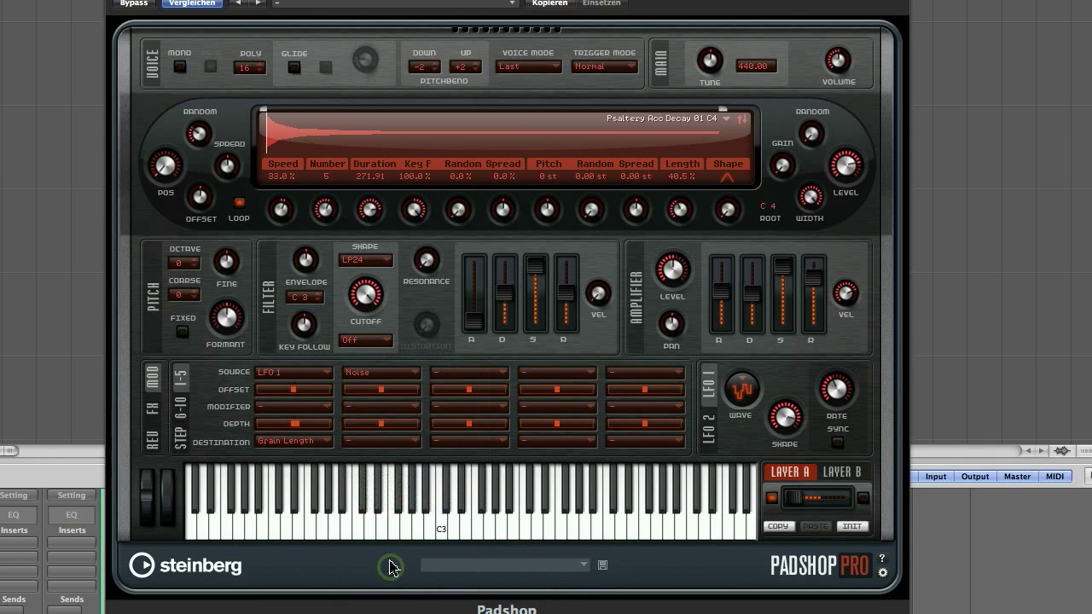
pyautogui.click(367, 405)
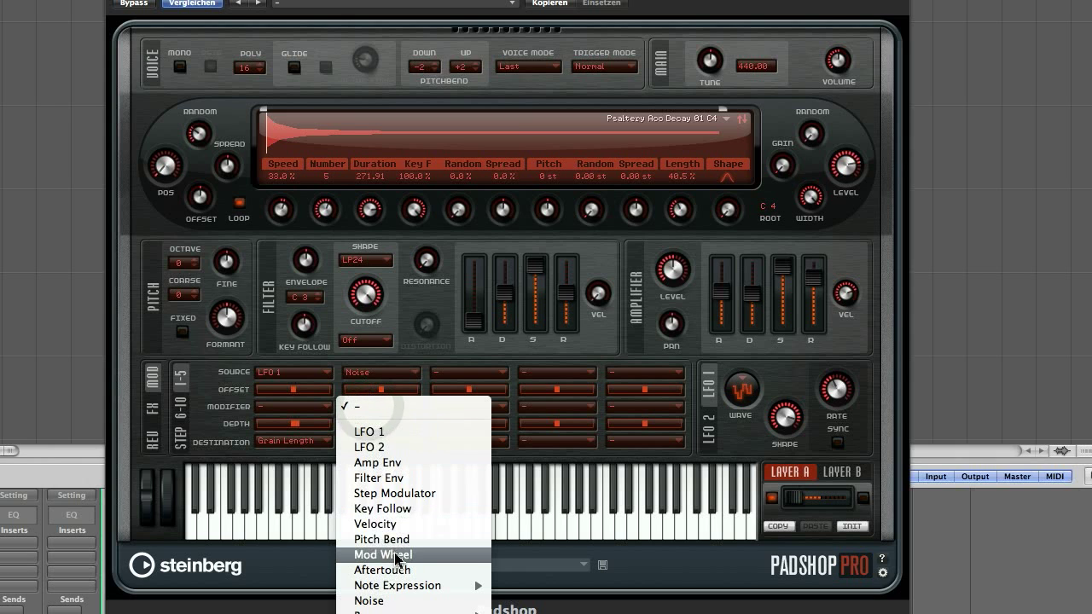
pyautogui.click(383, 555)
pyautogui.click(378, 442)
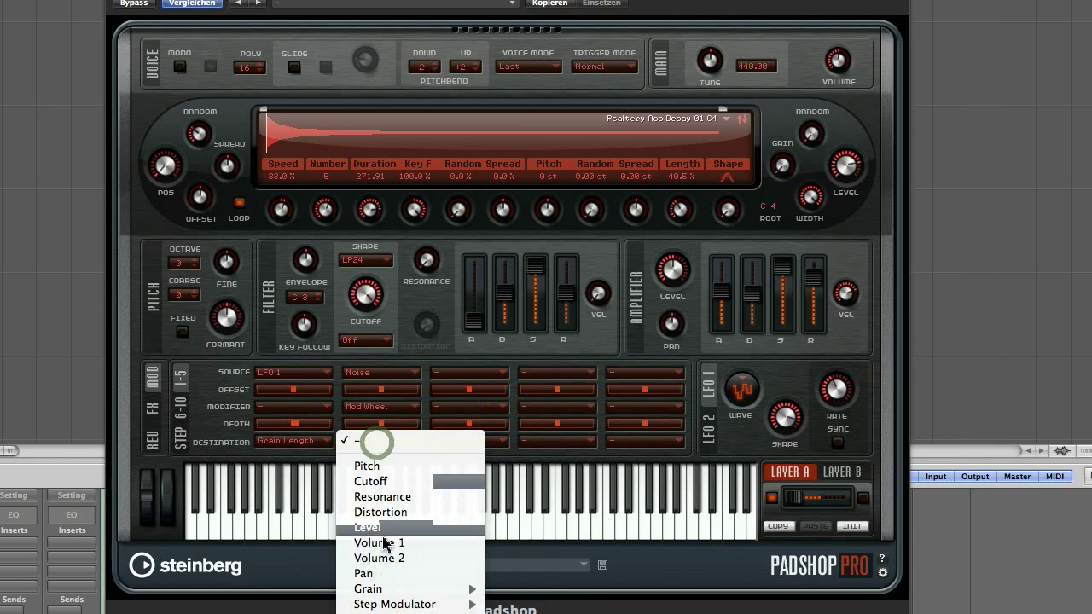
pyautogui.moveTo(385, 587)
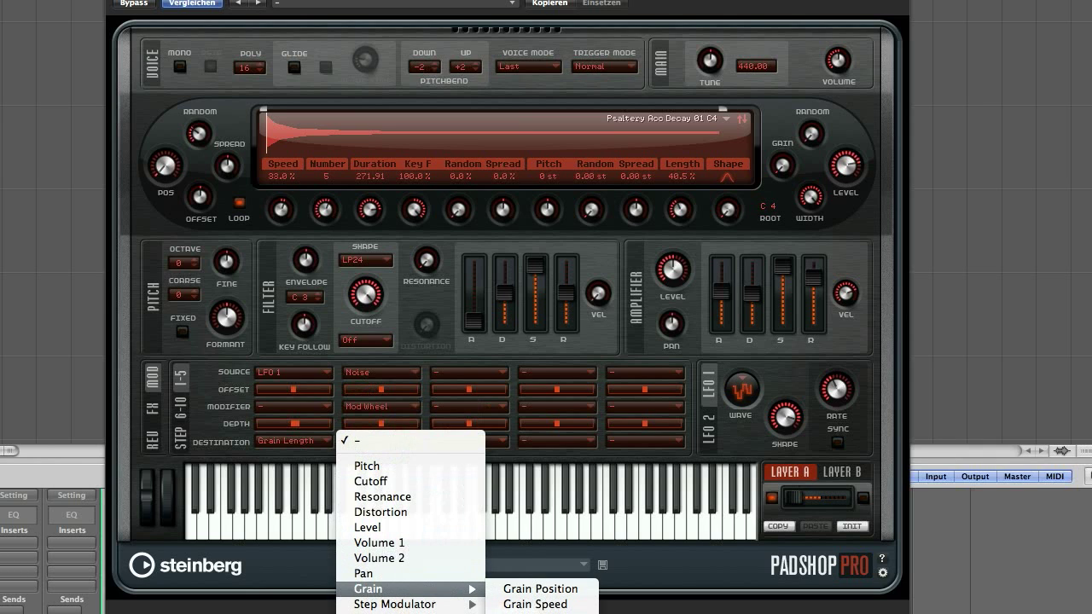
pyautogui.click(532, 613)
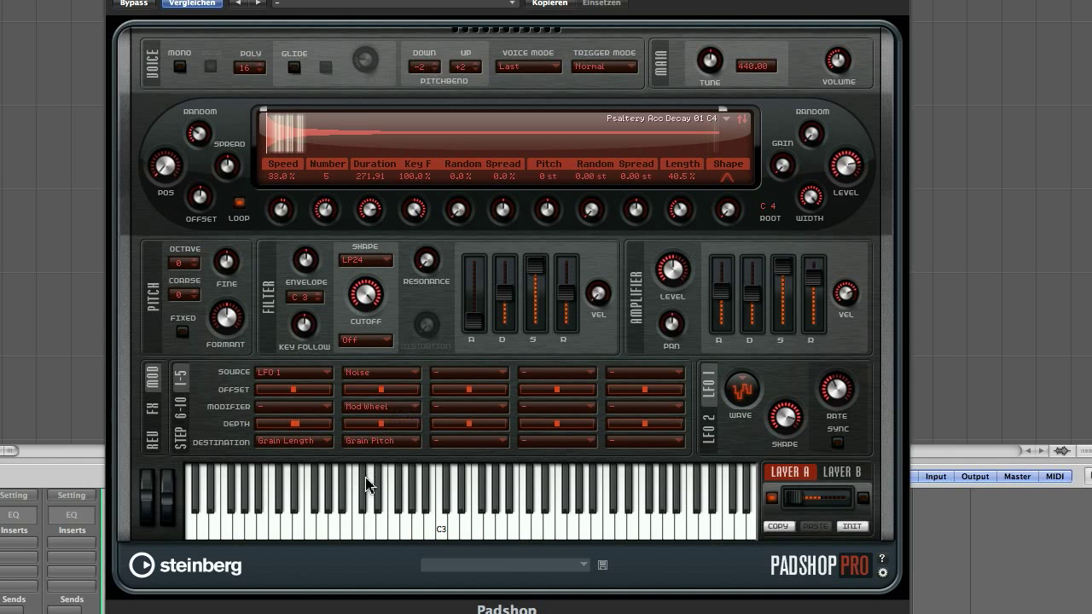
# - Try a strong Grain Pitch modulation depth in the second slot and reduce it to 0.25
pyautogui.moveTo(414, 423)
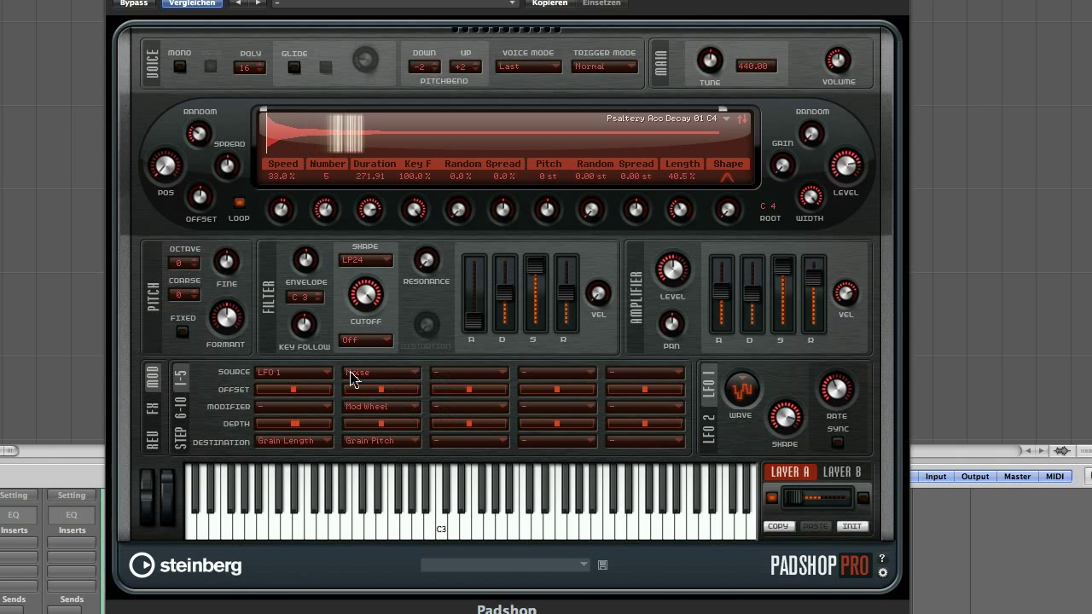
pyautogui.moveTo(385, 424)
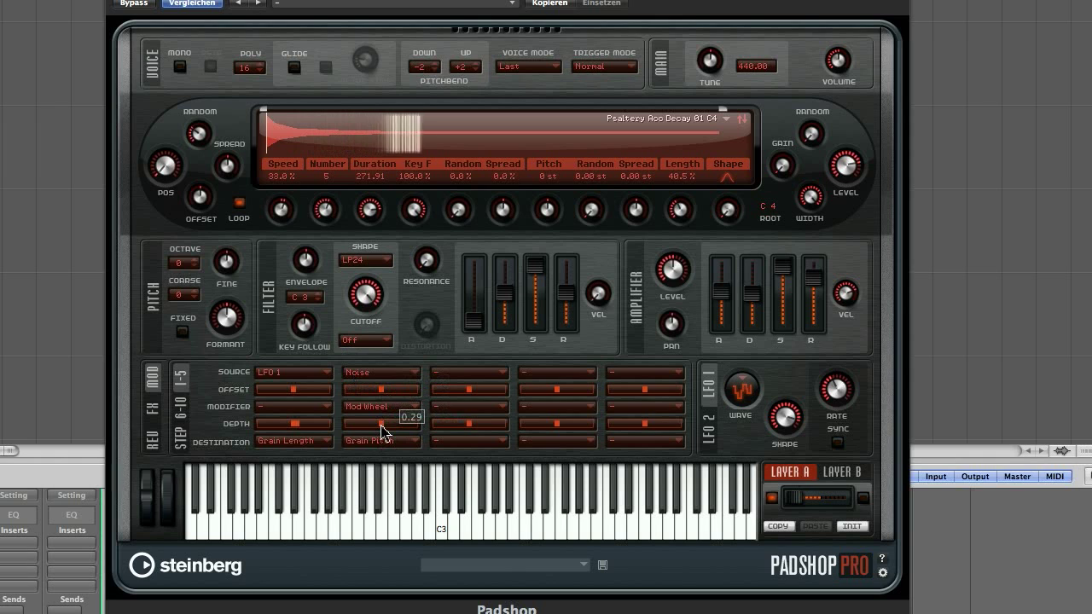
pyautogui.moveTo(382, 429); pyautogui.dragTo(423, 426)
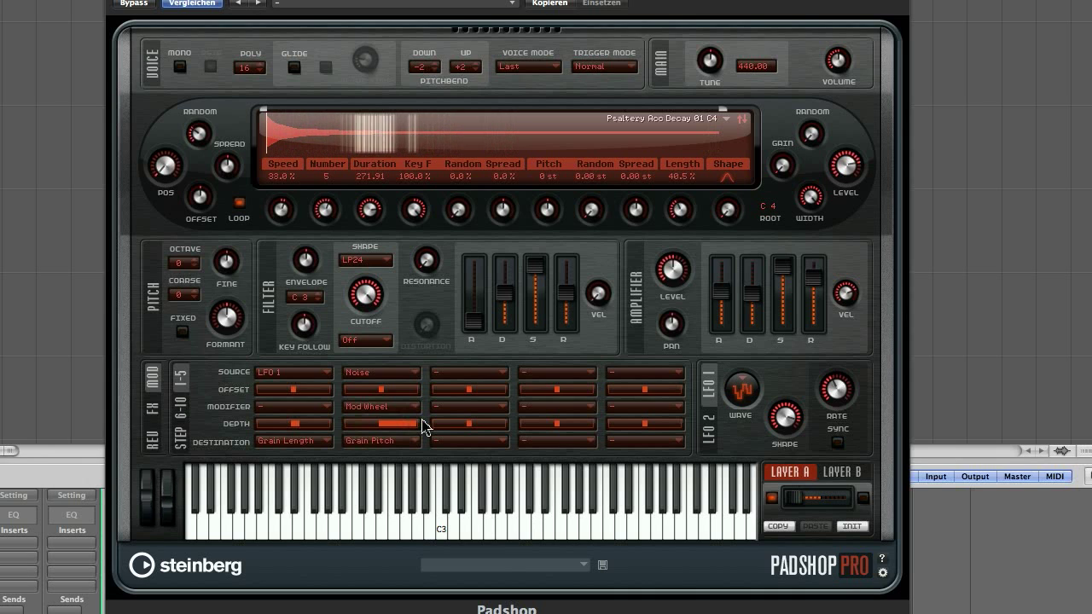
pyautogui.moveTo(418, 427); pyautogui.dragTo(377, 430)
pyautogui.moveTo(381, 431)
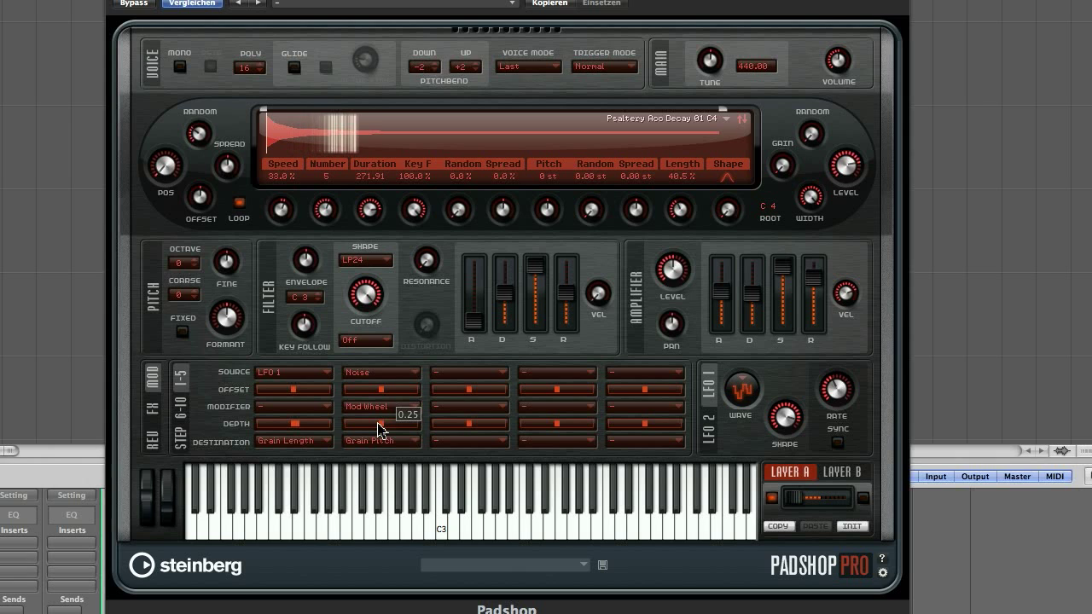
pyautogui.moveTo(281, 214)
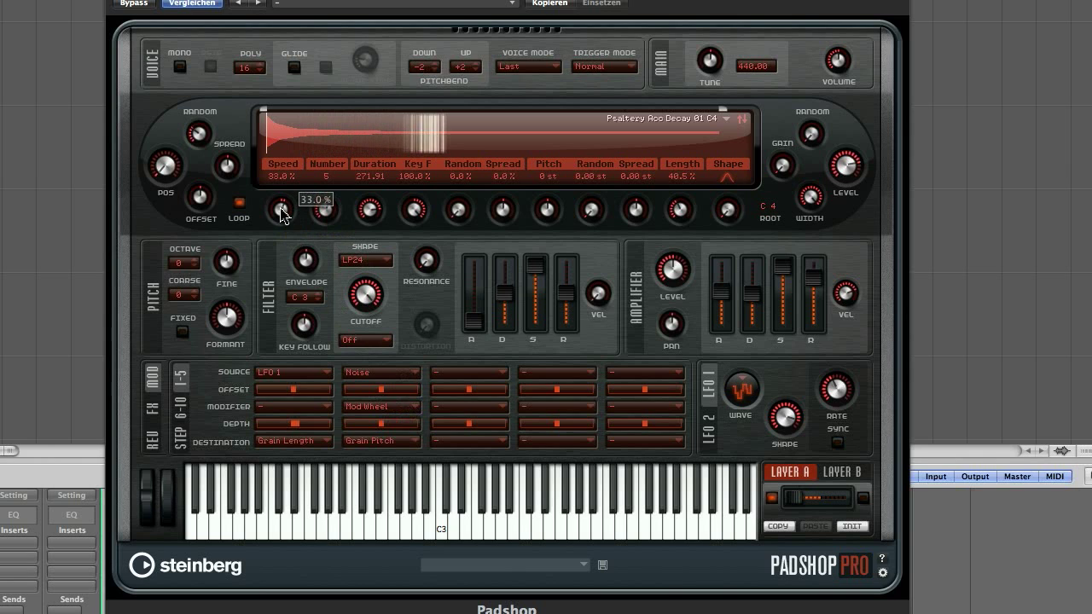
# - Try slightly lower grain speeds and set the grain speed to 0 %
pyautogui.moveTo(282, 213); pyautogui.dragTo(282, 220)
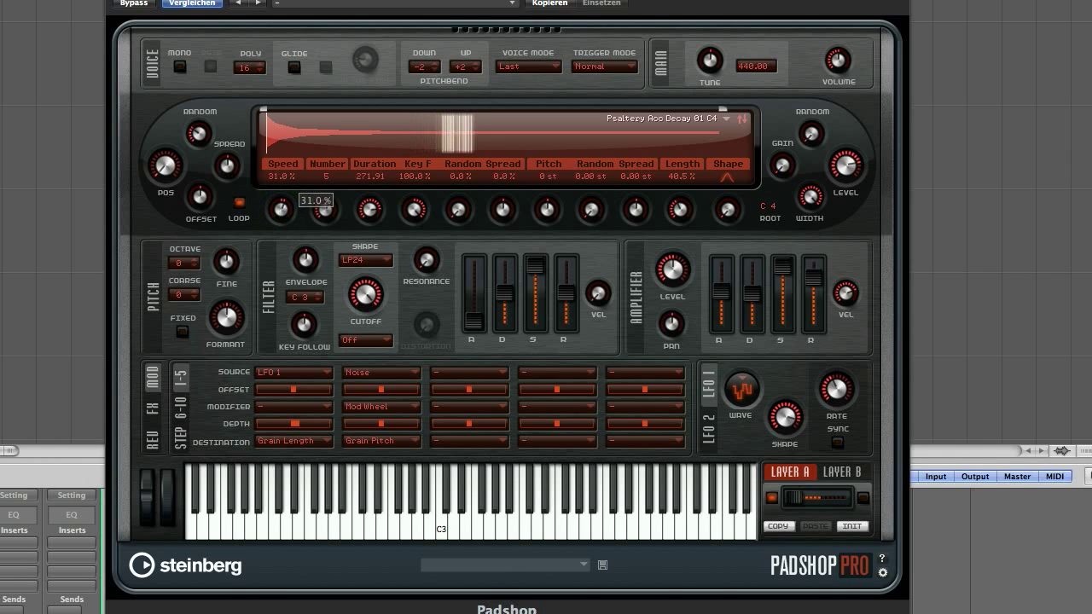
pyautogui.moveTo(282, 220); pyautogui.dragTo(285, 227)
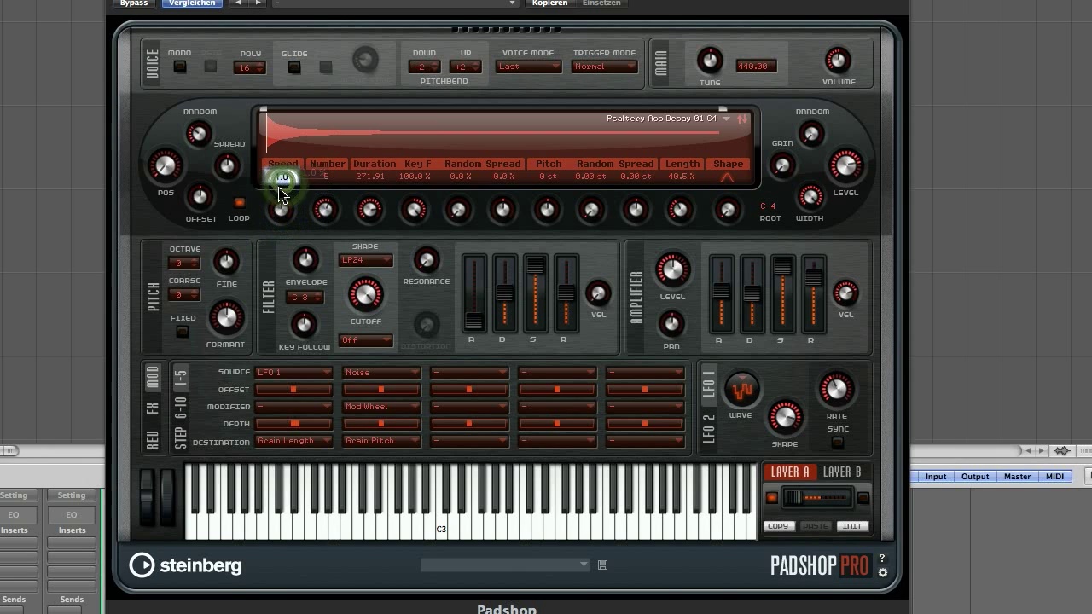
pyautogui.write('0')
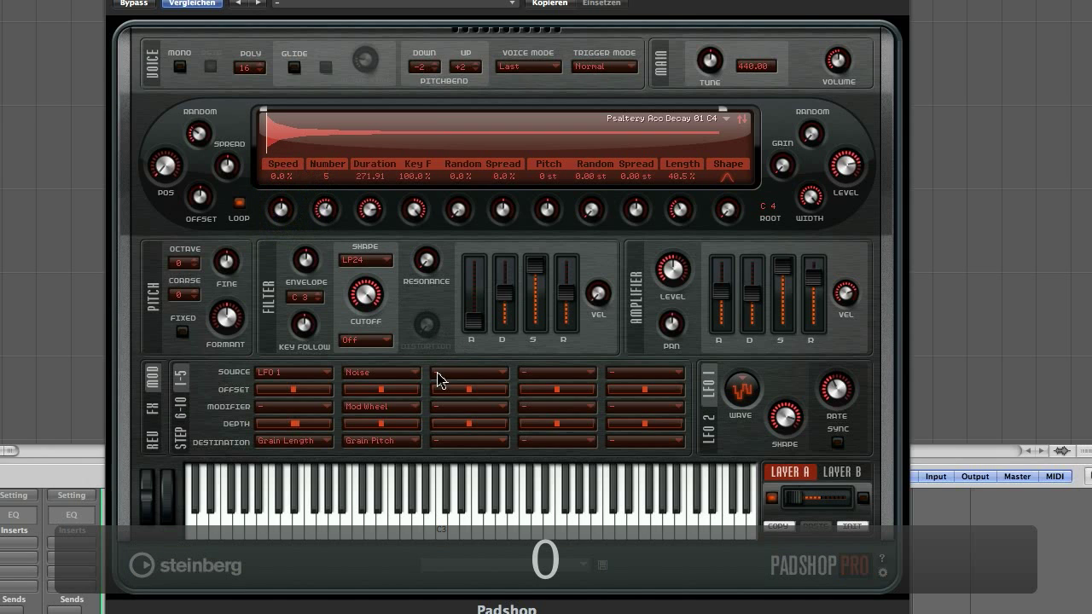
# - Shape the filter envelope with a decay of 13076 ms, minimum sustain and a longer release
pyautogui.moveTo(506, 296); pyautogui.dragTo(546, 377)
pyautogui.moveTo(566, 292); pyautogui.dragTo(569, 281)
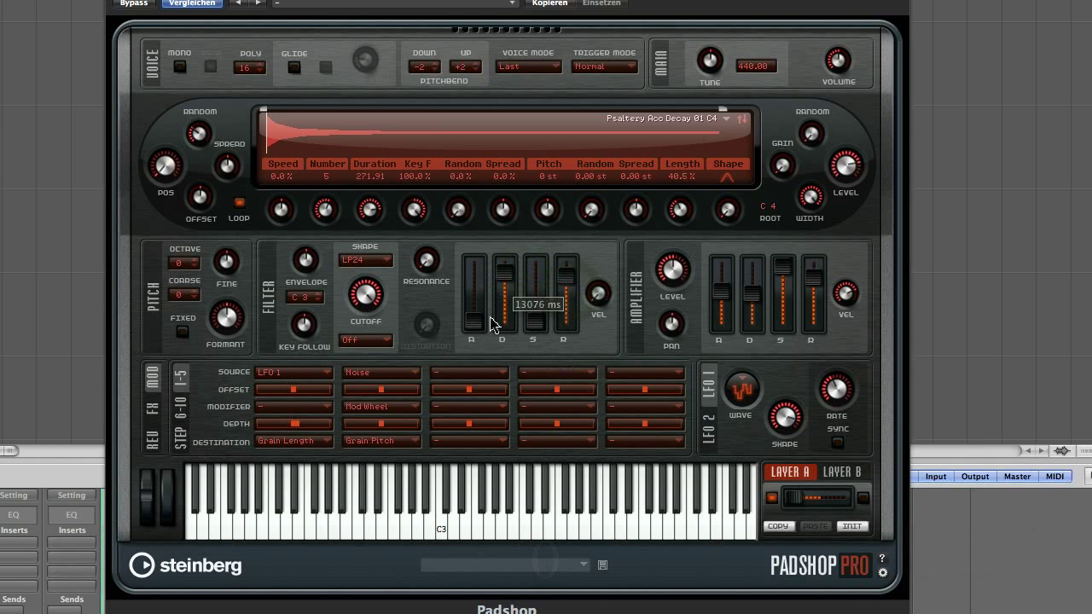
# - Configure the third modulation slot with Filter Env as source, Grain Speed as destination and a small positive depth
pyautogui.click(462, 373)
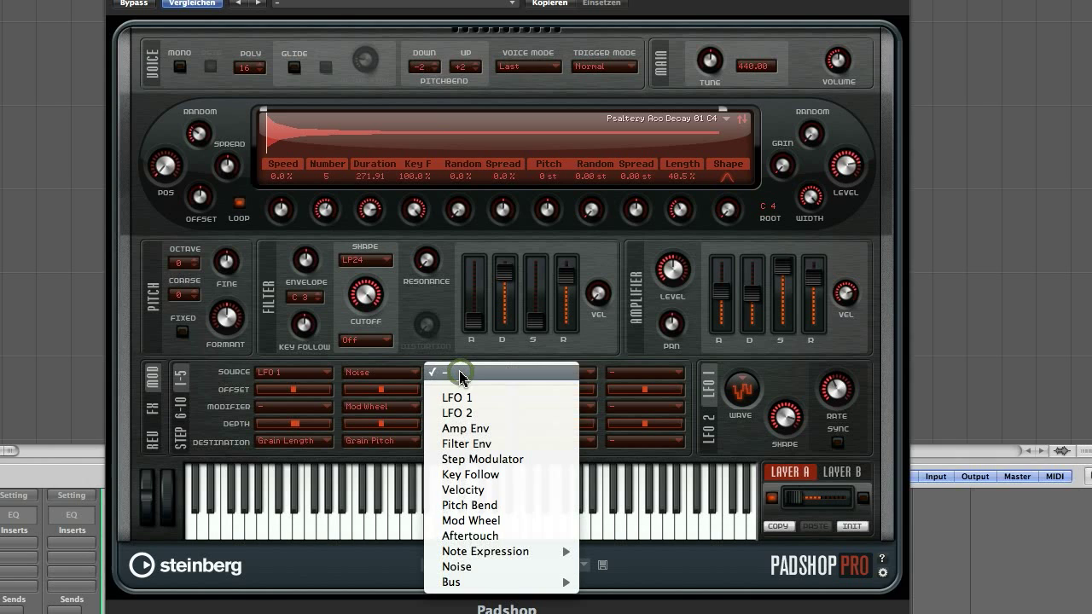
pyautogui.click(474, 445)
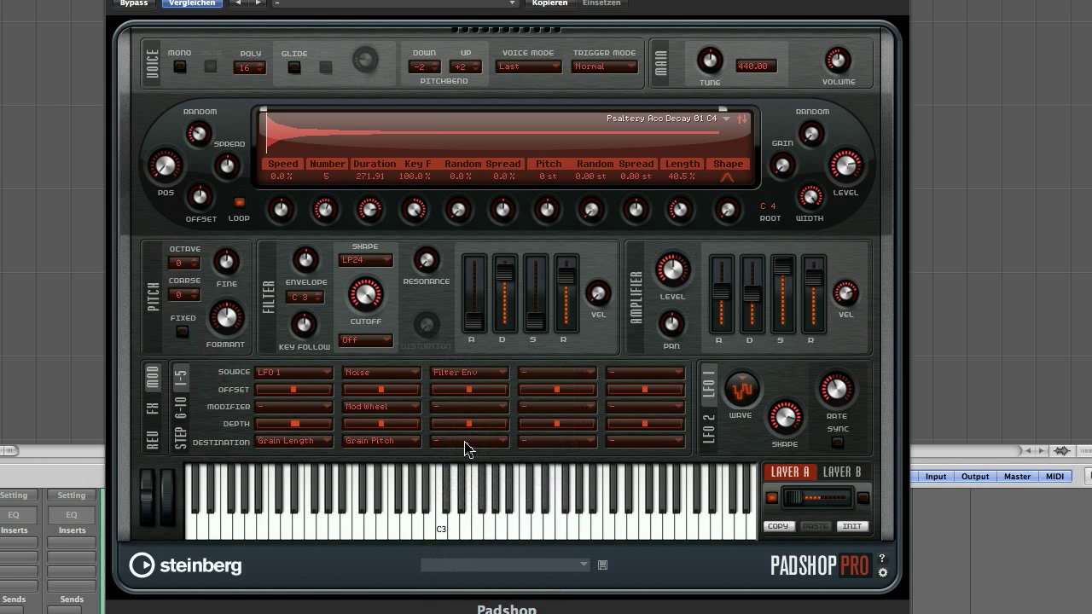
pyautogui.click(467, 441)
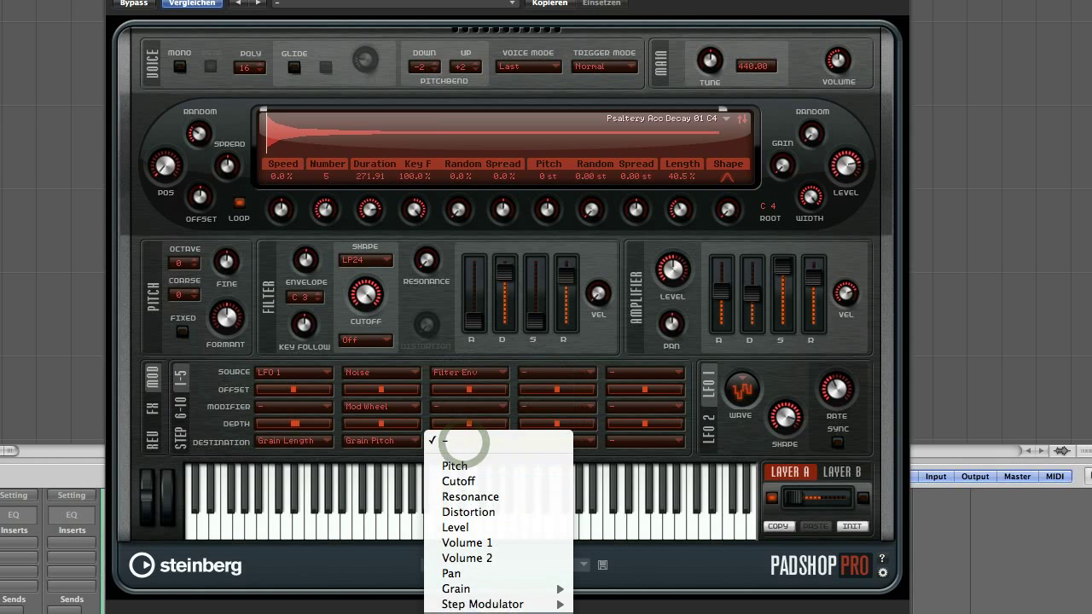
pyautogui.moveTo(480, 593)
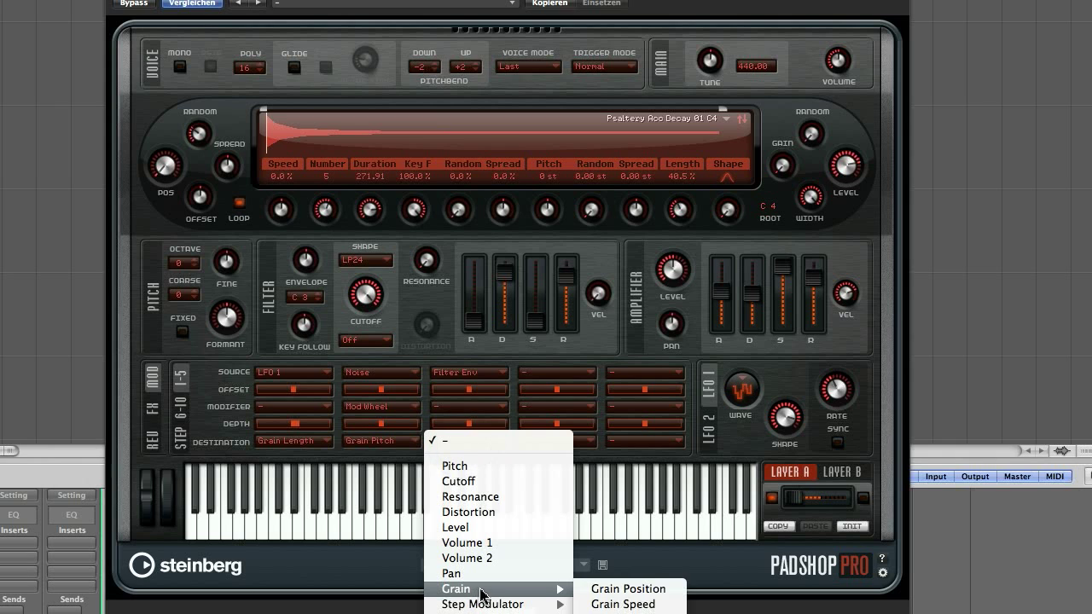
pyautogui.click(623, 603)
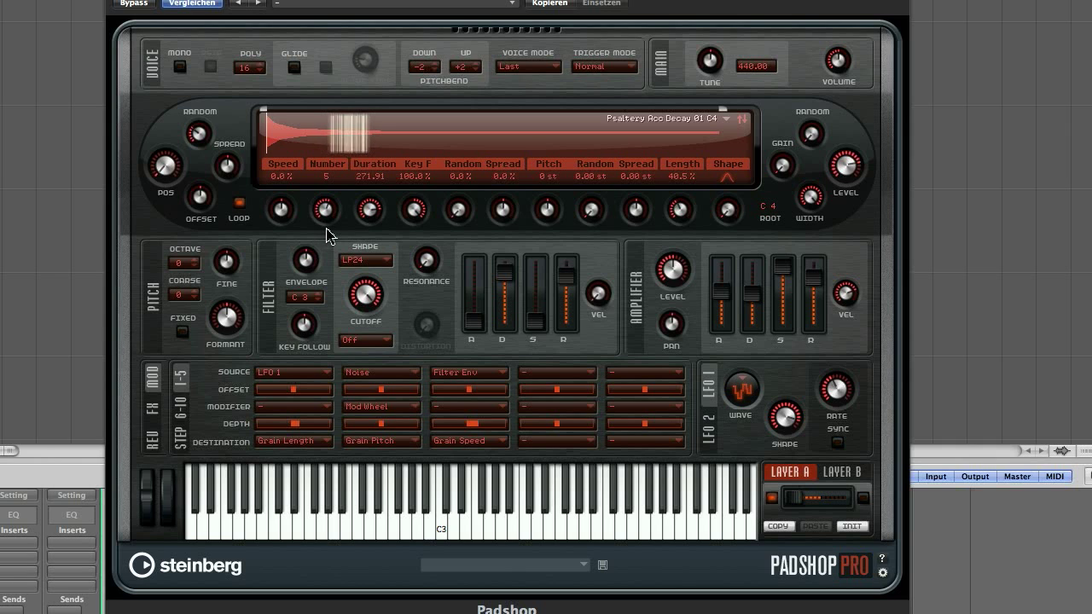
# - Configure the fourth modulation slot with Aftertouch as source, Grain Position as destination and a moderate positive depth
pyautogui.click(543, 375)
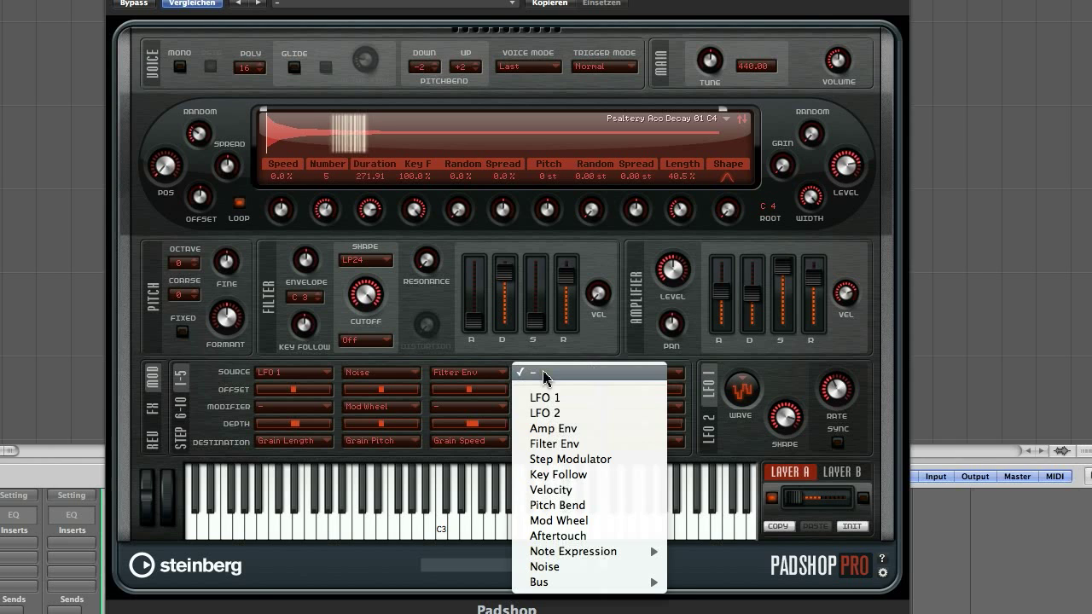
pyautogui.click(552, 535)
pyautogui.click(551, 442)
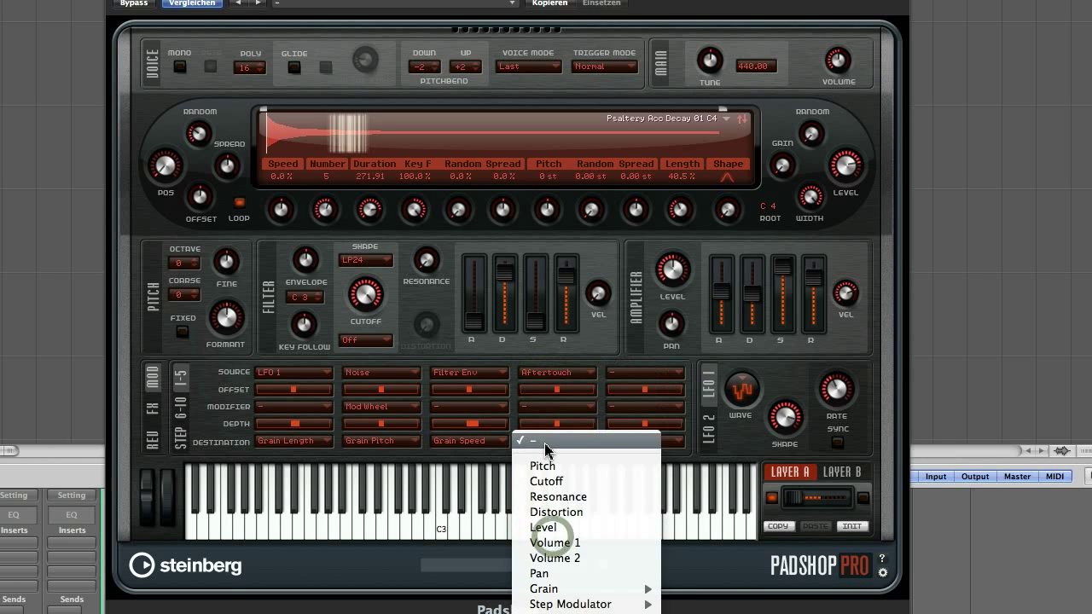
pyautogui.moveTo(560, 590)
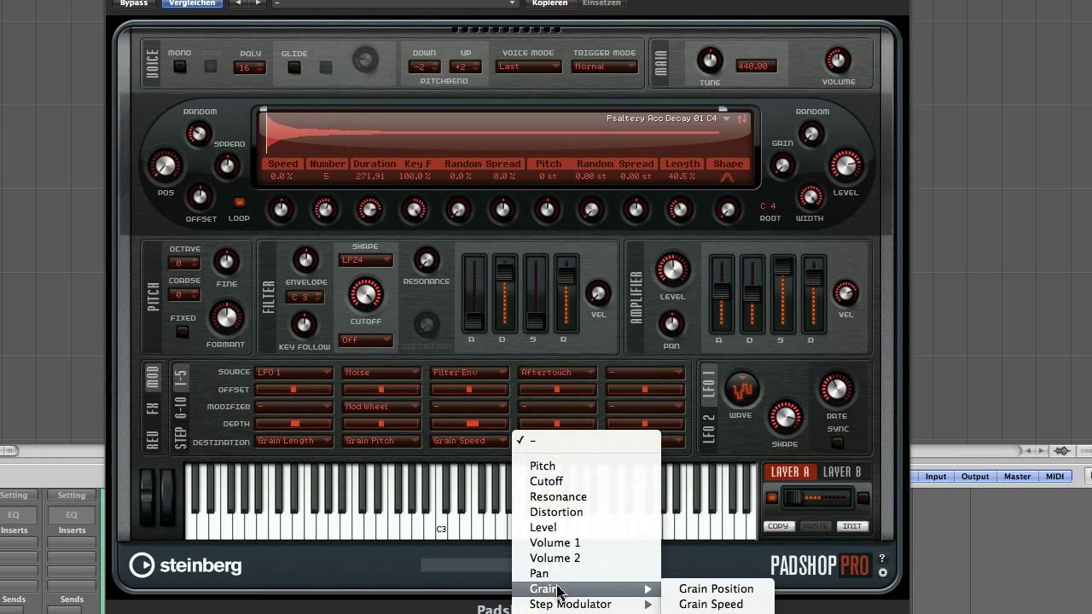
pyautogui.click(707, 589)
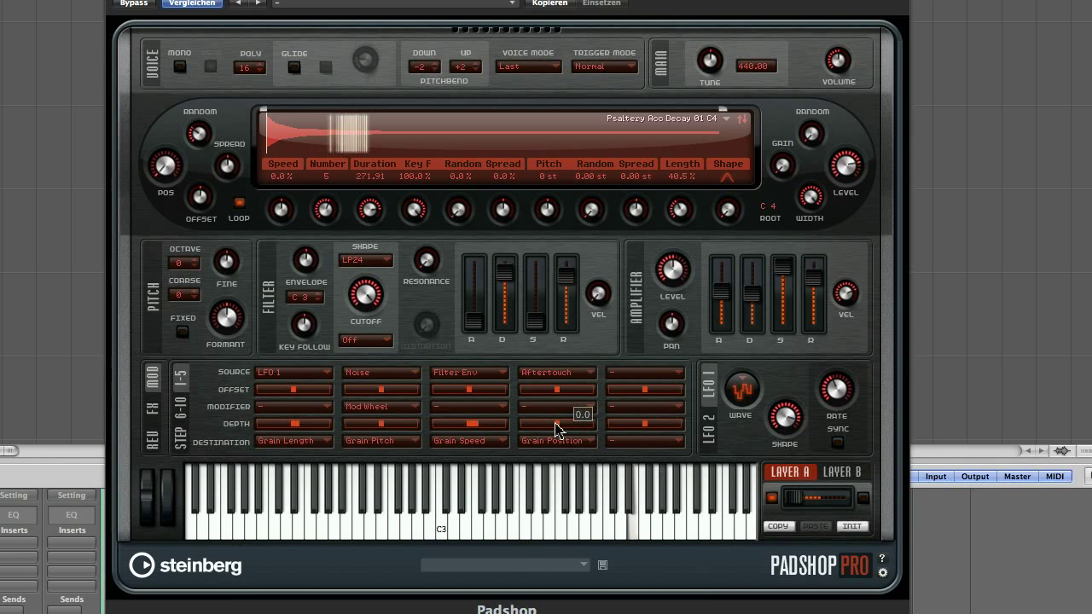
pyautogui.moveTo(556, 426); pyautogui.dragTo(573, 431)
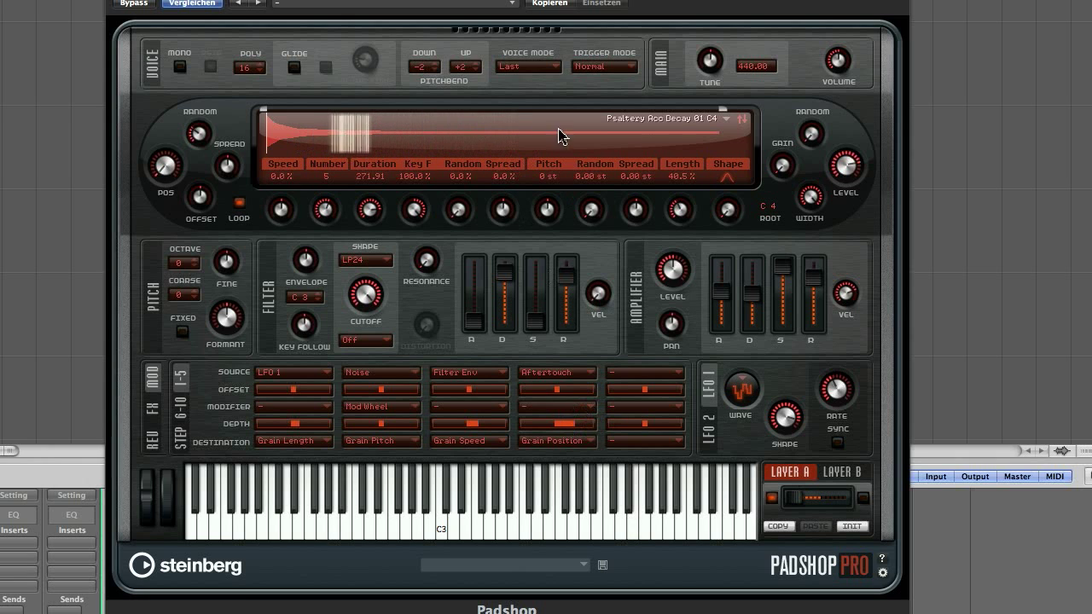
pyautogui.moveTo(777, 173)
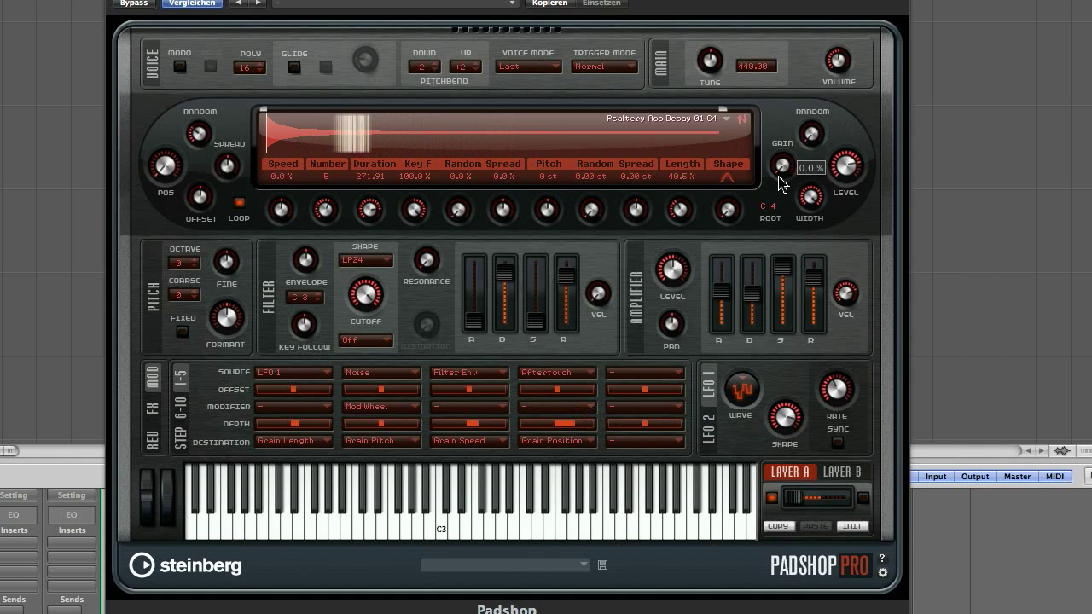
pyautogui.rightClick(780, 170)
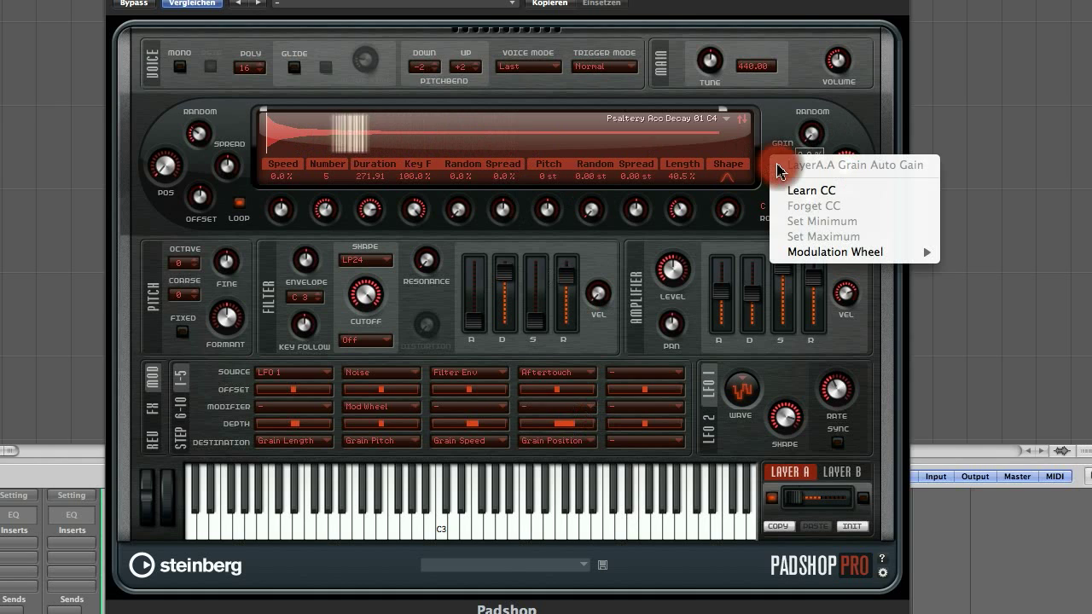
pyautogui.moveTo(816, 256)
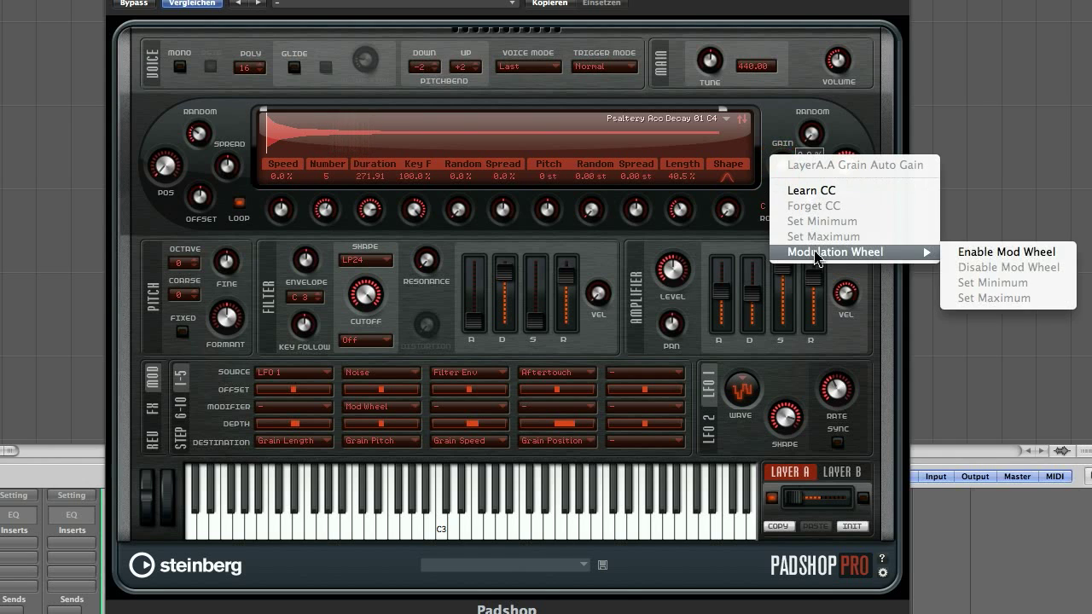
pyautogui.click(776, 117)
pyautogui.rightClick(782, 162)
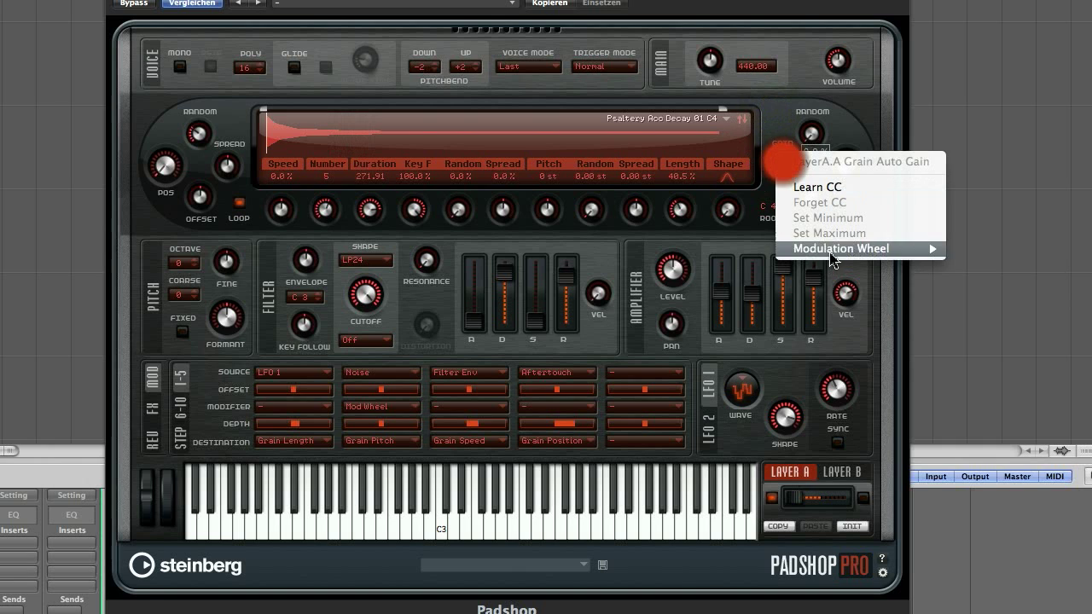
pyautogui.click(769, 118)
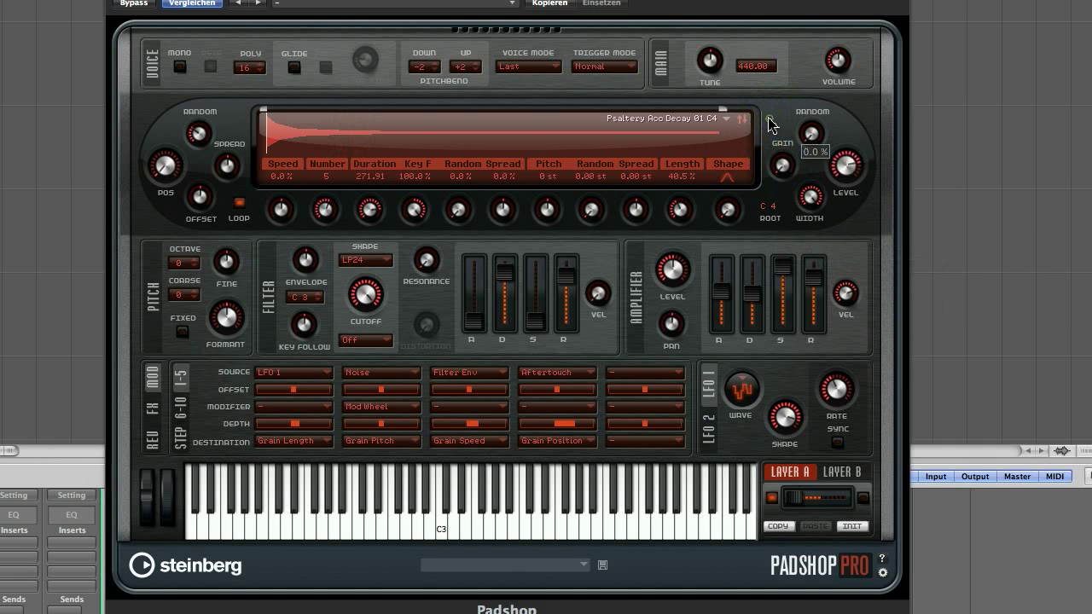
# - Configure the fifth modulation slot with Aftertouch as source, Grain Level as destination, a 50 % offset and a depth of 90
pyautogui.click(645, 372)
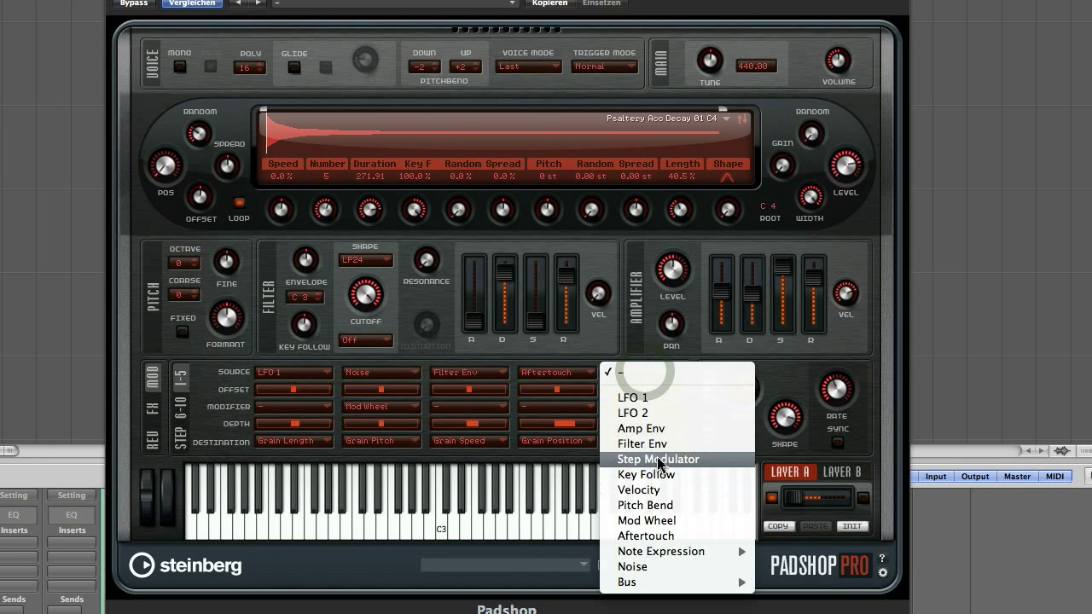
pyautogui.click(661, 536)
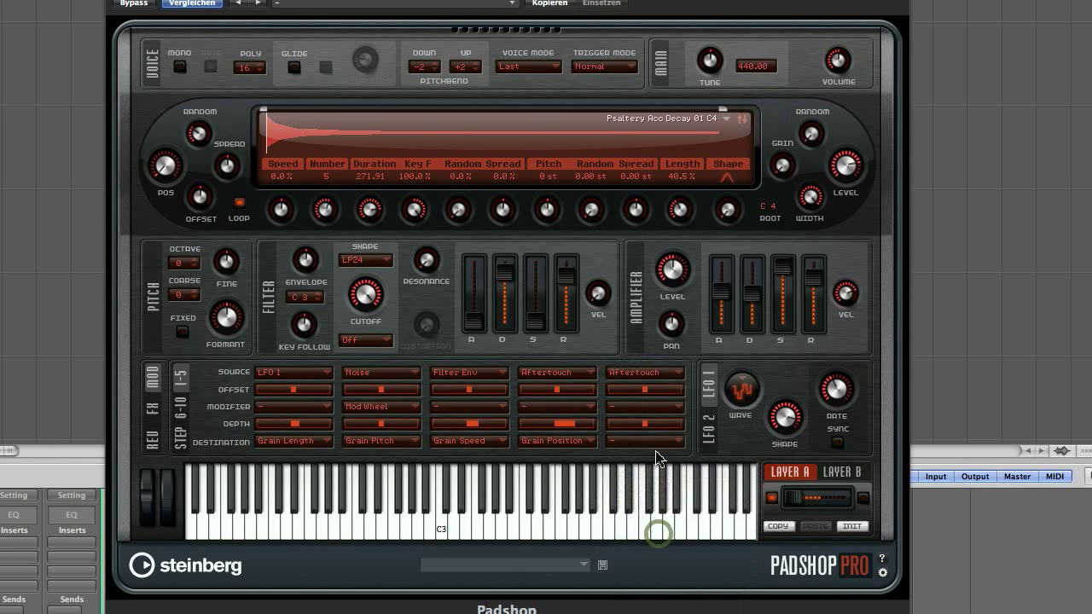
pyautogui.click(648, 441)
pyautogui.moveTo(650, 592)
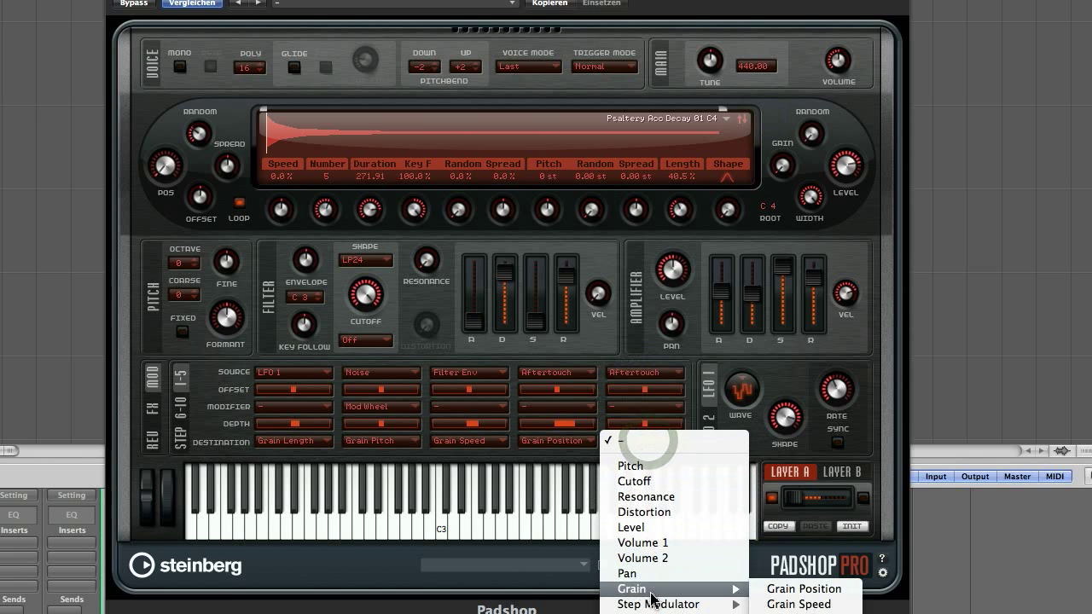
pyautogui.click(800, 613)
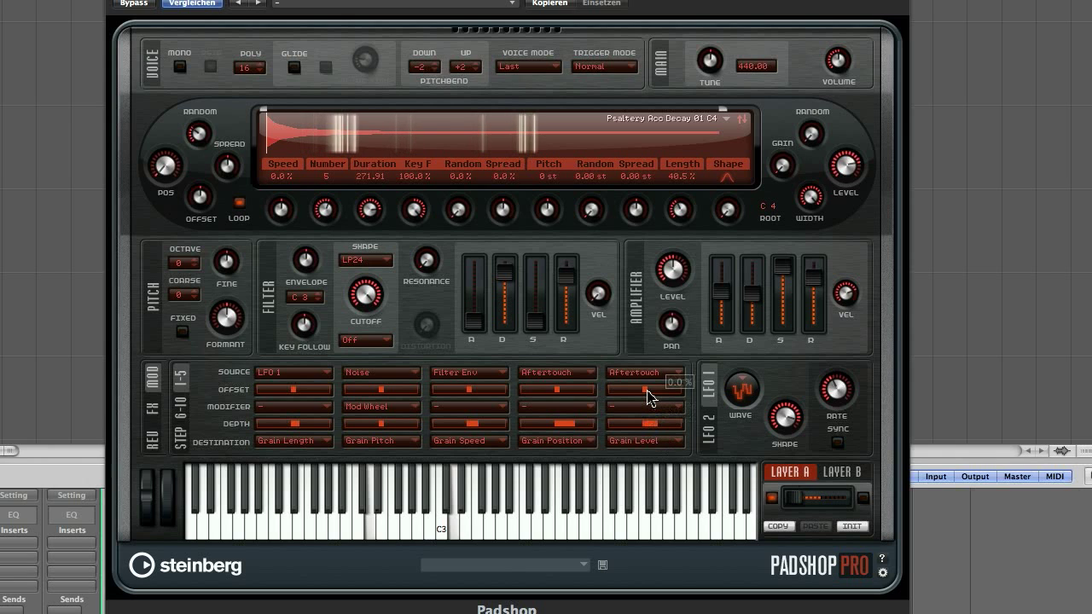
pyautogui.moveTo(645, 392); pyautogui.dragTo(656, 395)
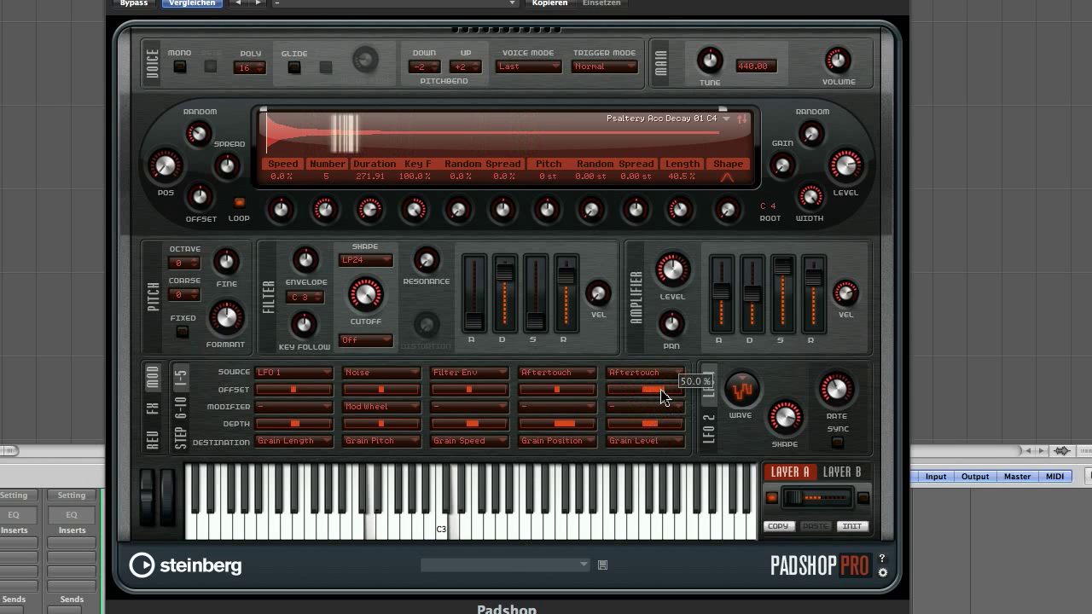
pyautogui.moveTo(668, 429); pyautogui.dragTo(674, 429)
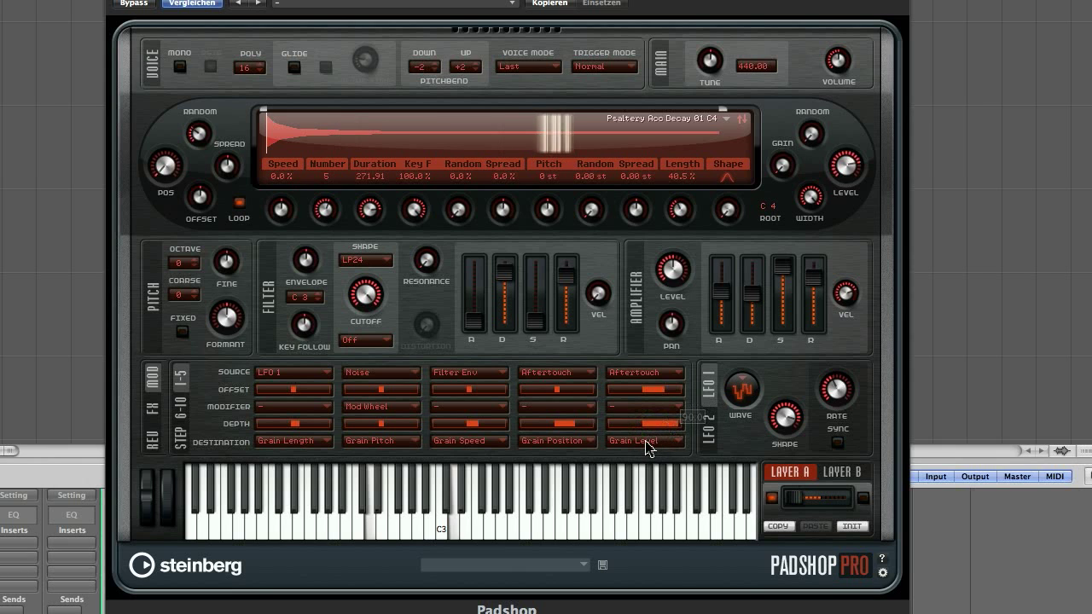
# - Change the fifth modulation slot's destination to Level and set its depth to 67.5
pyautogui.click(647, 442)
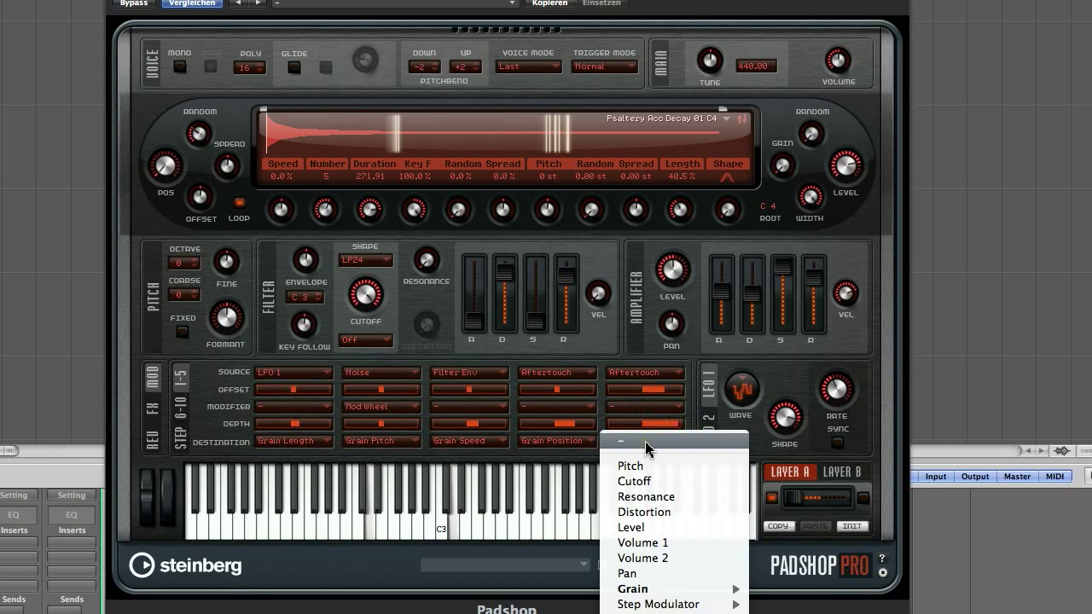
pyautogui.click(645, 527)
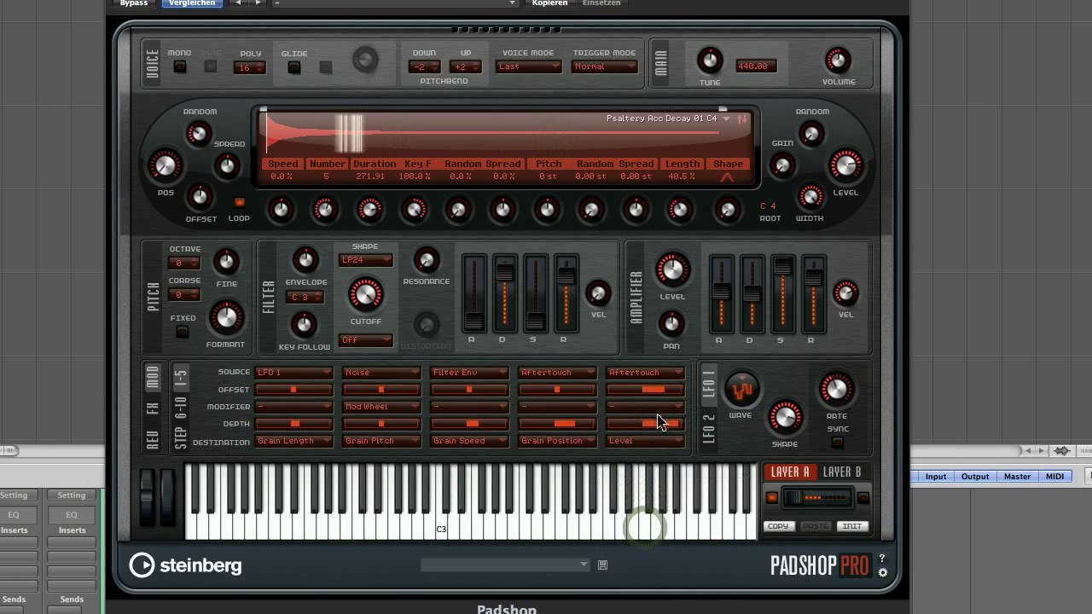
pyautogui.moveTo(673, 423)
pyautogui.mouseDown()
pyautogui.moveTo(654, 438)
pyautogui.moveTo(667, 433)
pyautogui.mouseUp()
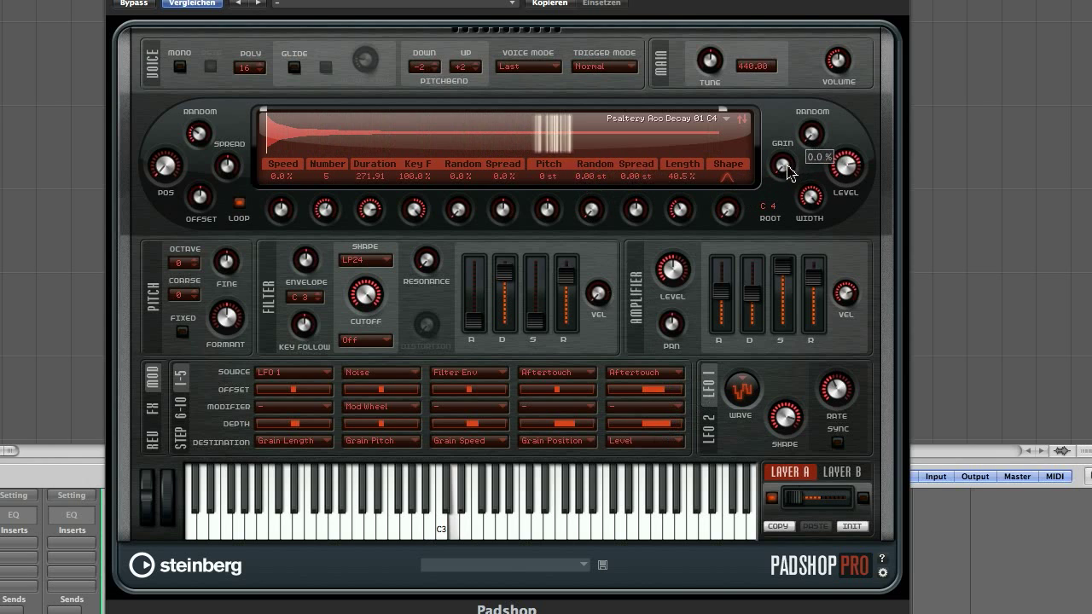
# - Try adjusting the grain gain and lower the depth of the Aftertouch-to-Level modulation a little further
pyautogui.moveTo(787, 171); pyautogui.dragTo(789, 160)
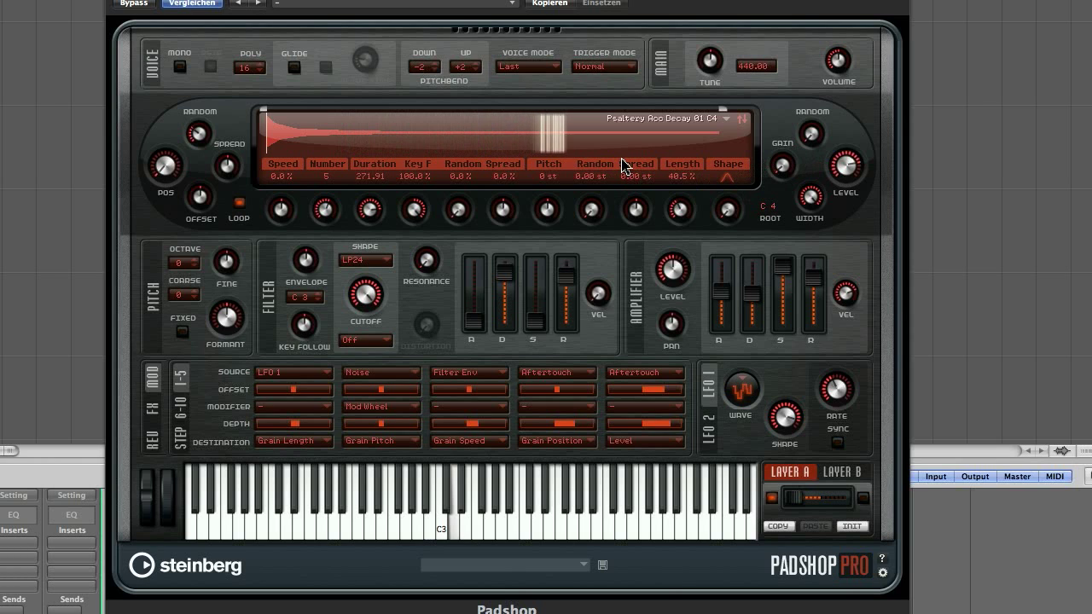
pyautogui.moveTo(781, 170)
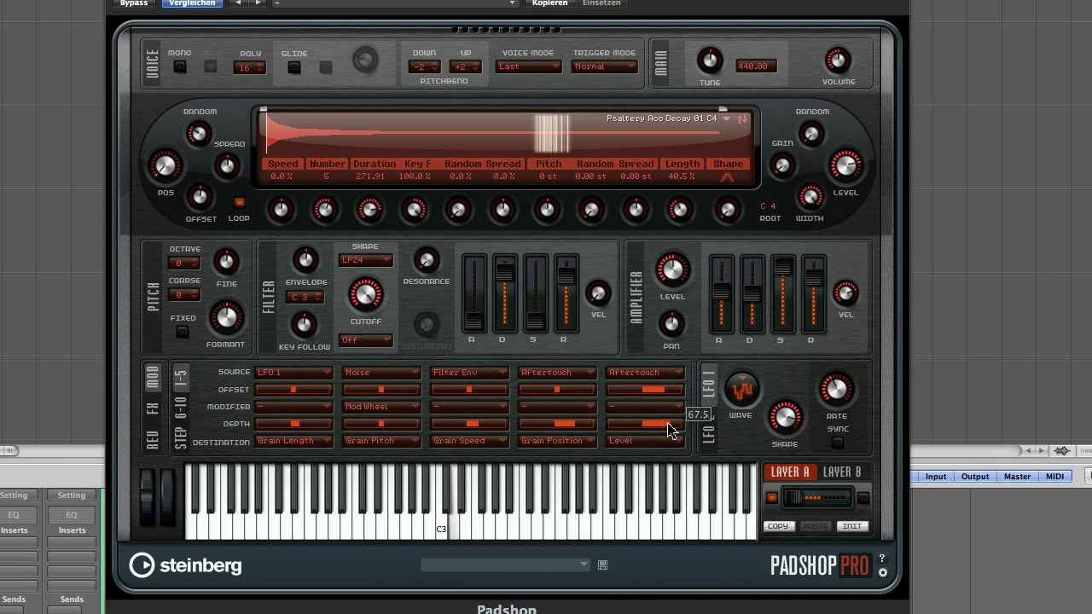
pyautogui.moveTo(669, 429)
pyautogui.mouseDown()
pyautogui.moveTo(650, 429)
pyautogui.moveTo(659, 429)
pyautogui.mouseUp()
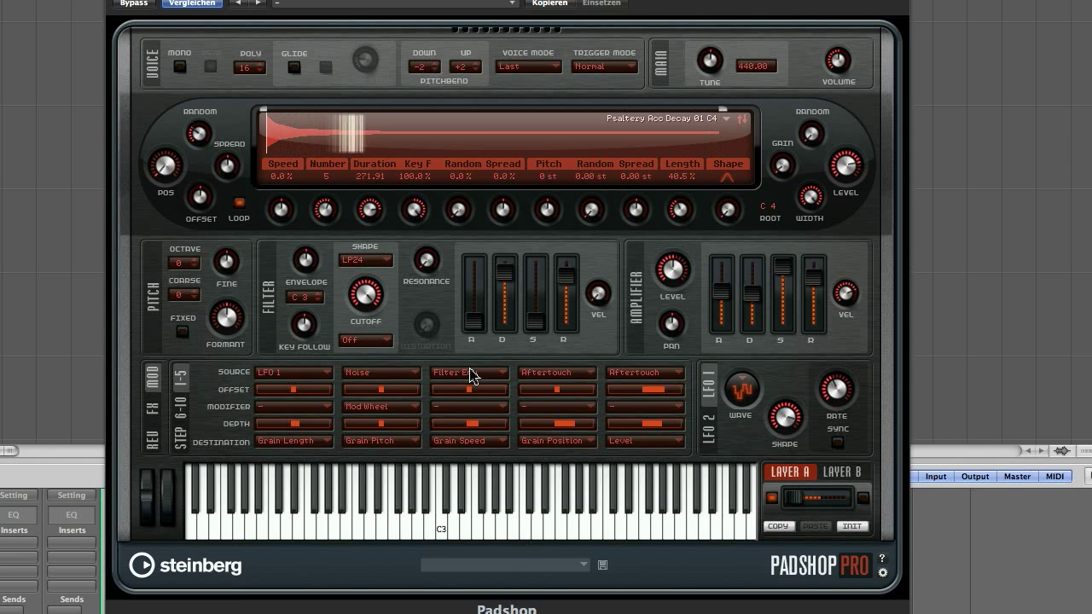
# - Set the waveform of LFO 2 to Triangle
pyautogui.moveTo(375, 292)
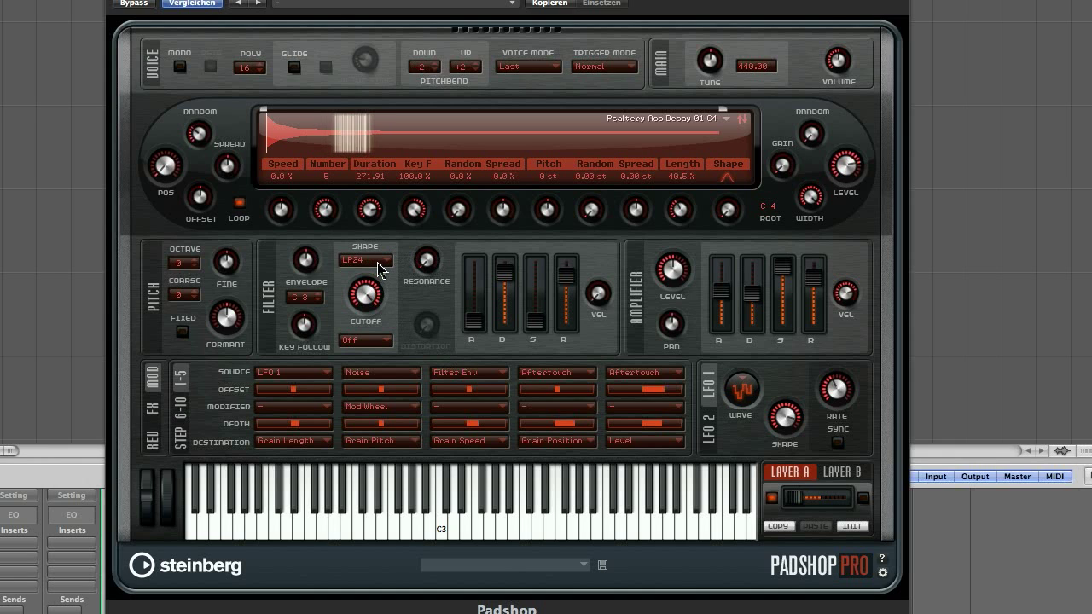
pyautogui.click(738, 401)
pyautogui.click(742, 408)
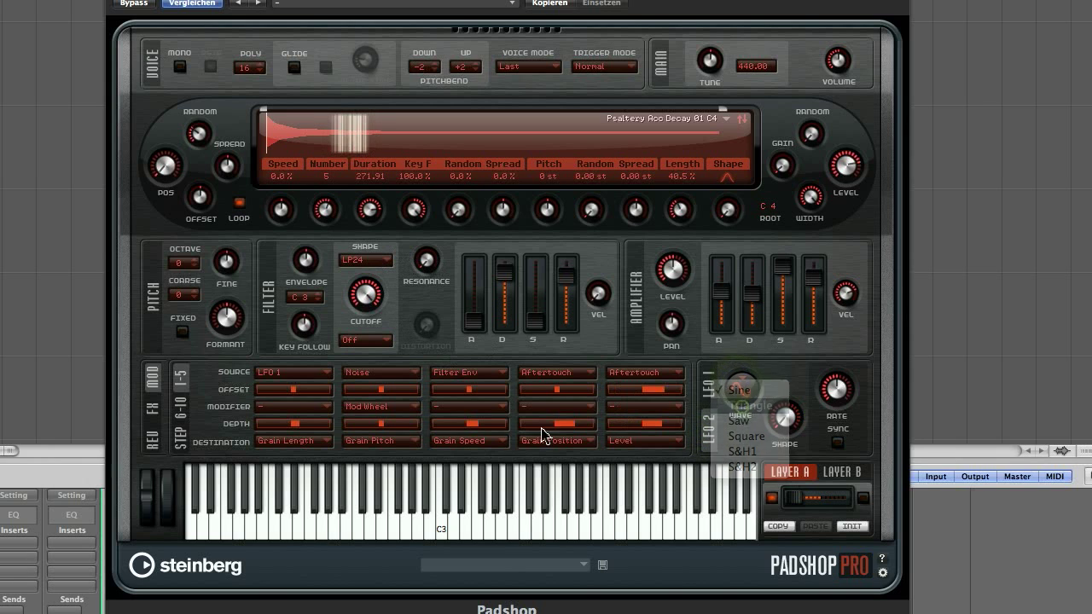
# - Configure the sixth modulation slot with LFO 2 as source, a positive offset, a depth of -60 and Cutoff as destination
pyautogui.click(182, 405)
pyautogui.click(284, 374)
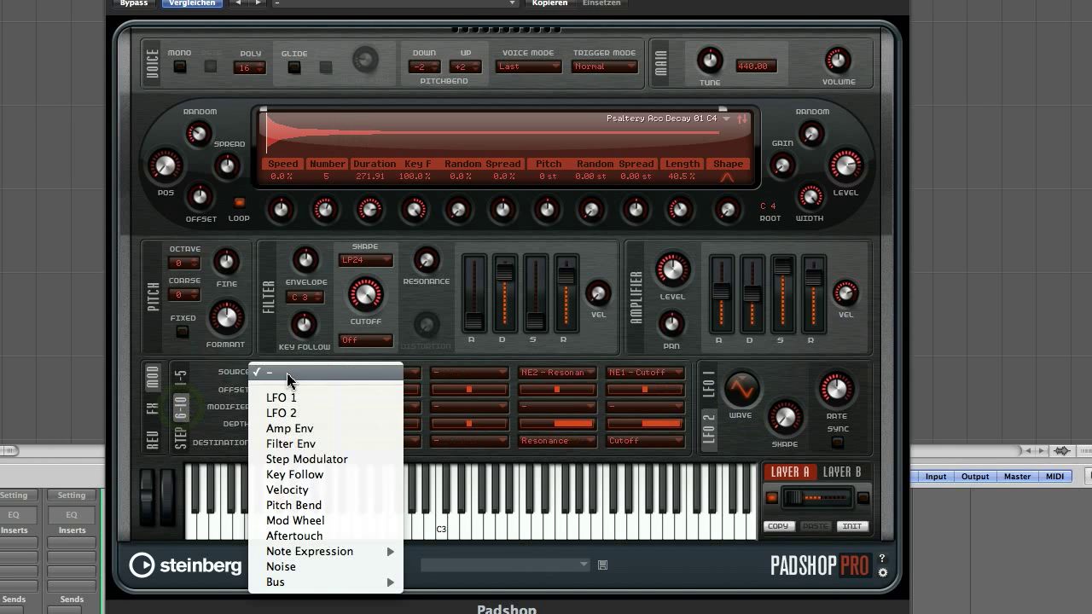
pyautogui.click(311, 422)
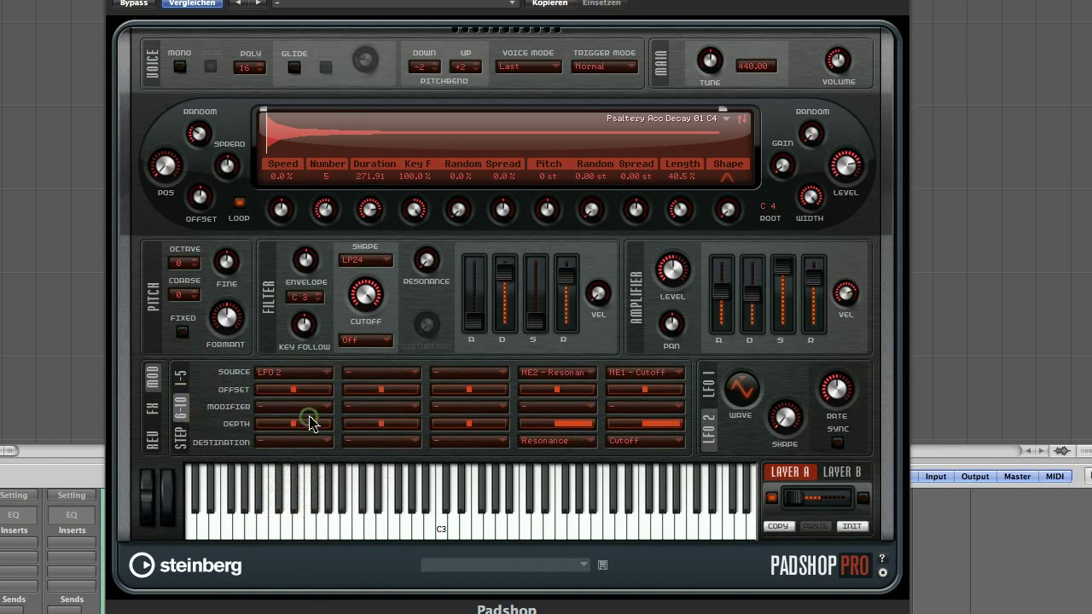
pyautogui.moveTo(292, 394)
pyautogui.moveTo(301, 392); pyautogui.dragTo(278, 377)
pyautogui.moveTo(297, 397); pyautogui.dragTo(307, 399)
pyautogui.moveTo(379, 296); pyautogui.dragTo(376, 272)
pyautogui.moveTo(289, 431); pyautogui.dragTo(277, 449)
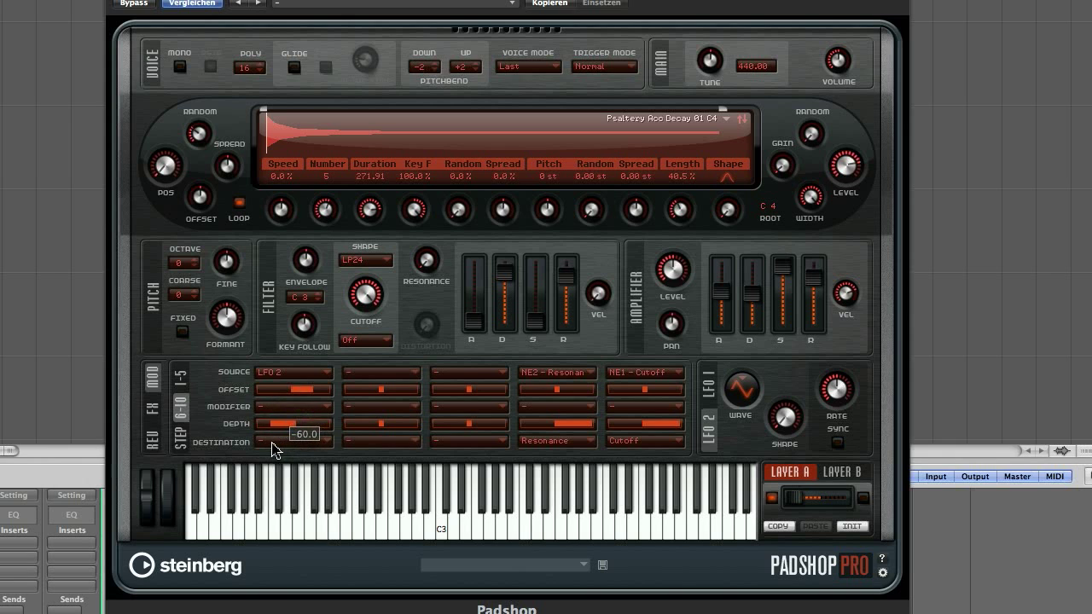
pyautogui.click(277, 442)
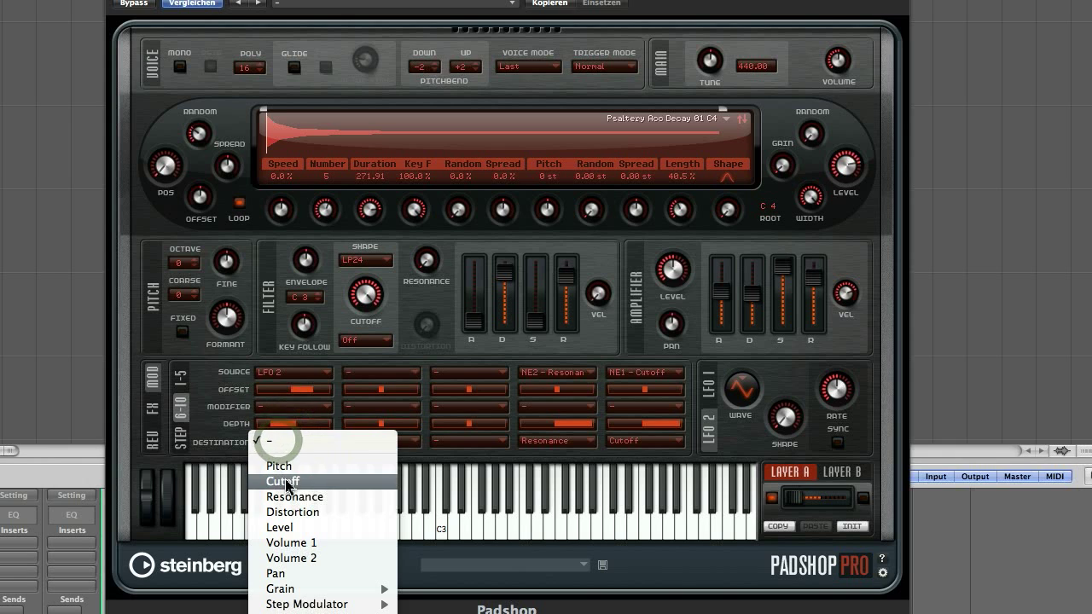
pyautogui.click(286, 481)
# - Slow down LFO 2 by setting its rate to 0.18 Hz
pyautogui.moveTo(833, 386); pyautogui.dragTo(832, 433)
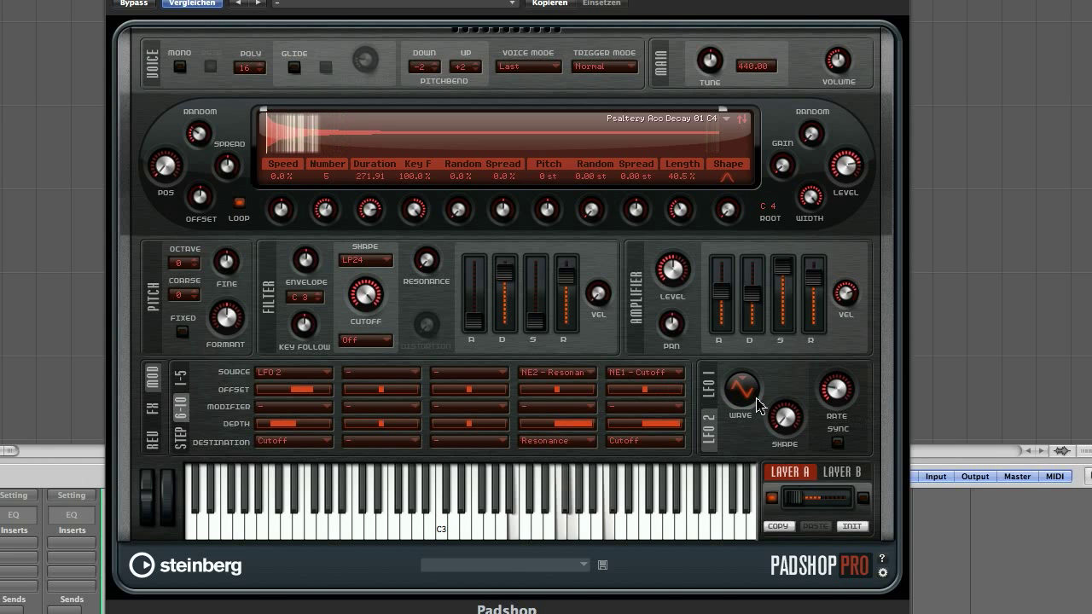
pyautogui.moveTo(844, 406)
pyautogui.moveTo(841, 398)
pyautogui.mouseDown()
pyautogui.moveTo(841, 375)
pyautogui.moveTo(843, 388)
pyautogui.mouseUp()
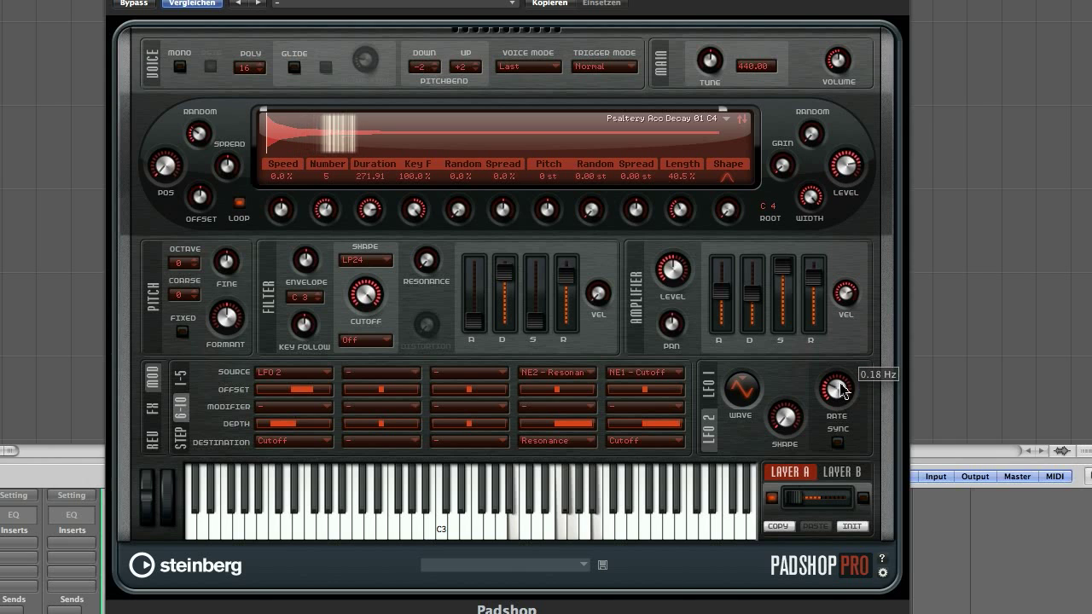
# - Configure the seventh modulation slot with LFO 2 as source, Resonance as destination, a positive offset and a small positive depth
pyautogui.click(380, 372)
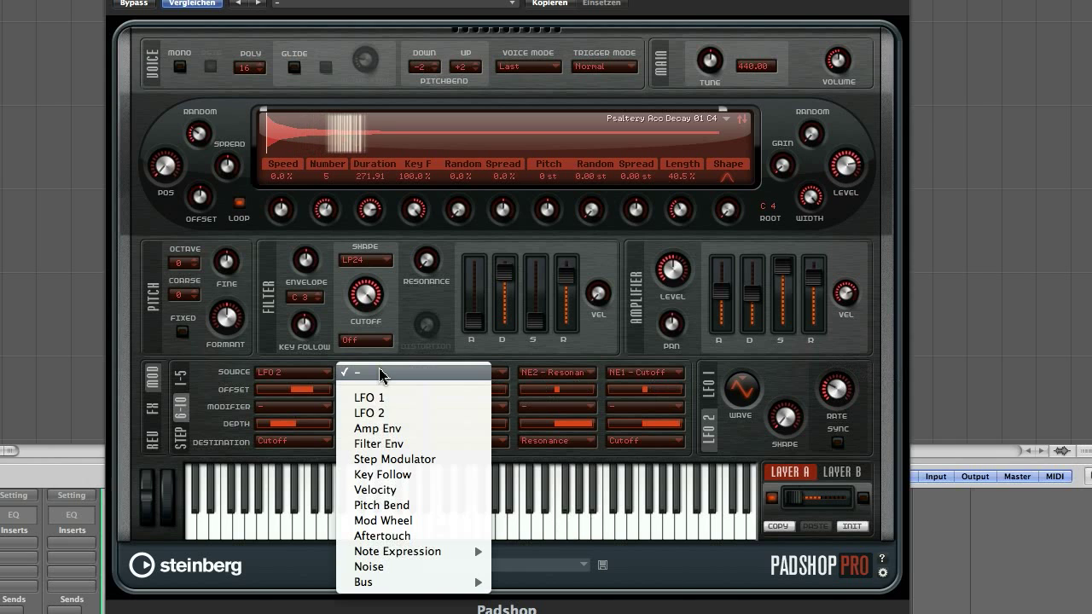
pyautogui.click(382, 415)
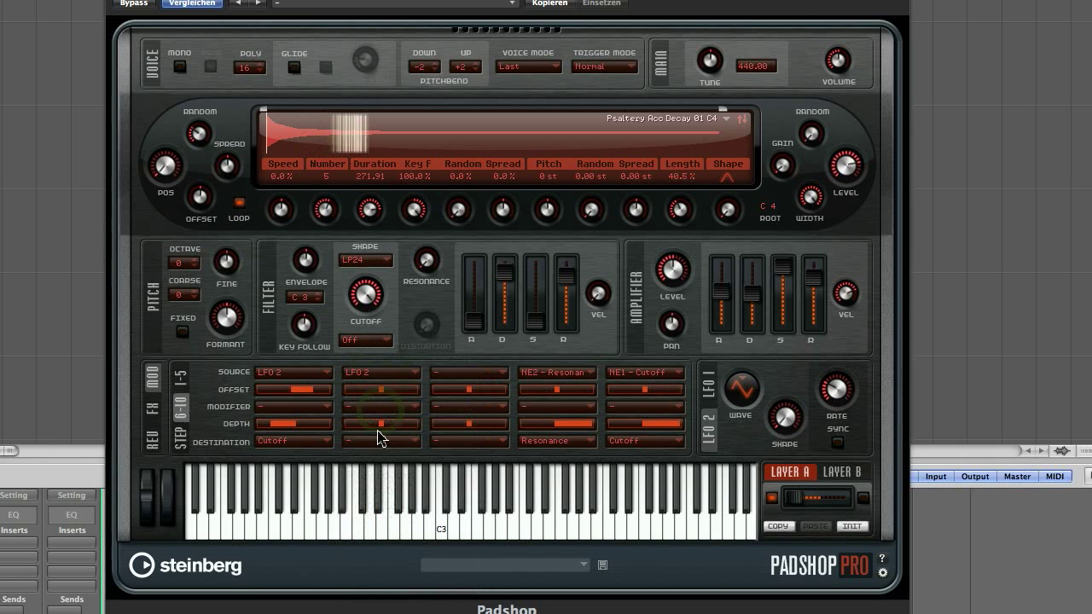
pyautogui.click(380, 442)
pyautogui.click(389, 497)
pyautogui.moveTo(379, 424)
pyautogui.moveTo(382, 390); pyautogui.dragTo(398, 394)
pyautogui.moveTo(388, 429)
pyautogui.moveTo(390, 428); pyautogui.dragTo(393, 429)
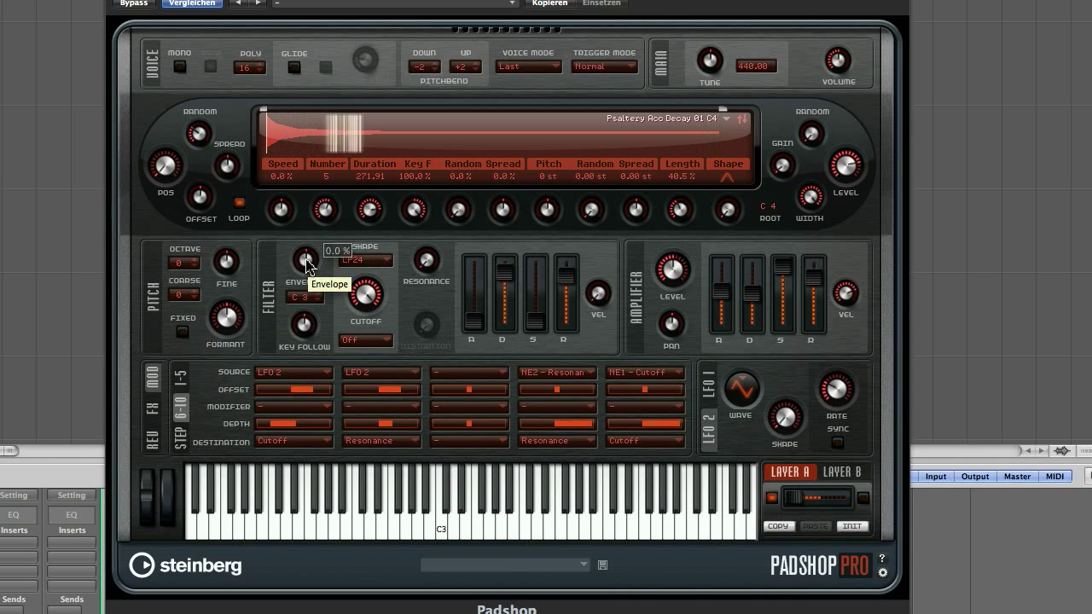
# - Set the filter cutoff to 12837 Hz and the filter envelope amount to 35 %
pyautogui.moveTo(309, 265); pyautogui.dragTo(316, 244)
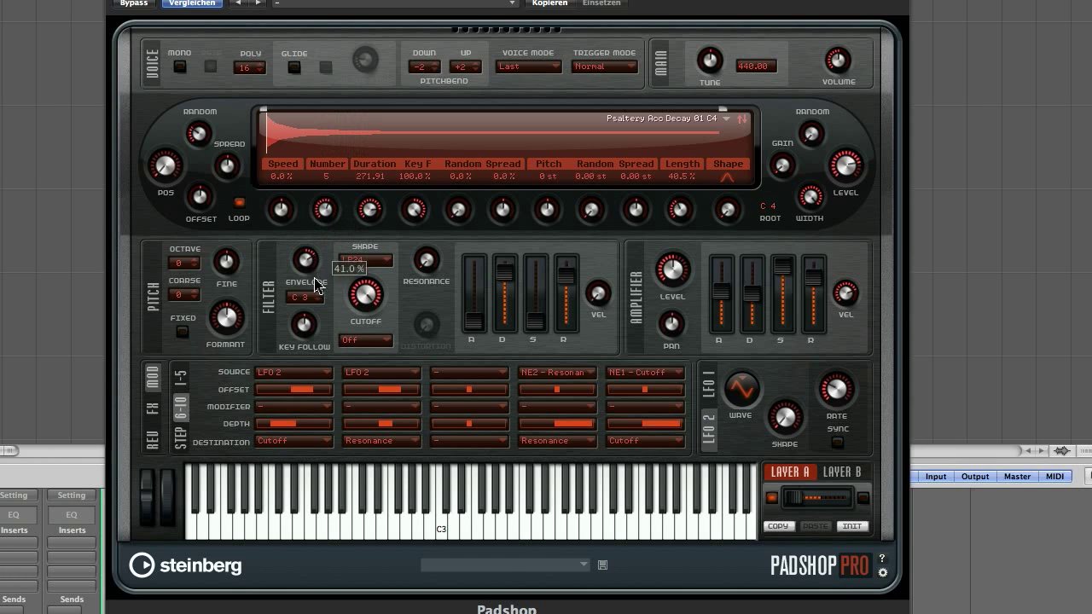
pyautogui.moveTo(351, 291); pyautogui.dragTo(351, 311)
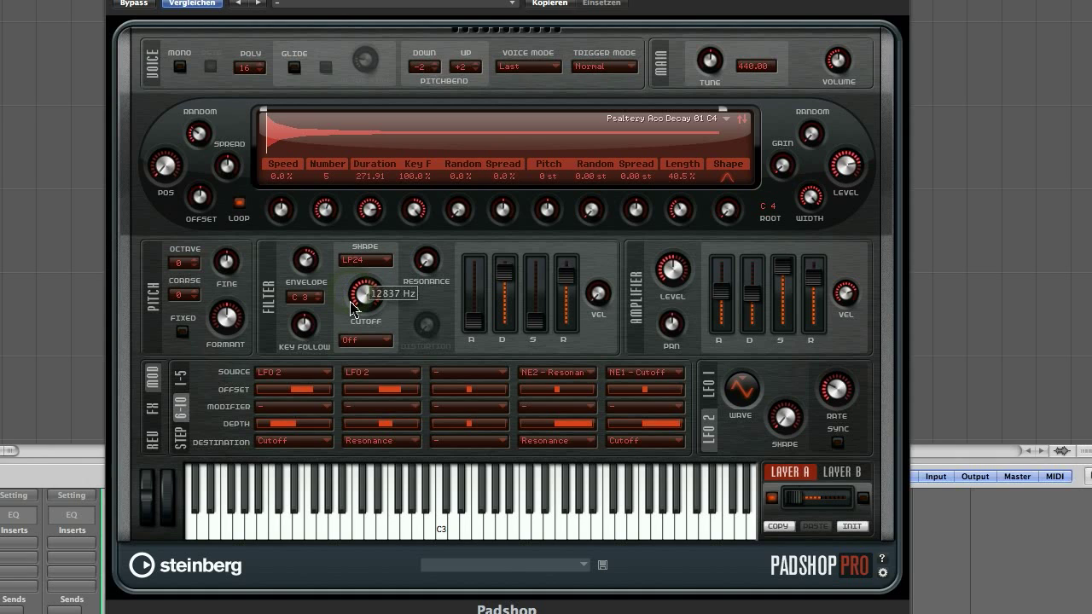
pyautogui.moveTo(309, 270); pyautogui.dragTo(309, 270)
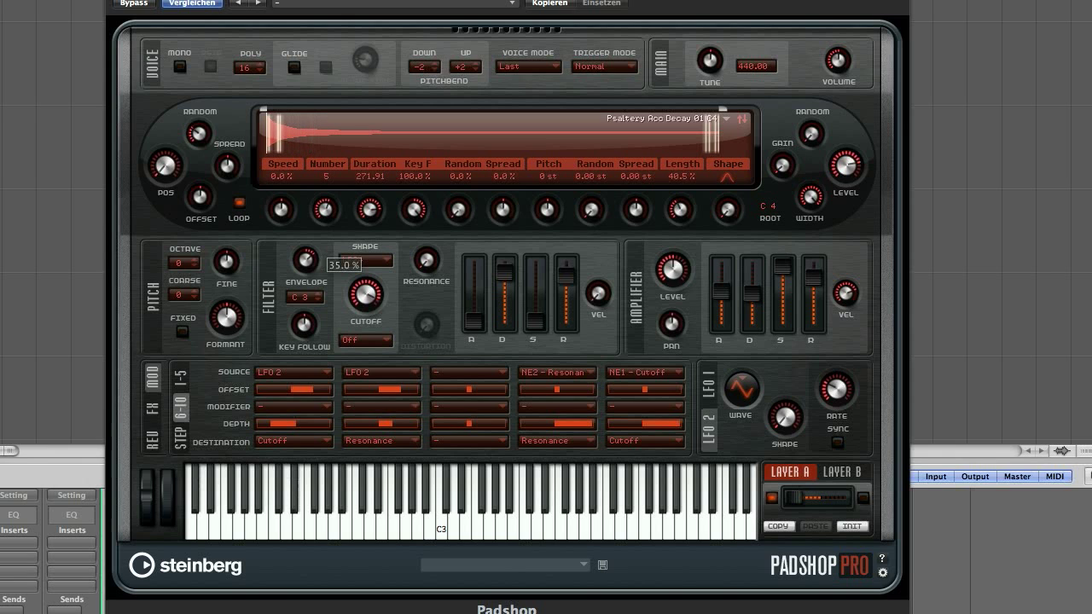
# - Assign Aftertouch as the modifier of both LFO 2 modulation slots, the one for Cutoff and the one for Resonance
pyautogui.moveTo(824, 404)
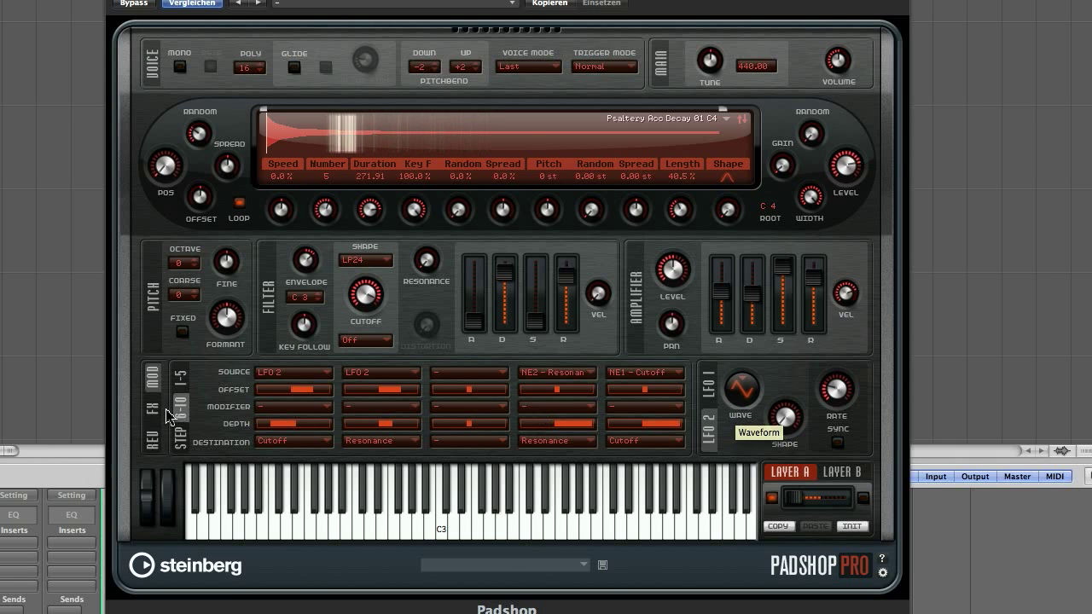
pyautogui.click(283, 408)
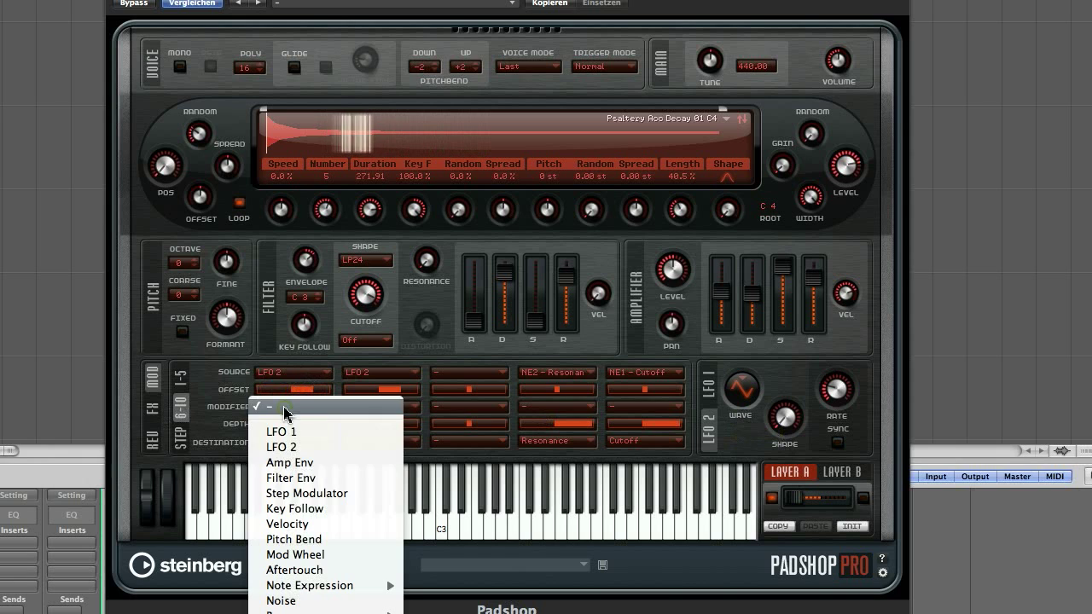
pyautogui.click(307, 570)
pyautogui.click(381, 408)
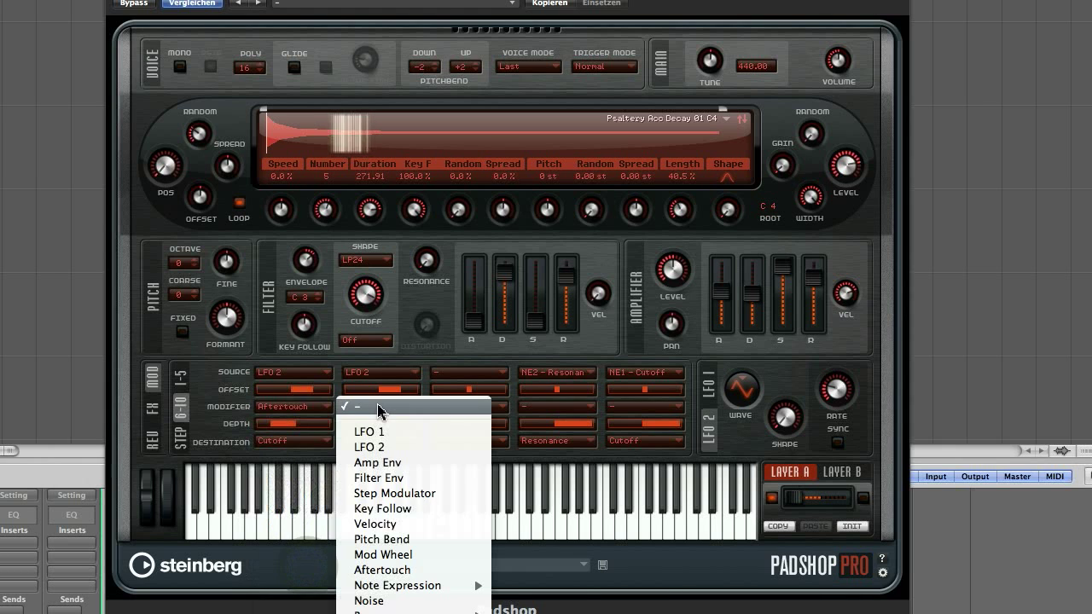
pyautogui.click(394, 570)
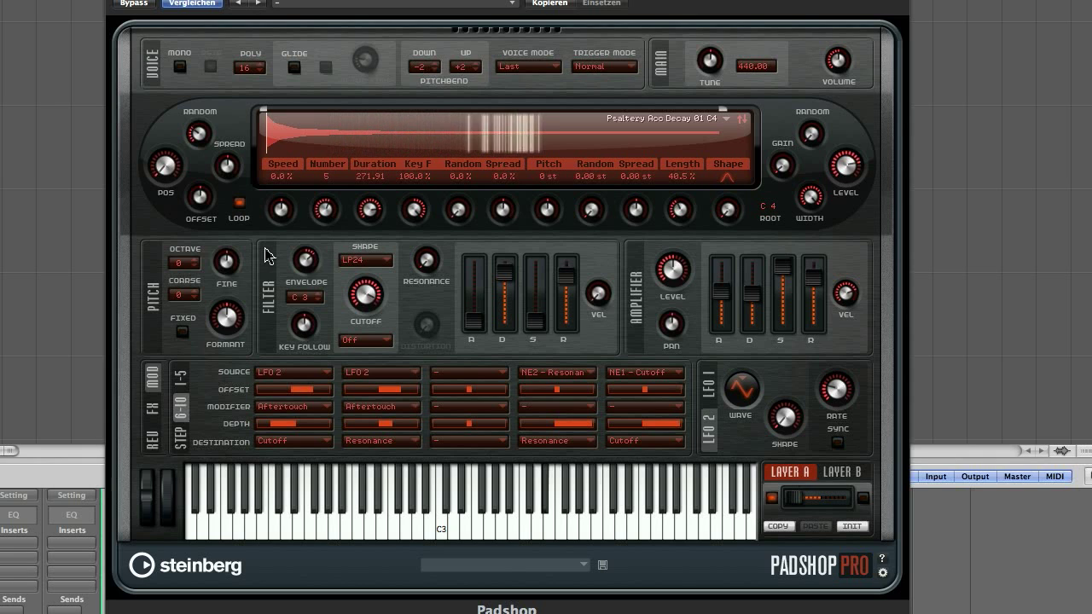
# - Set the filter's distortion type to Tube and route Aftertouch to Distortion in the eighth modulation slot
pyautogui.click(385, 340)
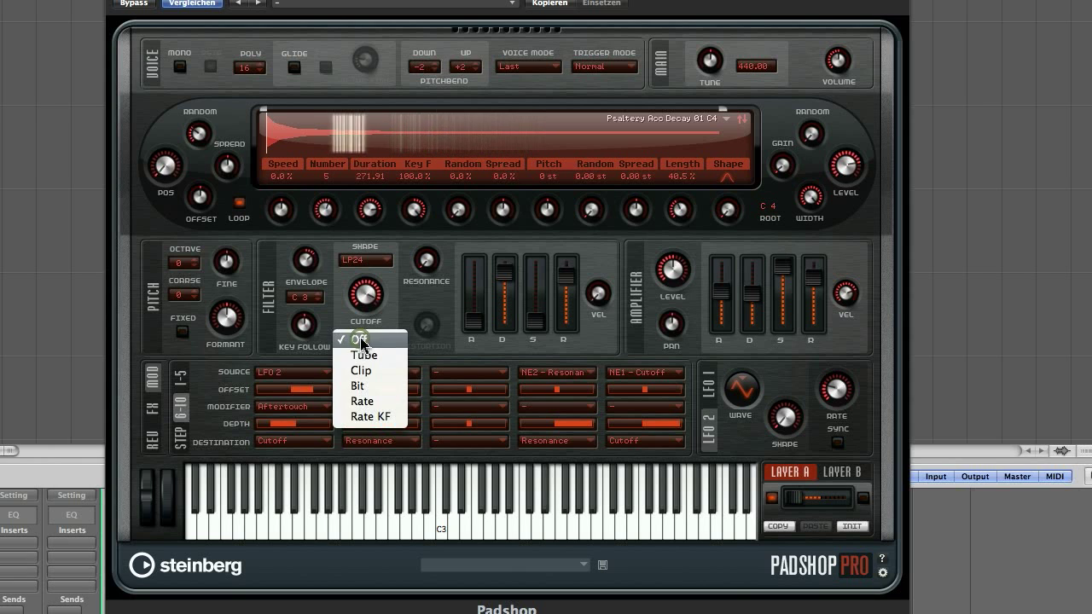
pyautogui.click(372, 362)
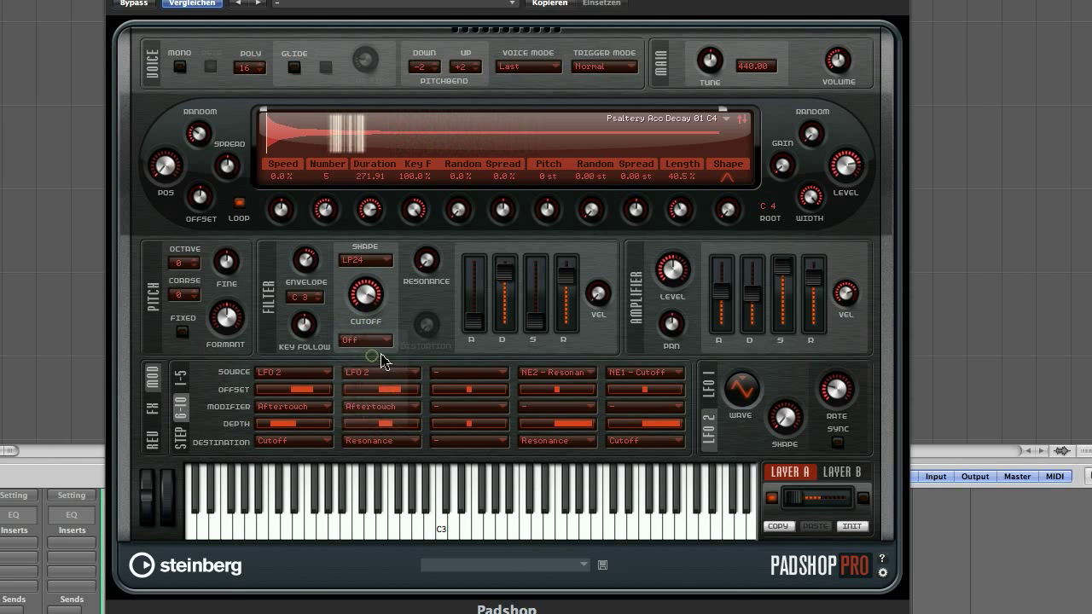
pyautogui.click(442, 371)
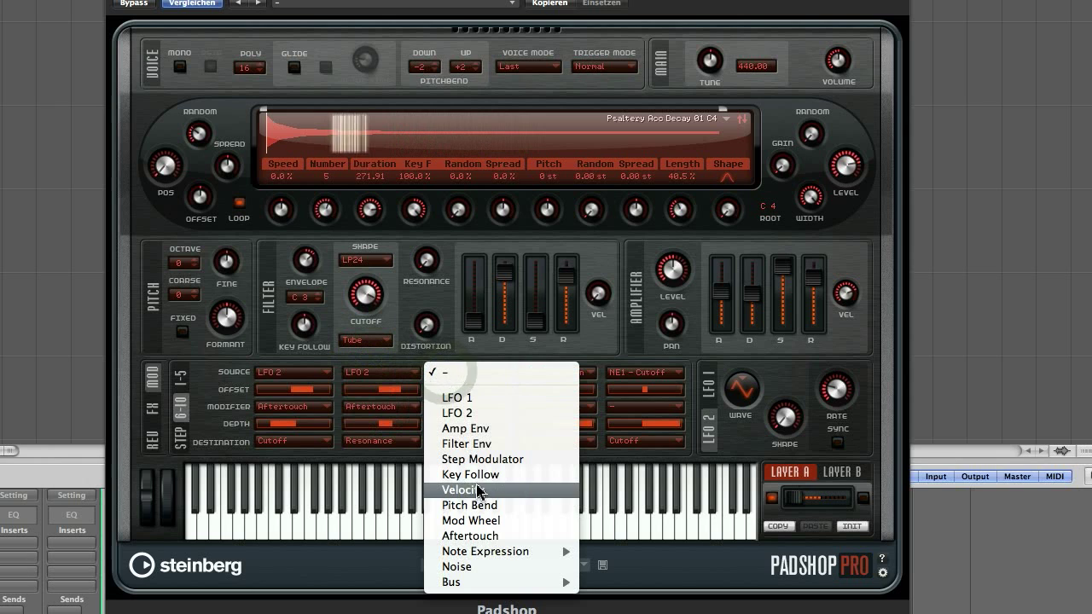
pyautogui.click(475, 538)
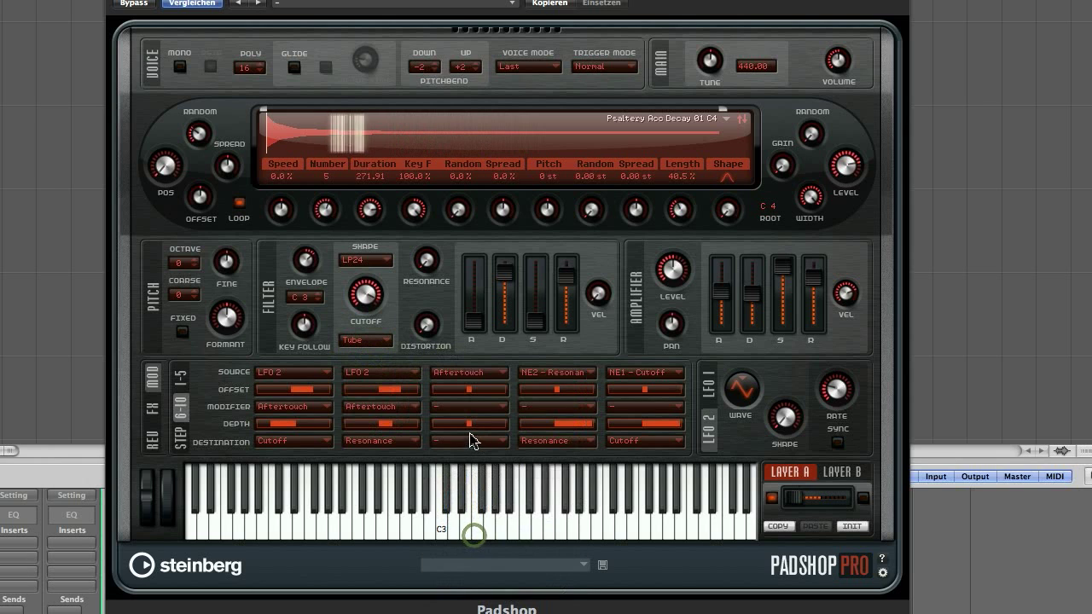
pyautogui.click(465, 441)
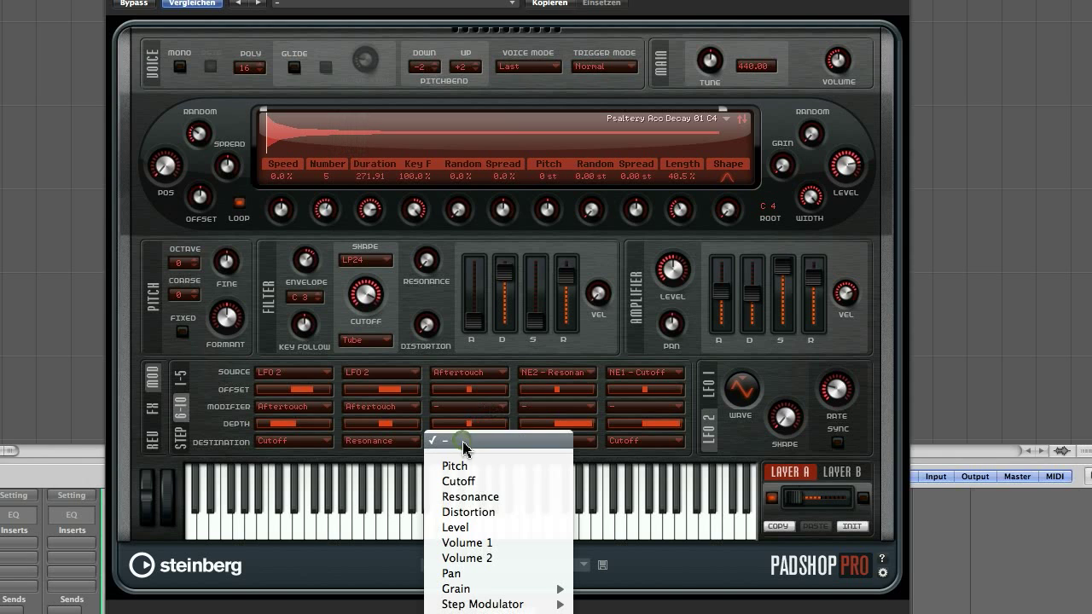
pyautogui.click(492, 513)
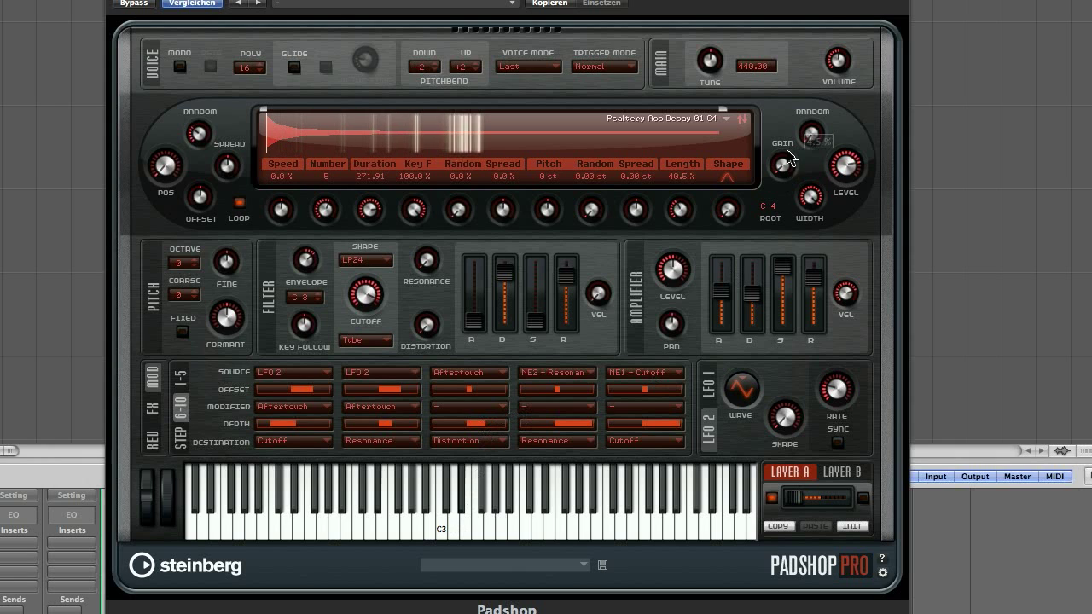
# - Set the grain level to 75 % and the depth of the Aftertouch-to-Distortion modulation to 32.5
pyautogui.moveTo(839, 171); pyautogui.dragTo(840, 188)
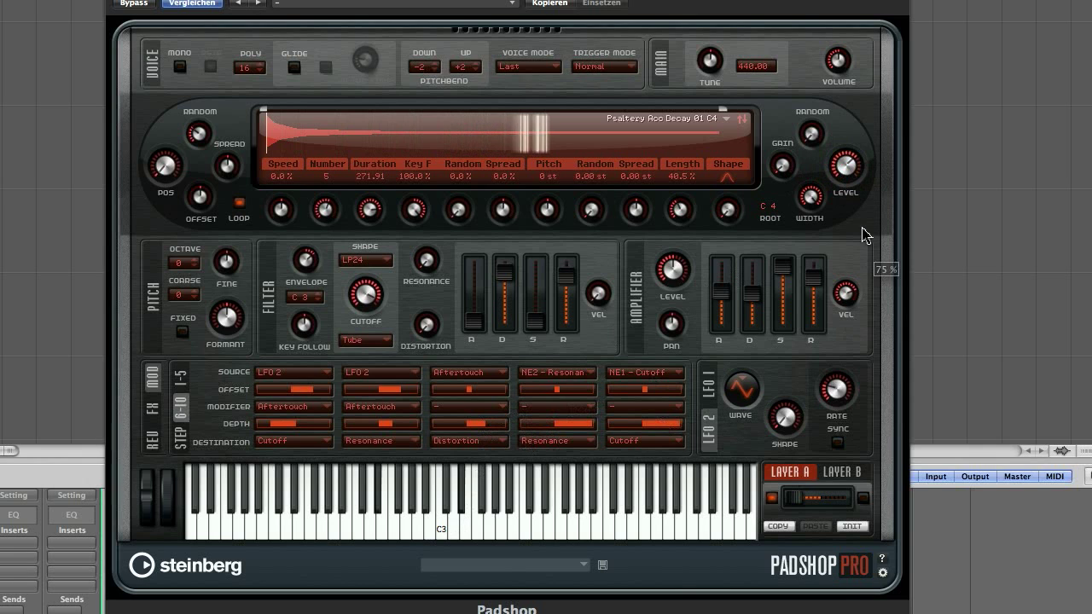
pyautogui.moveTo(466, 432); pyautogui.dragTo(491, 428)
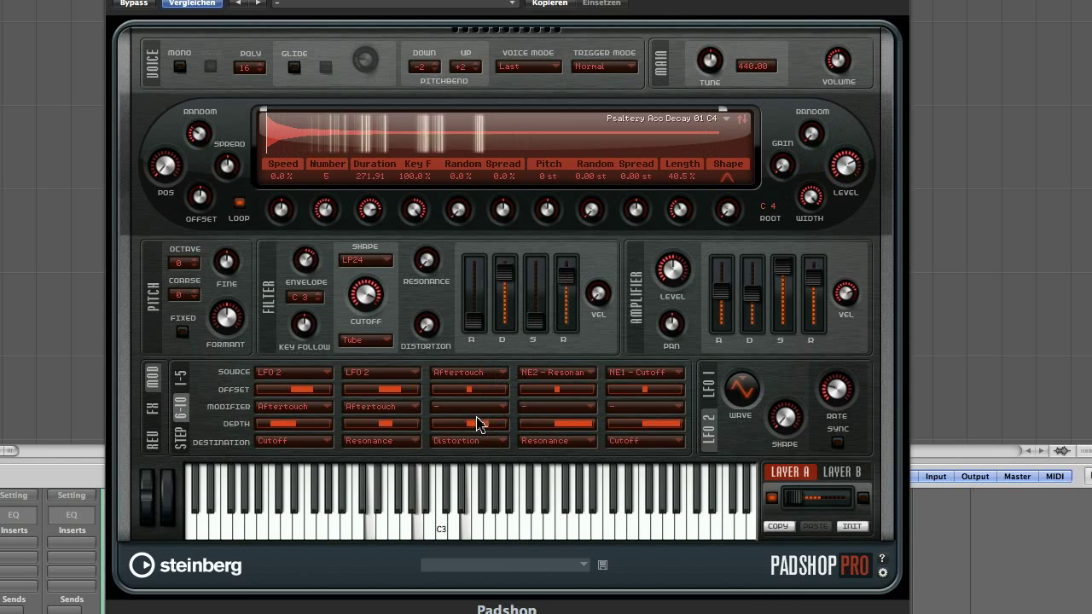
pyautogui.moveTo(477, 422); pyautogui.dragTo(479, 422)
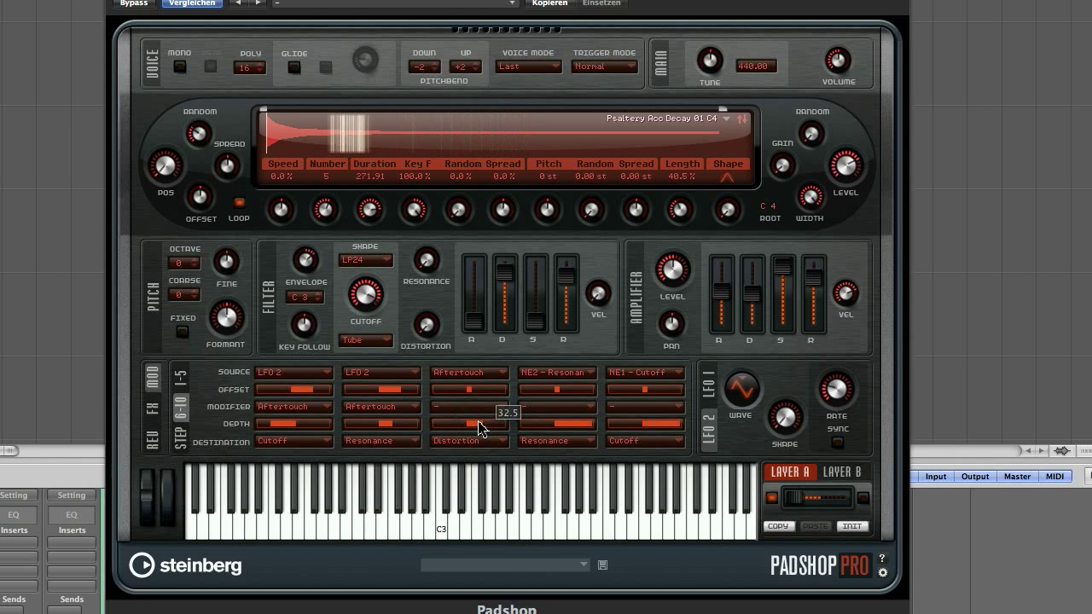
# - Enable the delay effect, choose the Ping-Pong type and set its time to 1450
pyautogui.click(155, 414)
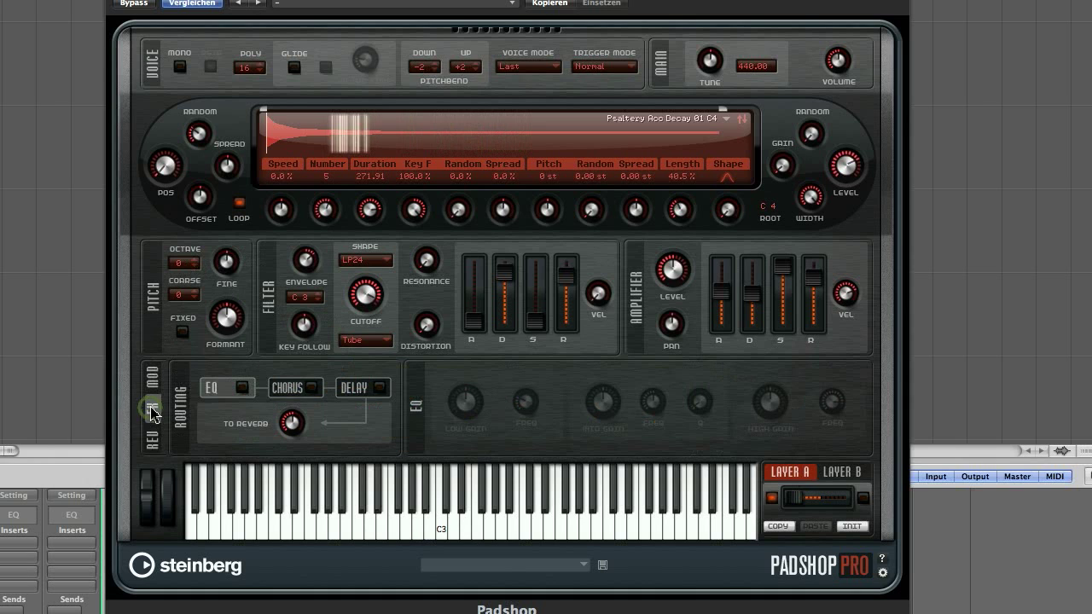
pyautogui.click(357, 390)
pyautogui.click(378, 387)
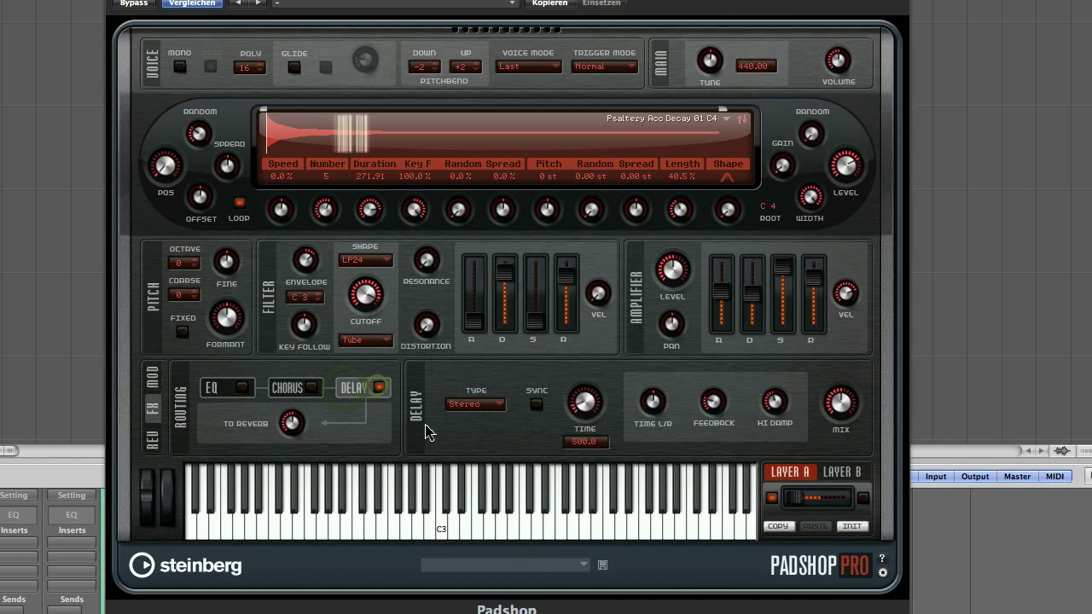
pyautogui.click(484, 407)
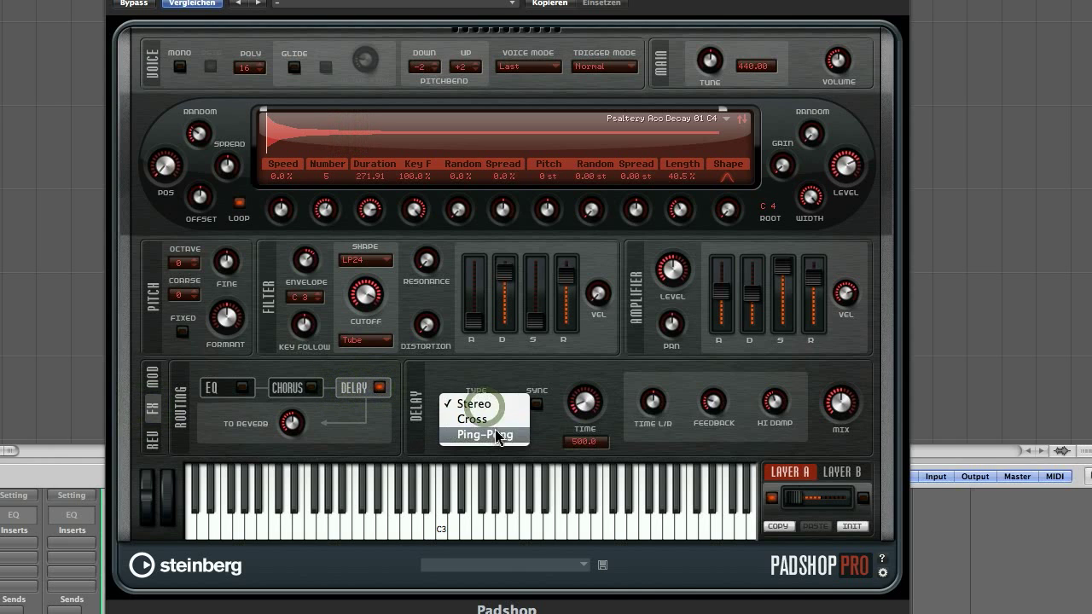
pyautogui.click(495, 433)
pyautogui.moveTo(571, 435); pyautogui.dragTo(585, 381)
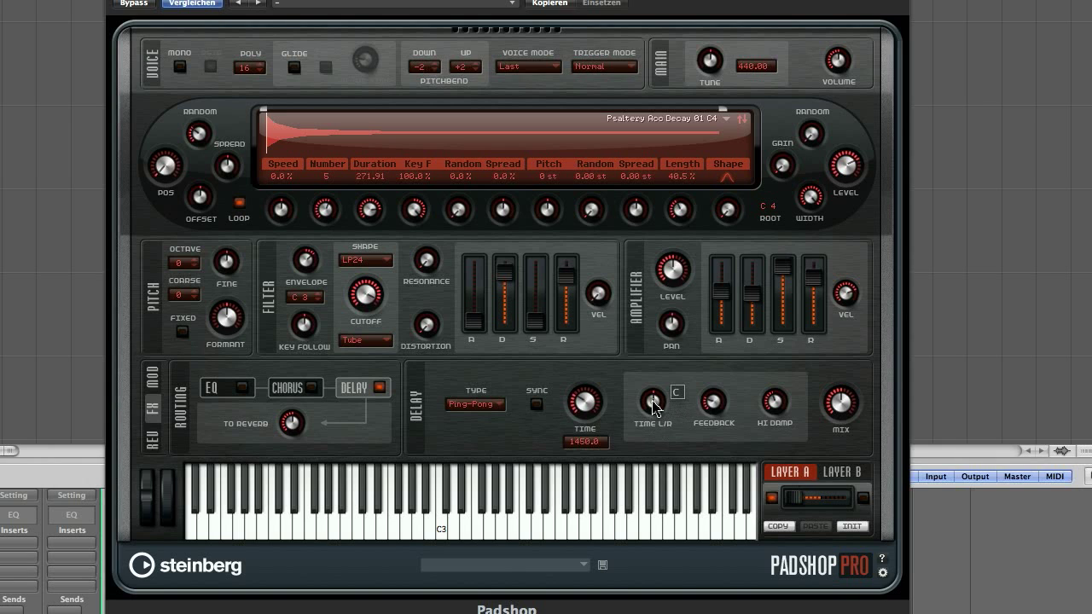
# - Adjust the delay's feedback and lower its high damping frequency and mix
pyautogui.moveTo(652, 402); pyautogui.dragTo(650, 401)
pyautogui.moveTo(772, 407)
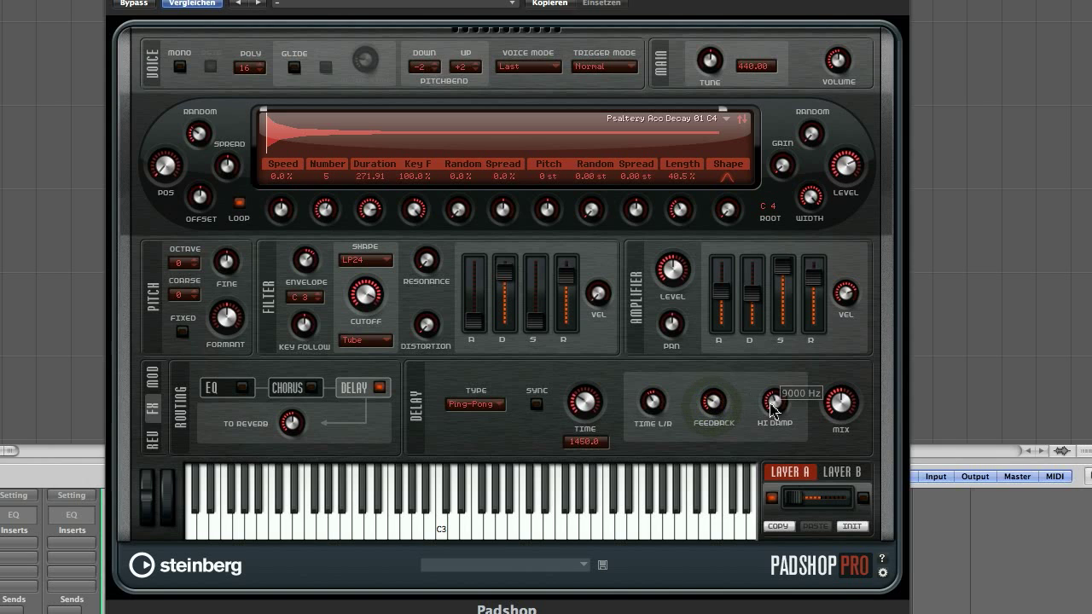
pyautogui.moveTo(775, 406); pyautogui.dragTo(770, 439)
pyautogui.moveTo(835, 411); pyautogui.dragTo(831, 425)
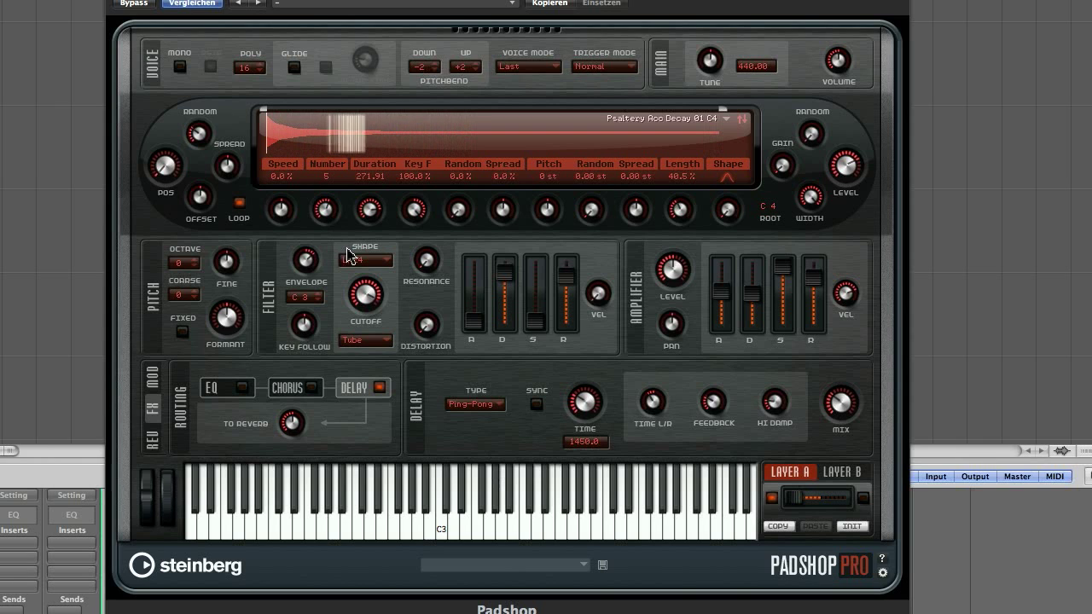
# - Fine-tune the depth of the Noise-to-Grain Pitch modulation in the second modulation slot
pyautogui.click(151, 377)
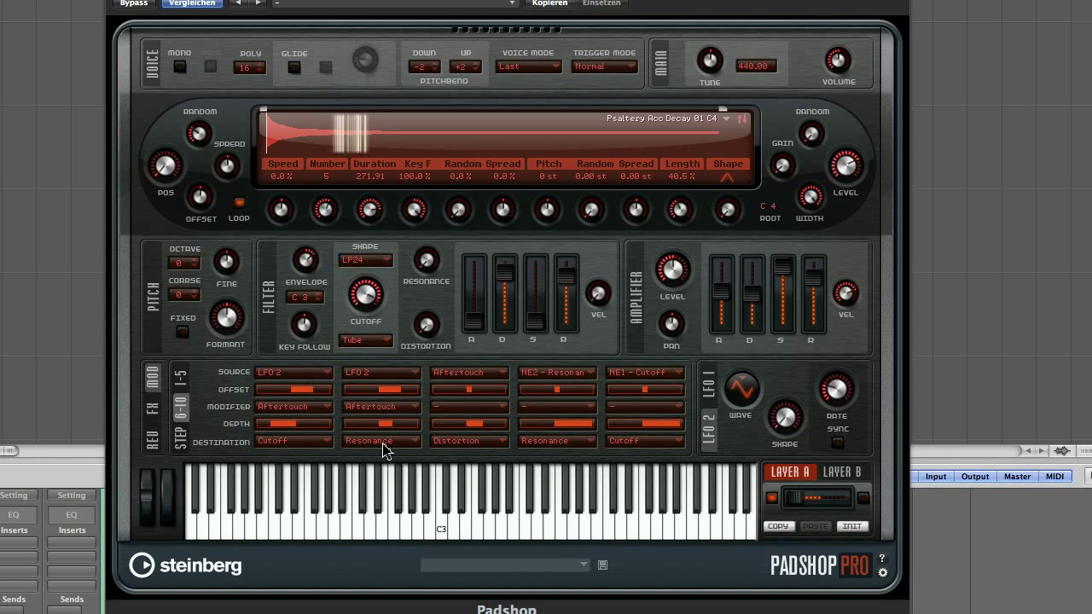
pyautogui.click(180, 377)
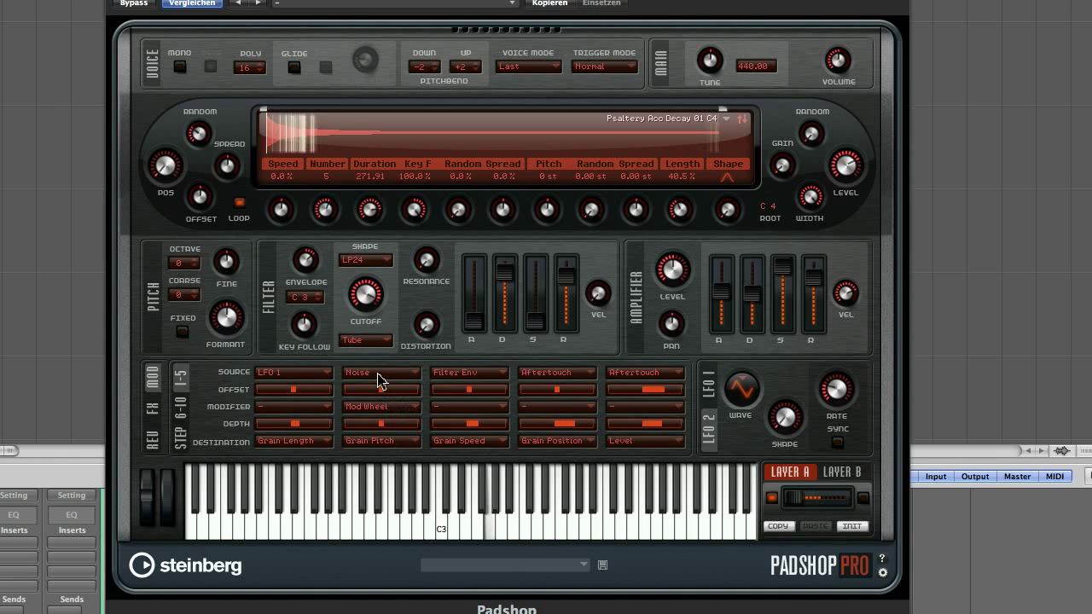
pyautogui.click(382, 424)
pyautogui.click(383, 423)
pyautogui.moveTo(383, 425); pyautogui.dragTo(383, 427)
pyautogui.moveTo(379, 429); pyautogui.dragTo(382, 431)
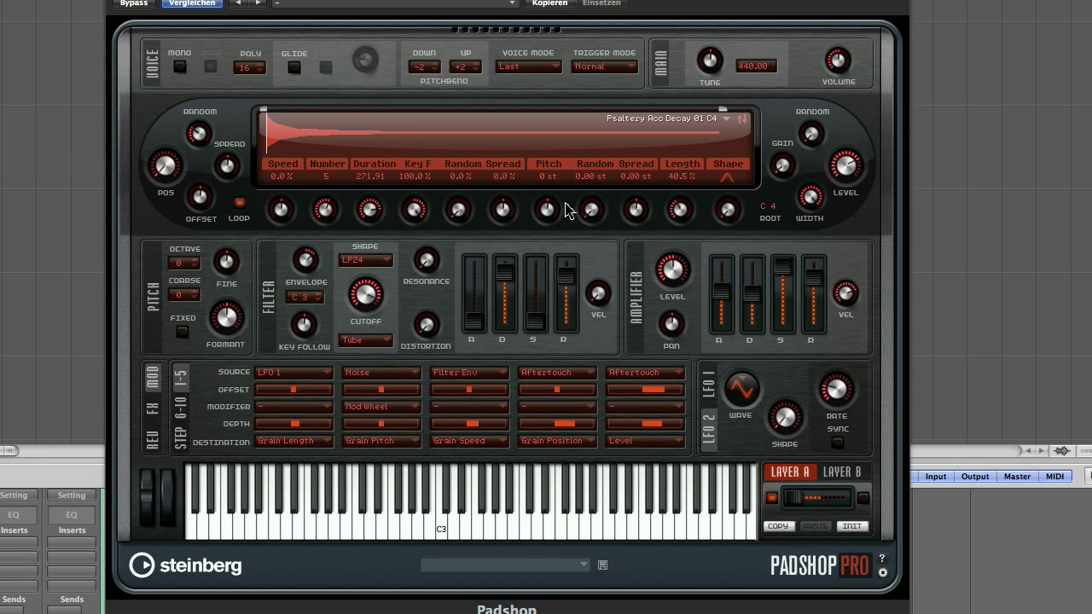
# - Assign the modulation wheel to the Grain Pitch Random parameter
pyautogui.moveTo(589, 210); pyautogui.dragTo(591, 212)
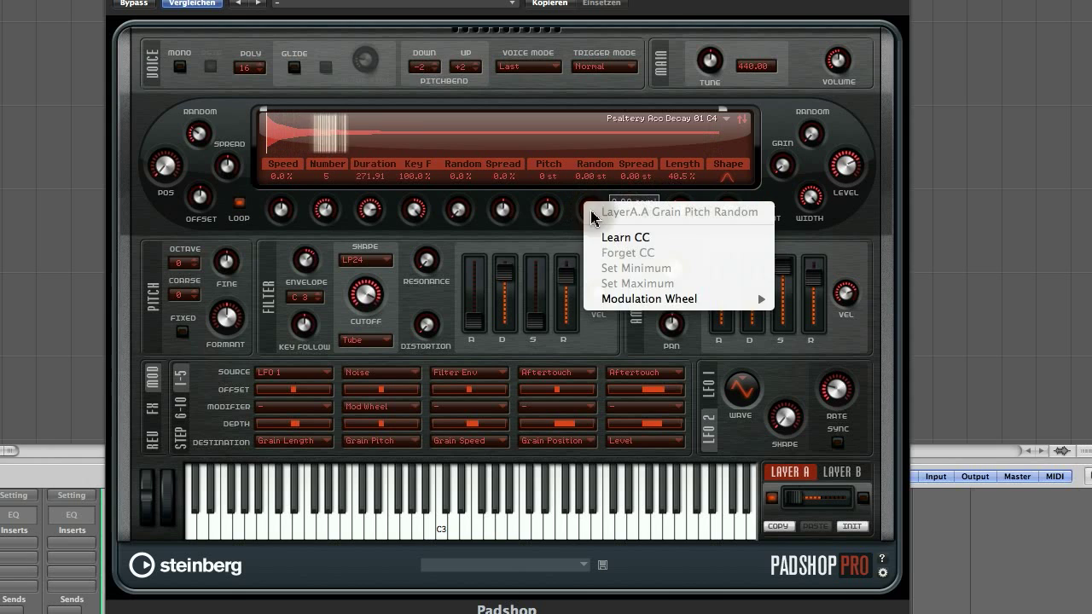
pyautogui.rightClick(592, 212)
pyautogui.moveTo(616, 298)
pyautogui.click(805, 298)
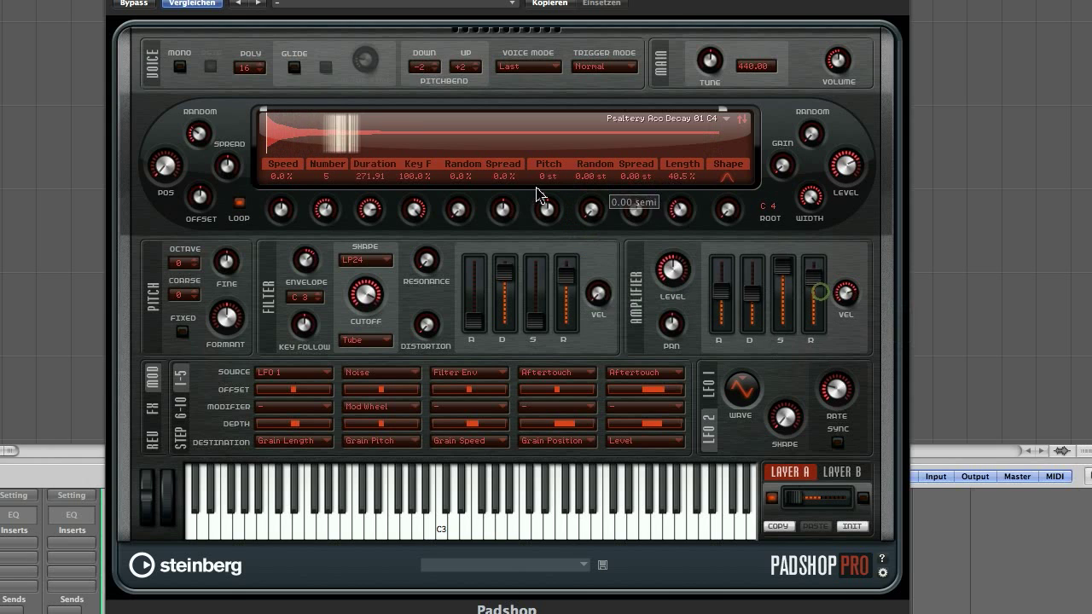
# - Set Grain Pitch Random to 0.33 semitones and make that value the modulation wheel's maximum
pyautogui.click(584, 175)
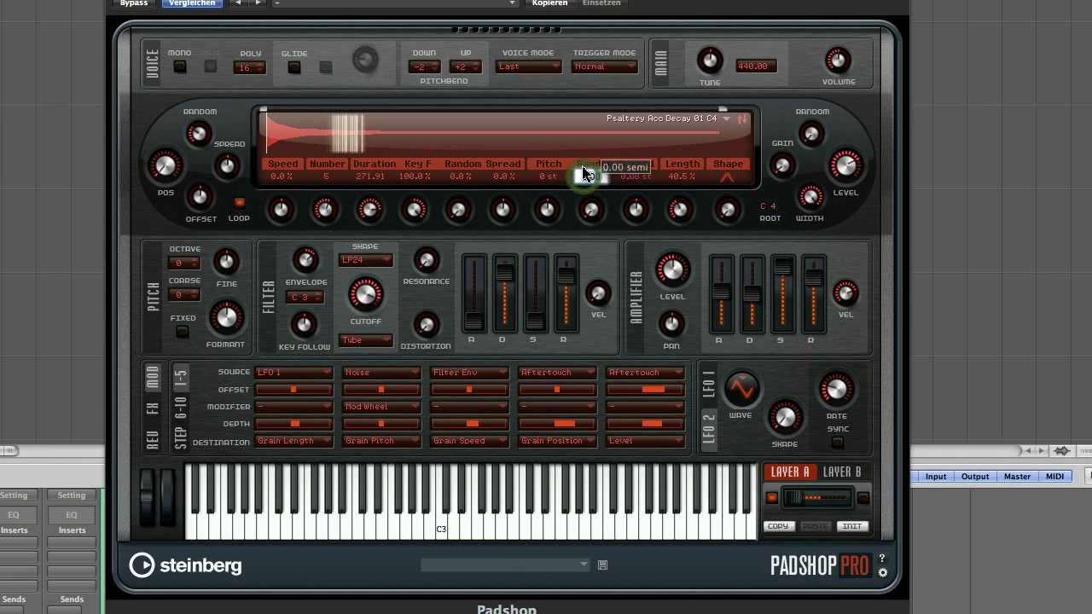
pyautogui.write('0.33')
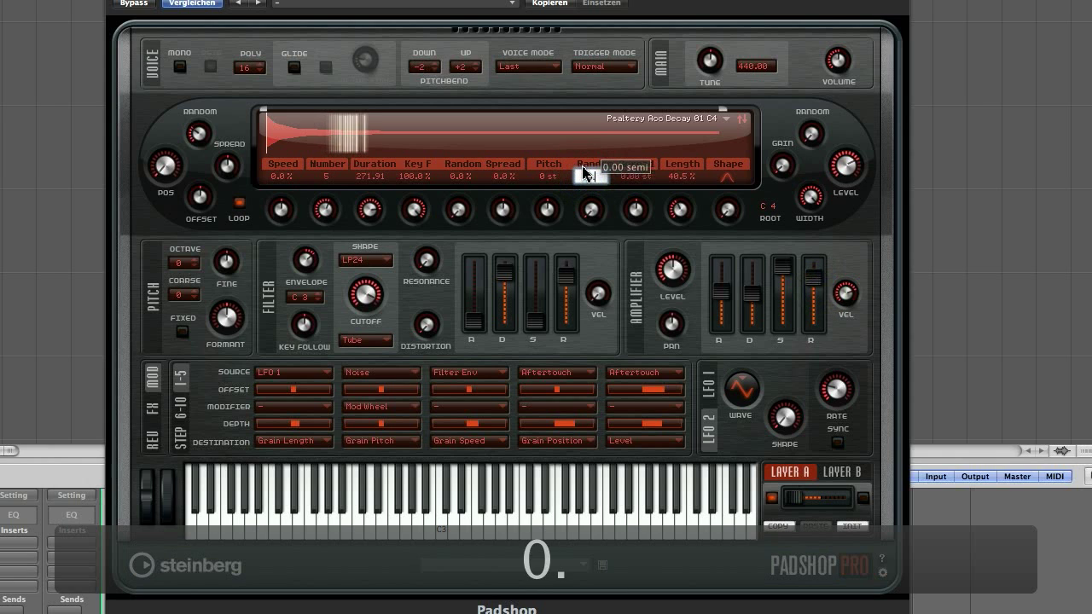
pyautogui.press('Return')
pyautogui.rightClick(588, 211)
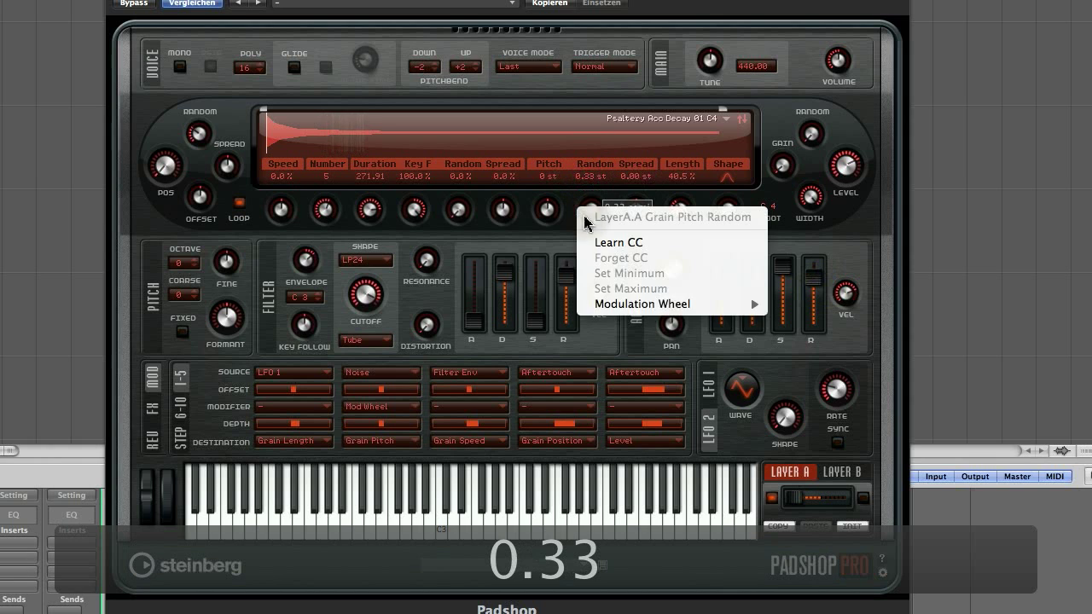
pyautogui.moveTo(750, 303)
pyautogui.click(788, 349)
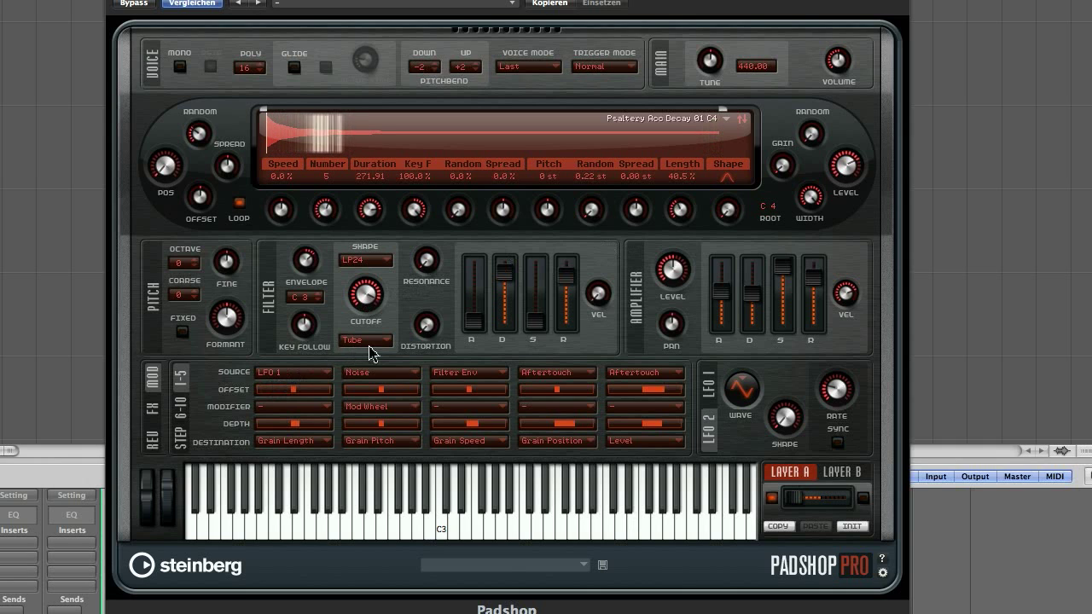
pyautogui.moveTo(811, 200)
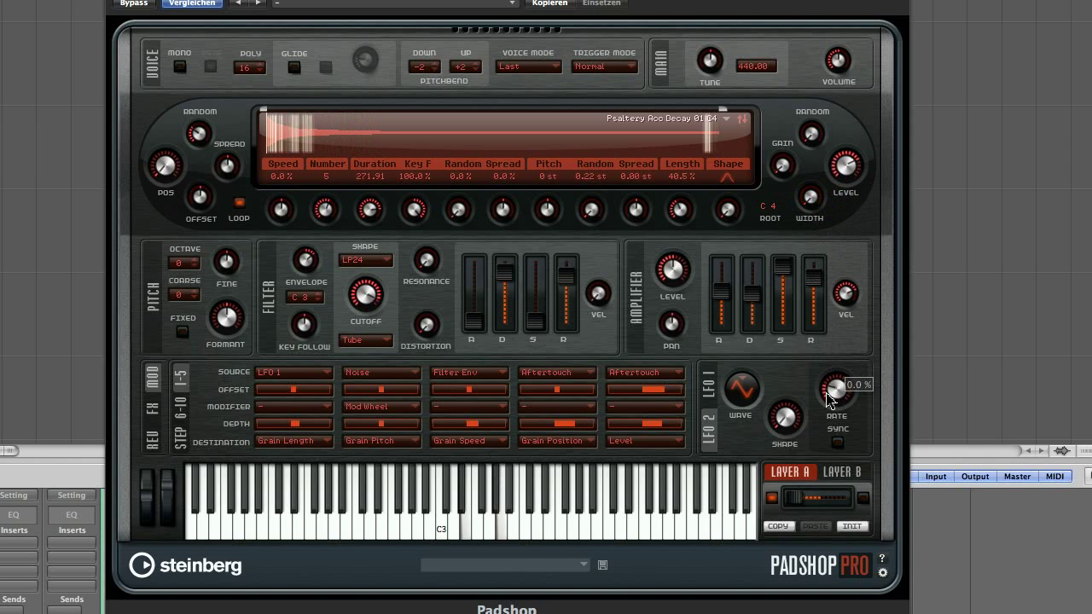
pyautogui.moveTo(823, 322); pyautogui.dragTo(817, 352)
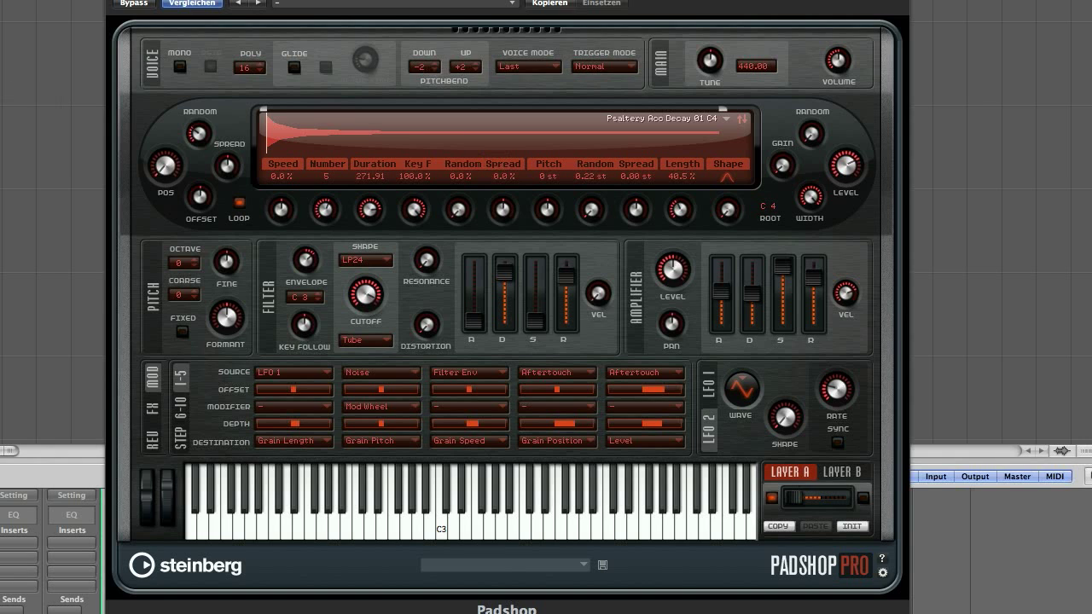
pyautogui.press('x')
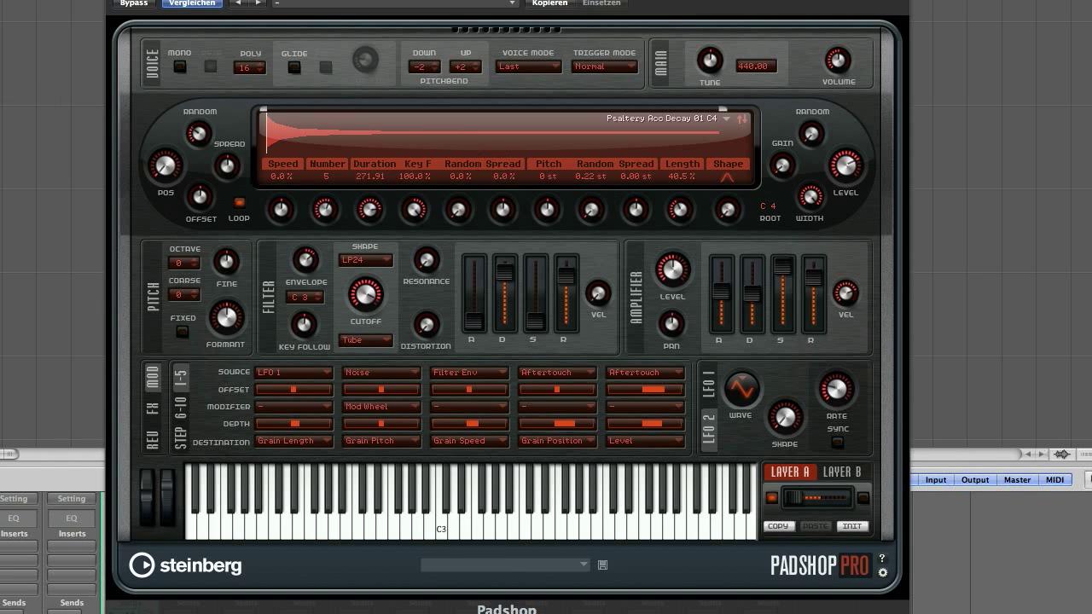